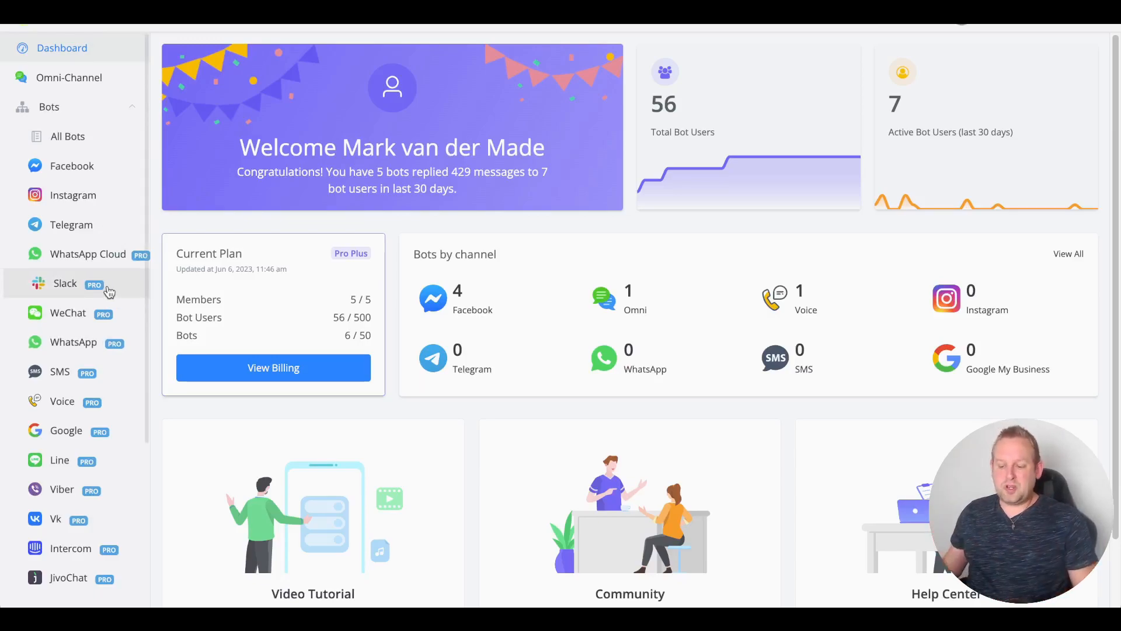
Step: From My Contents, create a Mini App v2 named 'Form generator'
scroll(109, 291, down, 4)
click(64, 532)
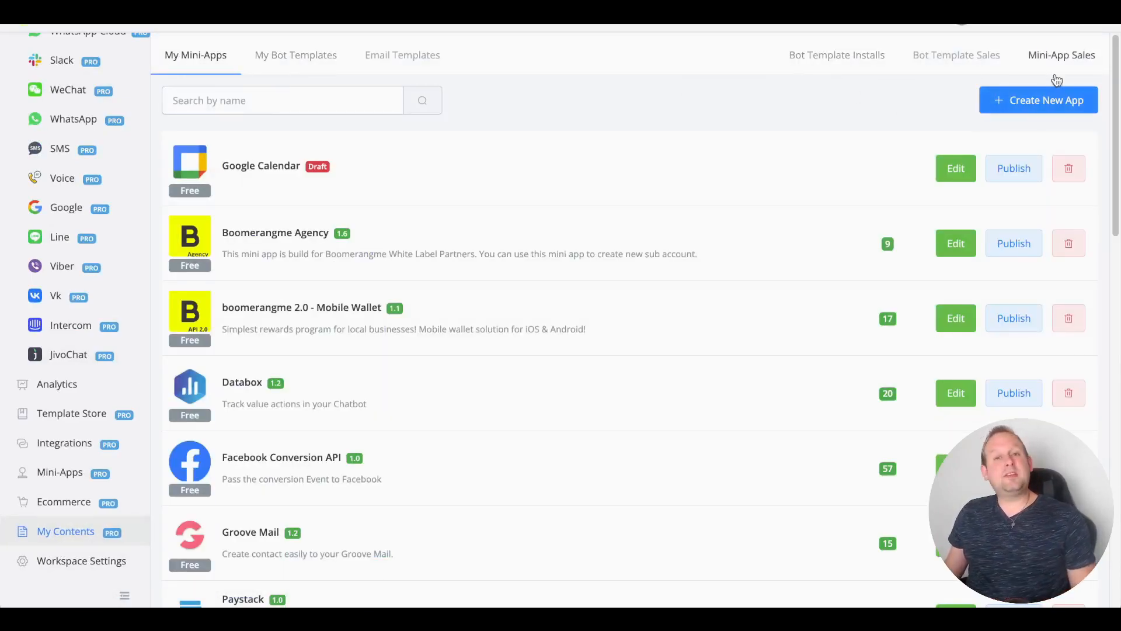
click(1049, 100)
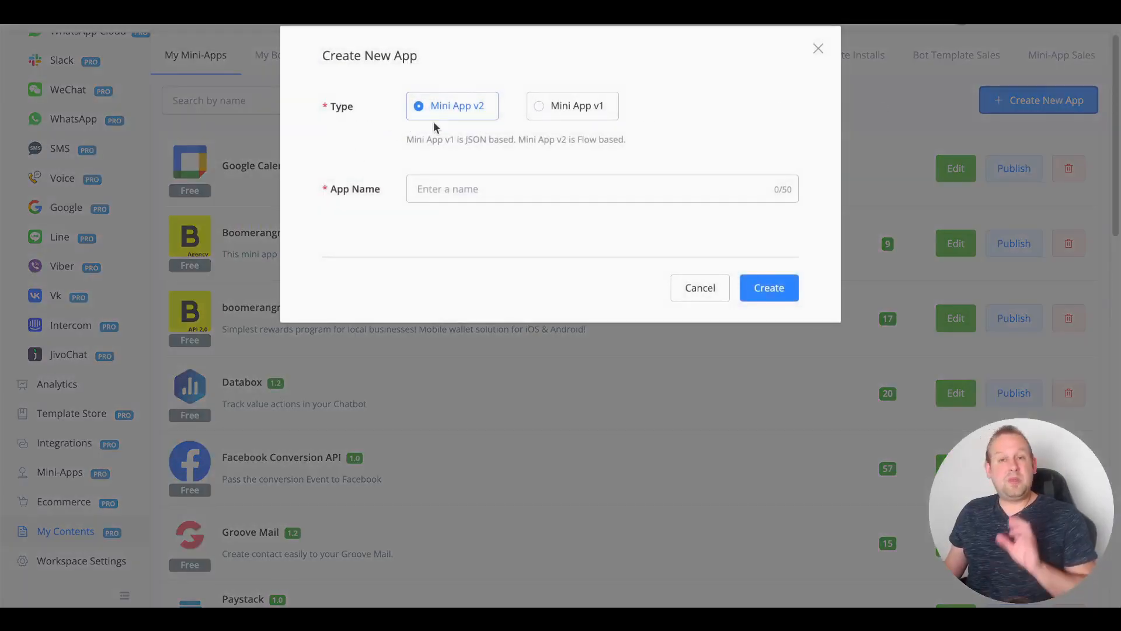
click(477, 186)
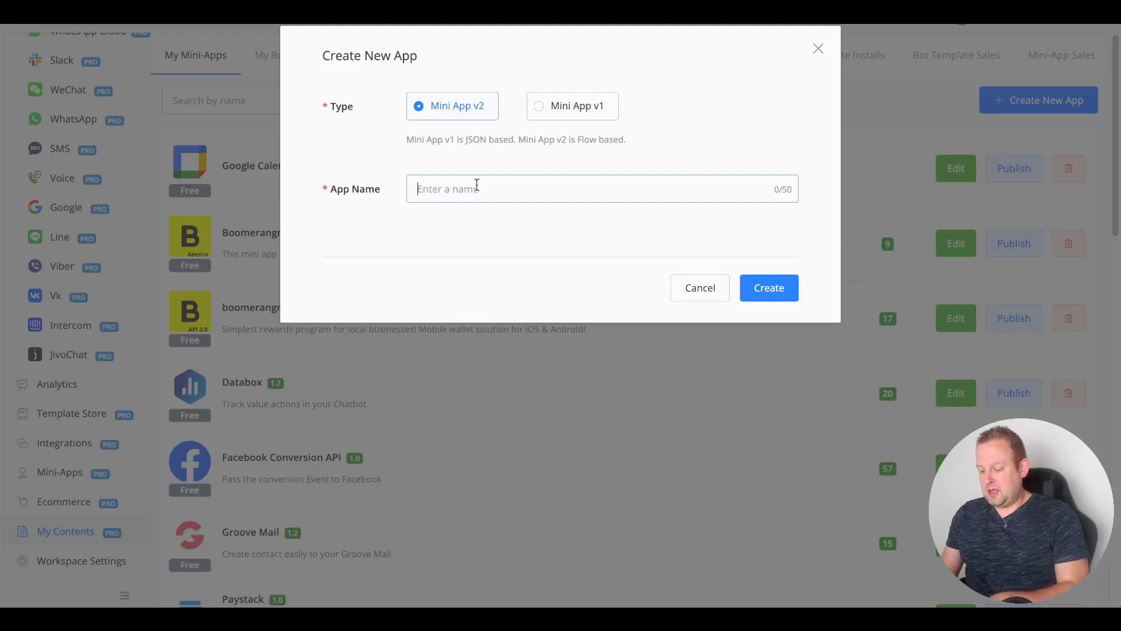
text(Form g)
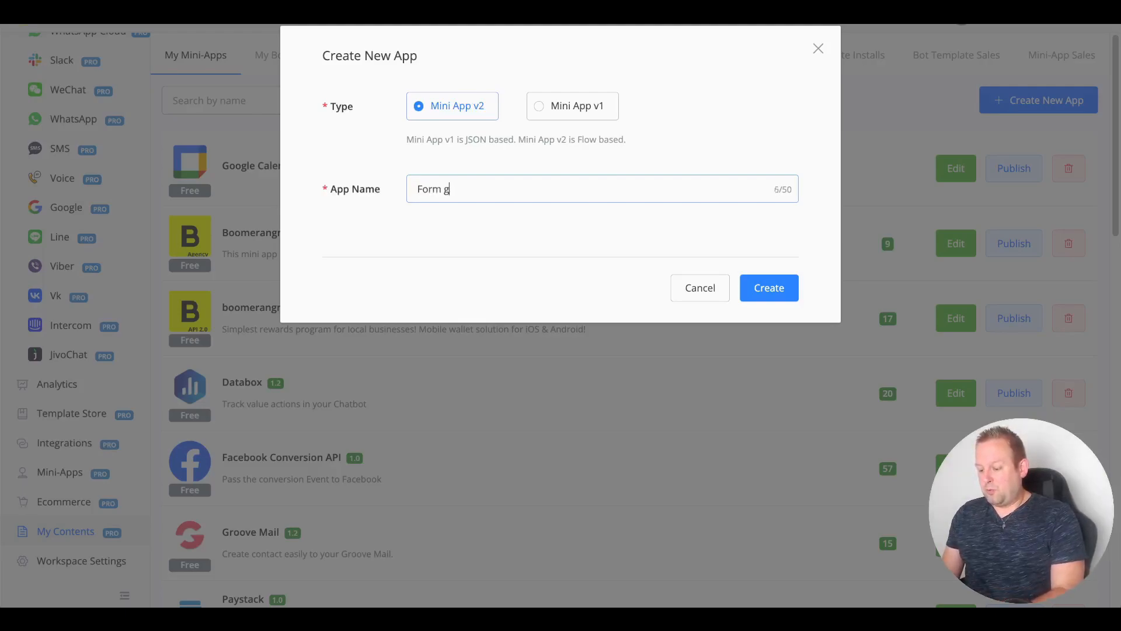
text(enerator)
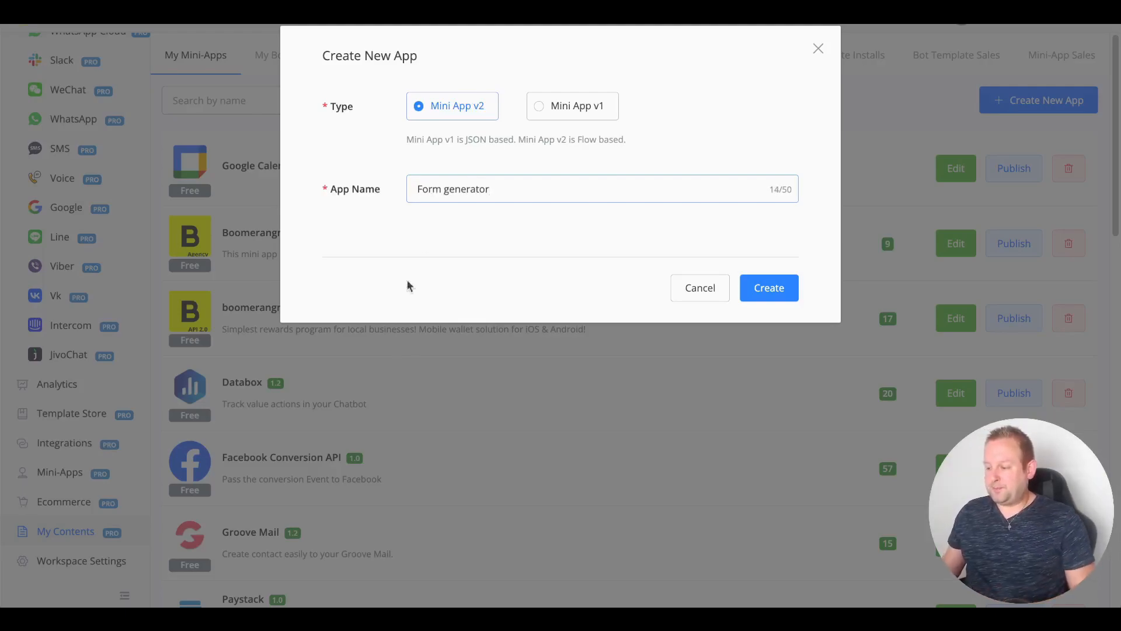
click(781, 281)
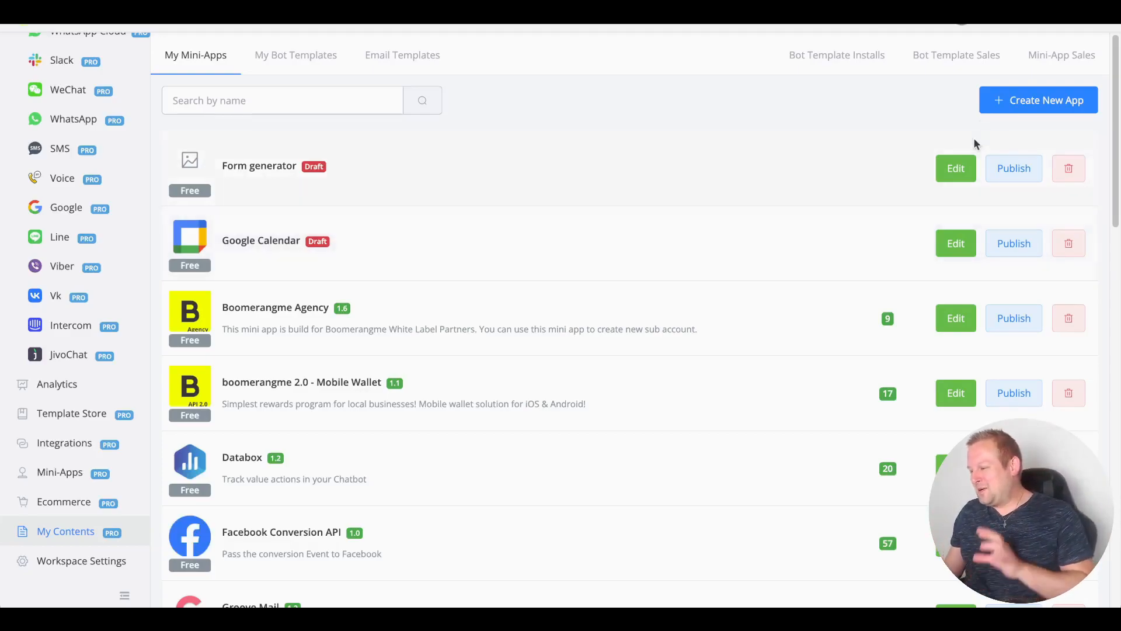
Step: In the Form generator app, add and save a one-time URL named 'New Form submission'
click(947, 180)
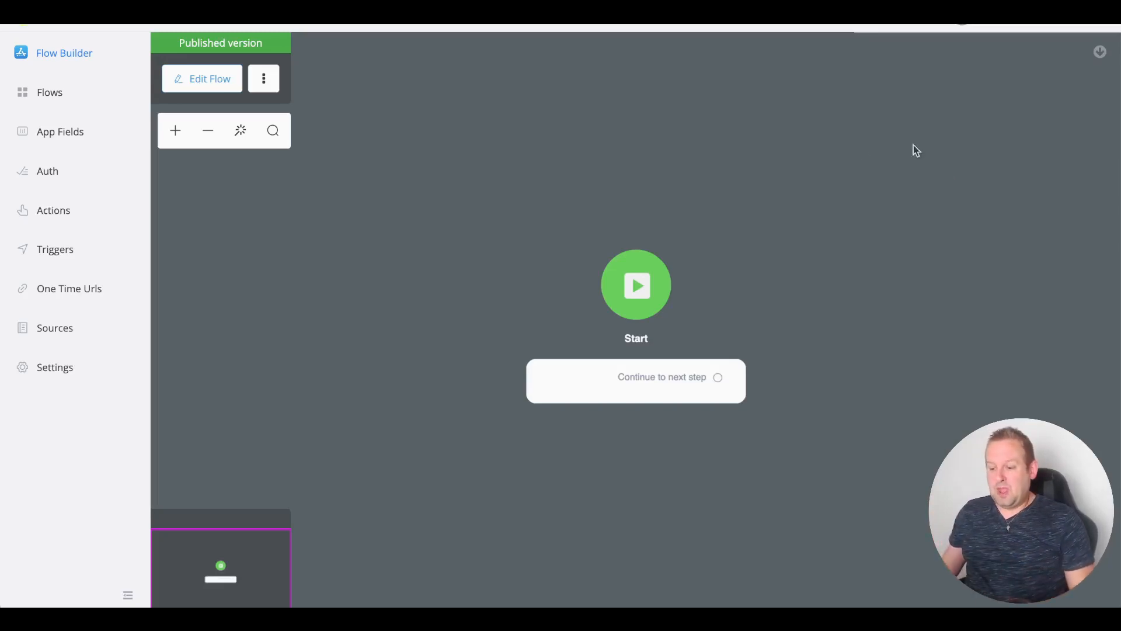
click(70, 296)
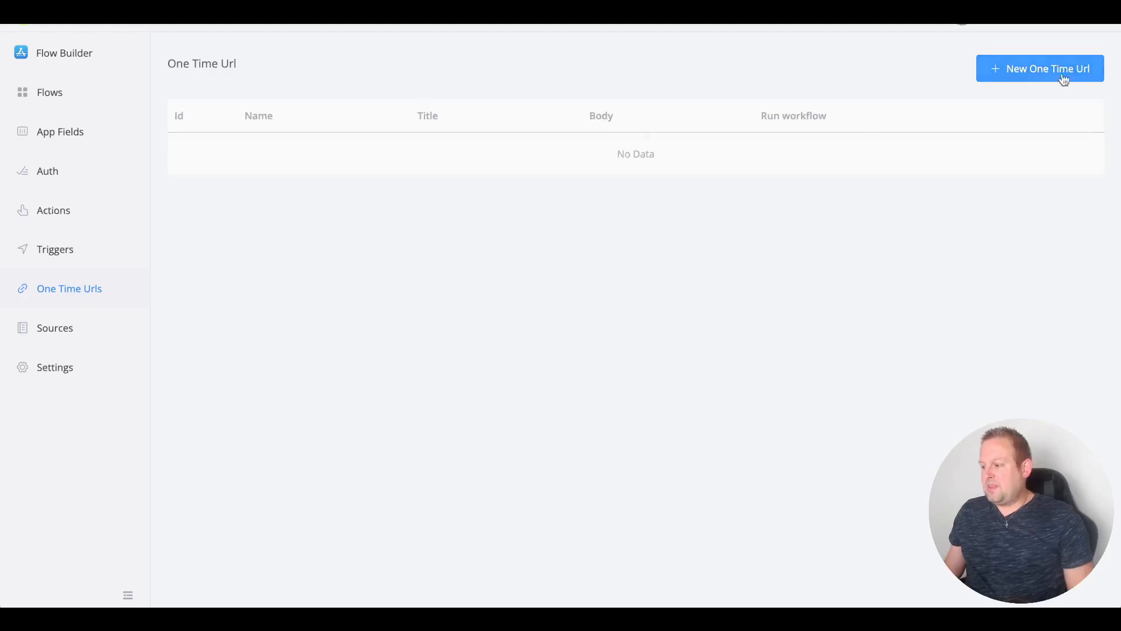
click(994, 80)
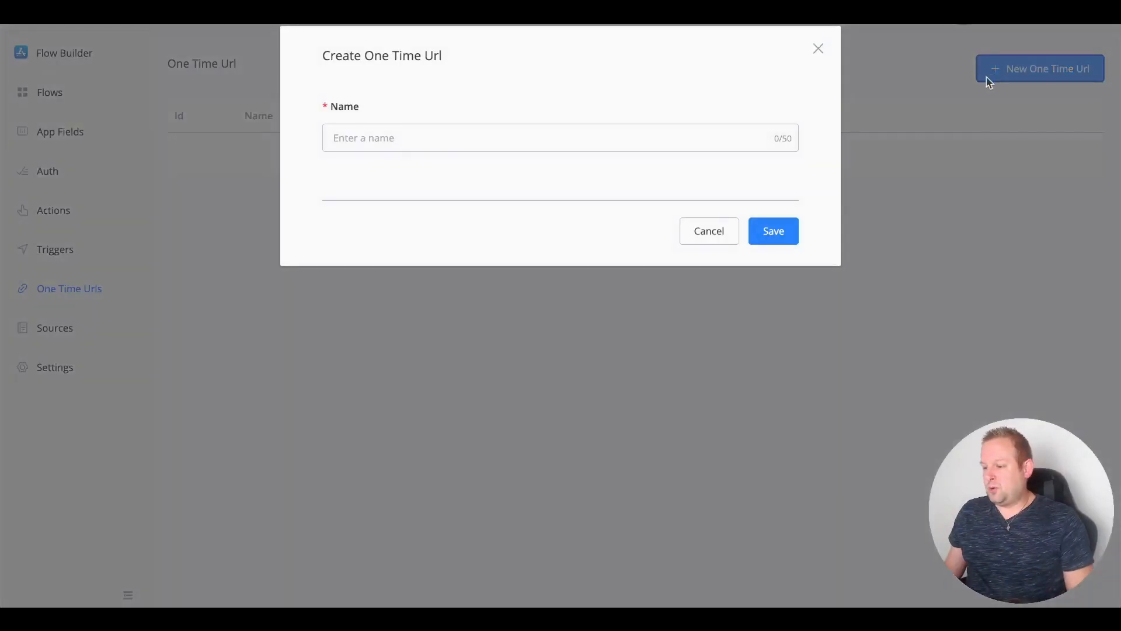
text(Form)
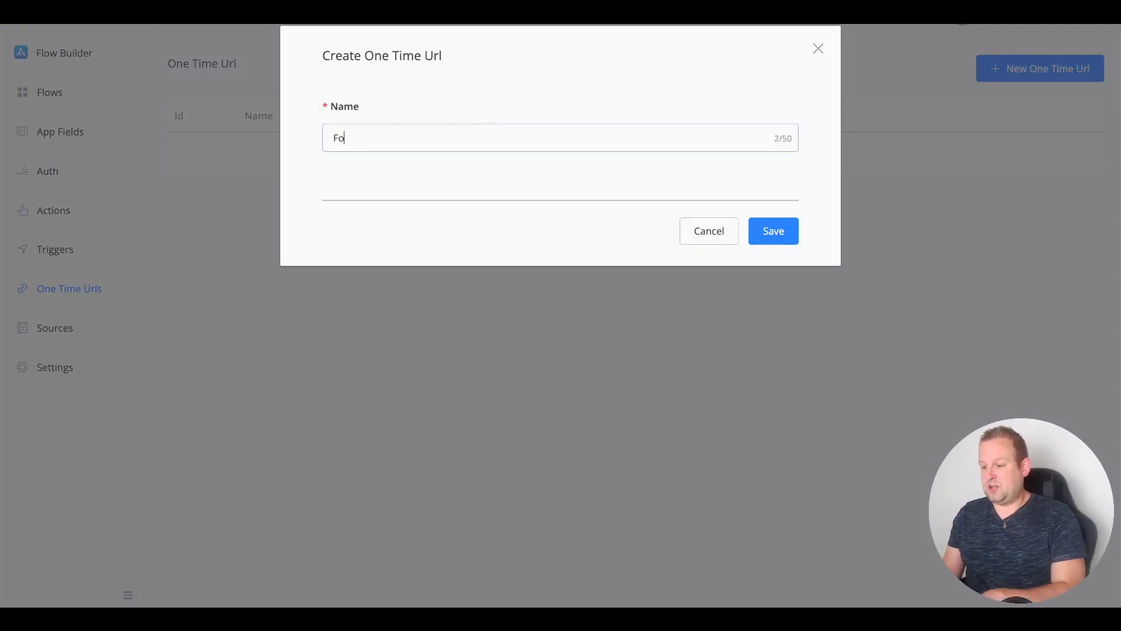
key(BackSpace)
key(BackSpace)
key(BackSpace)
key(BackSpace)
key(BackSpace)
text(New Form s)
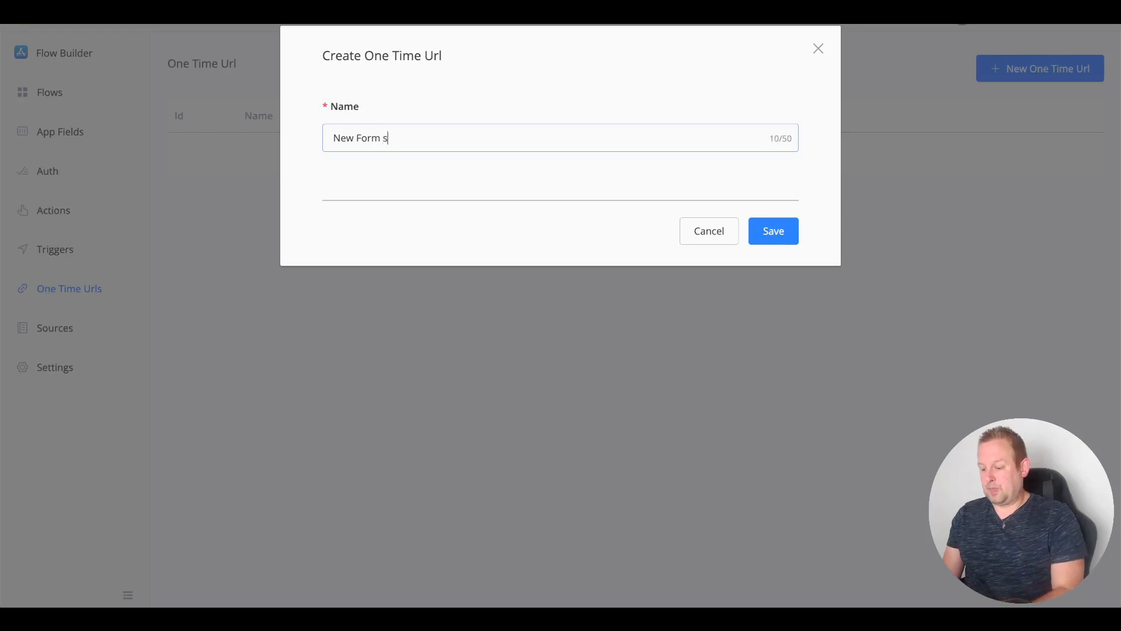
text(ubmission)
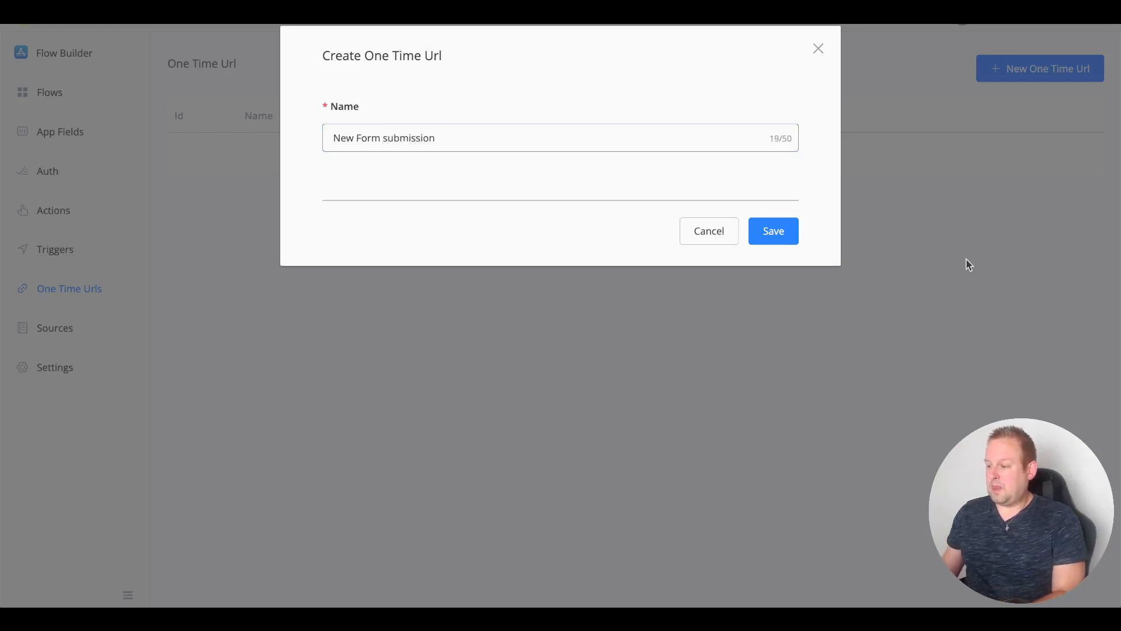
click(750, 230)
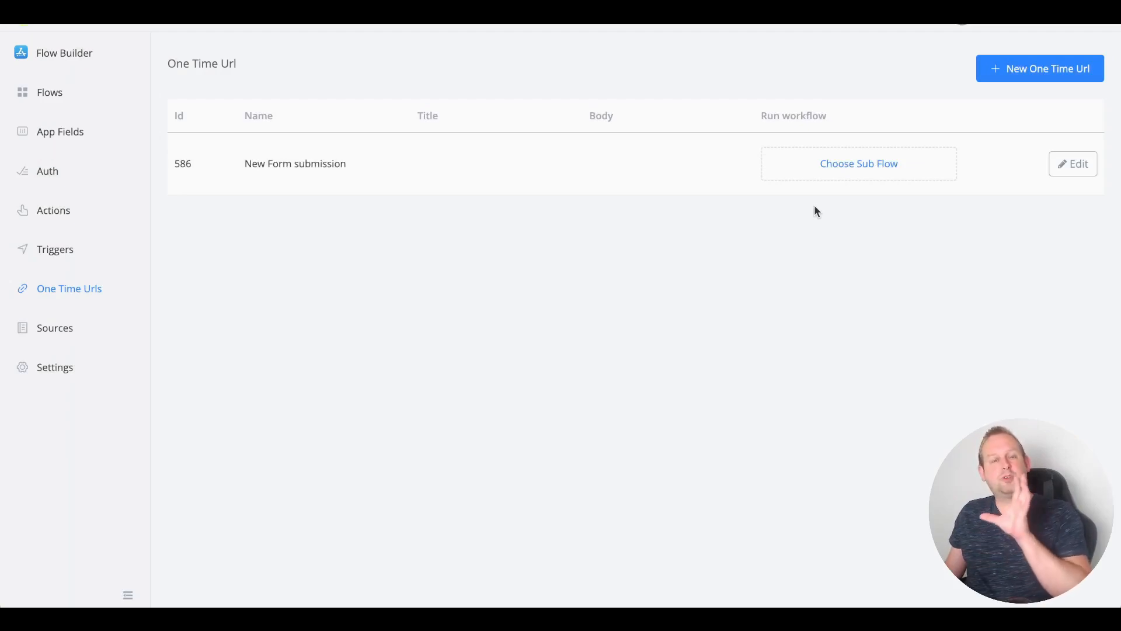
Step: Open the New Form submission URL's editor on the 2. Web Forms section
click(1063, 169)
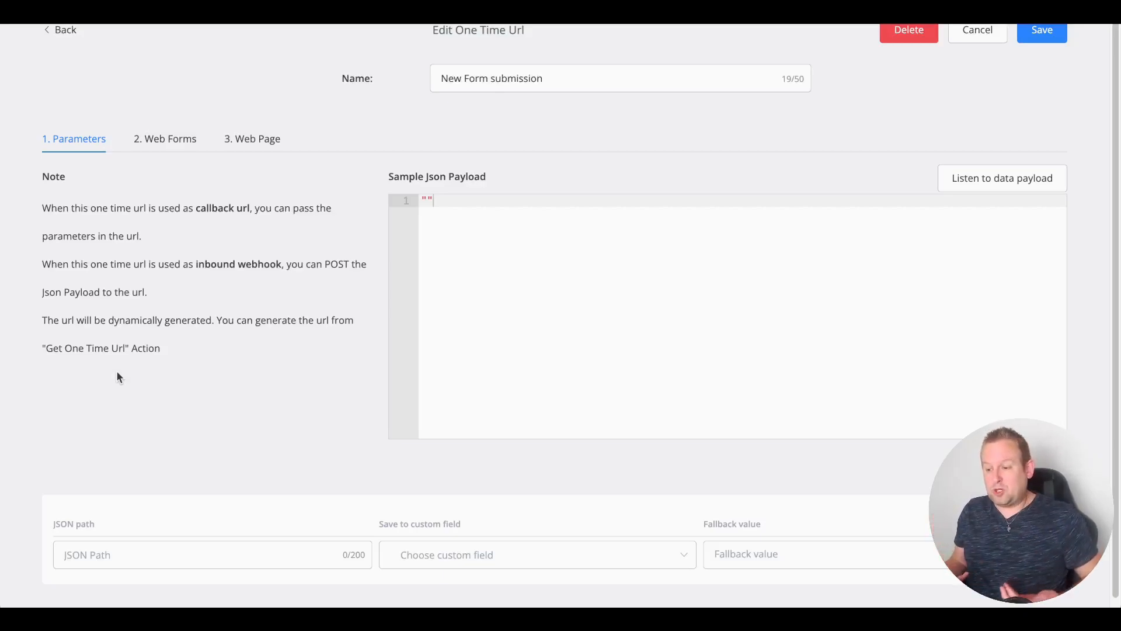
click(144, 141)
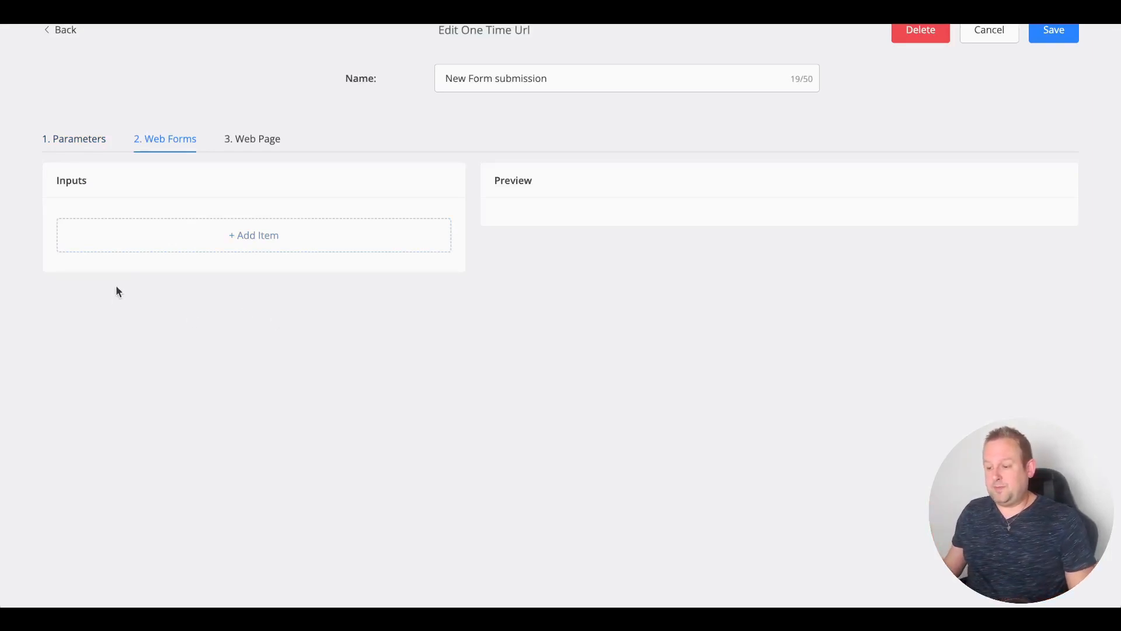
Step: Add a required Text input with unique name FirstName and title 'First Name'
click(151, 245)
click(277, 140)
text(Fi)
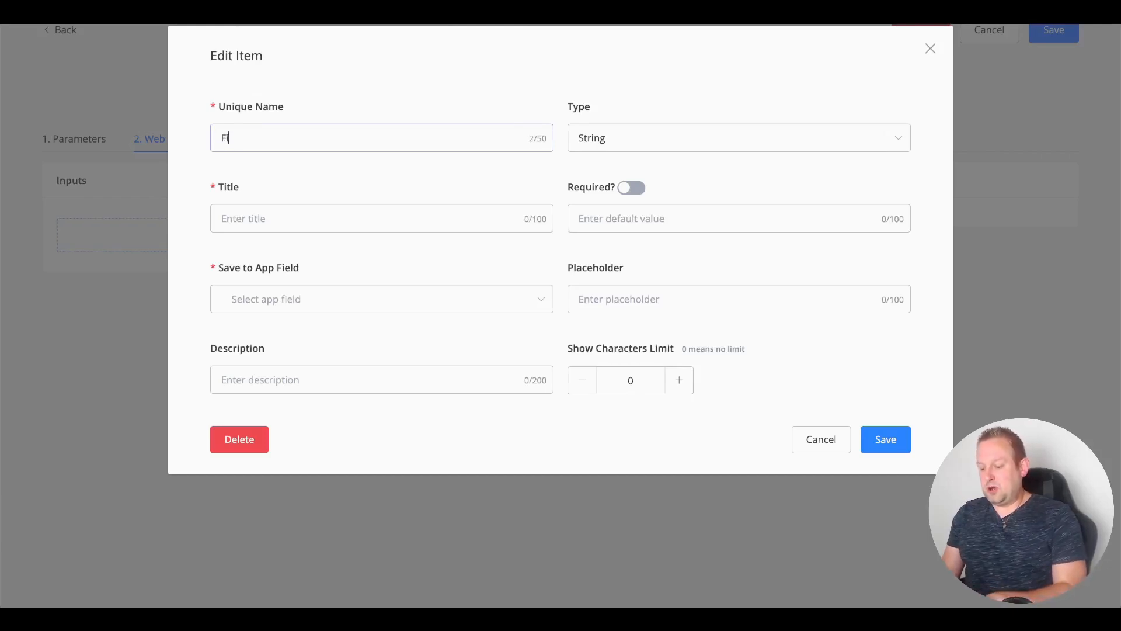
text(rstName)
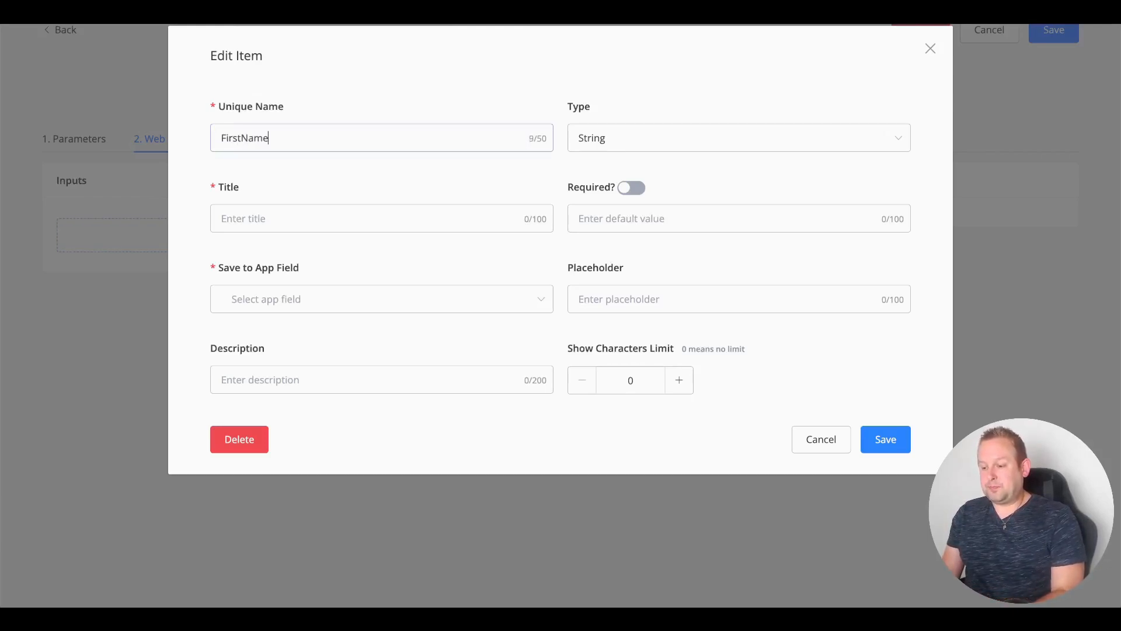
key(Tab)
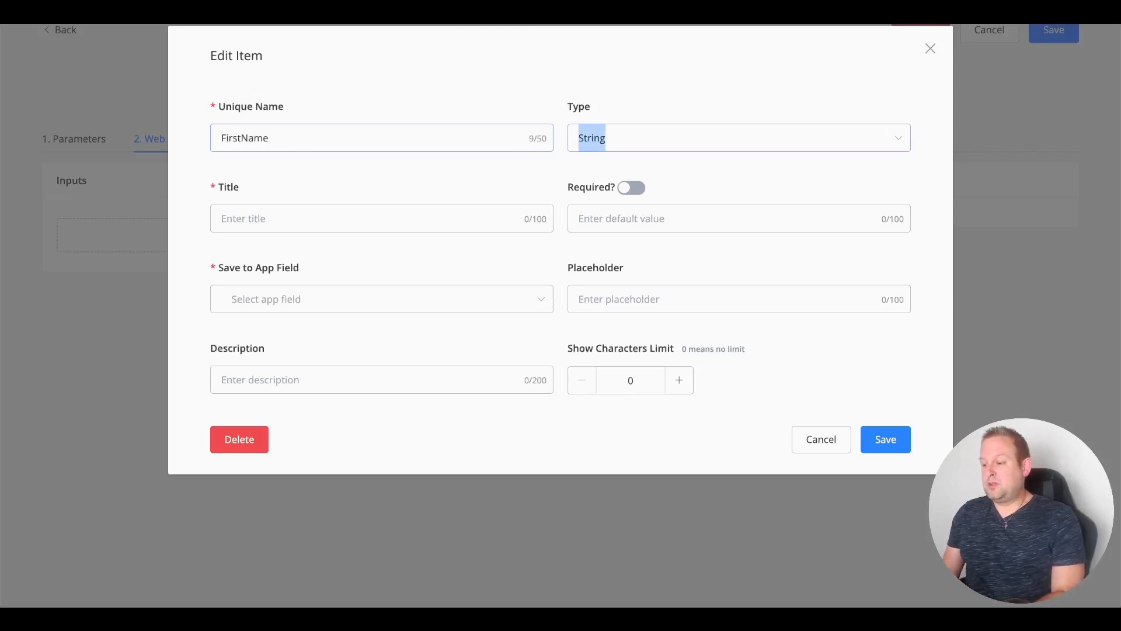
click(620, 140)
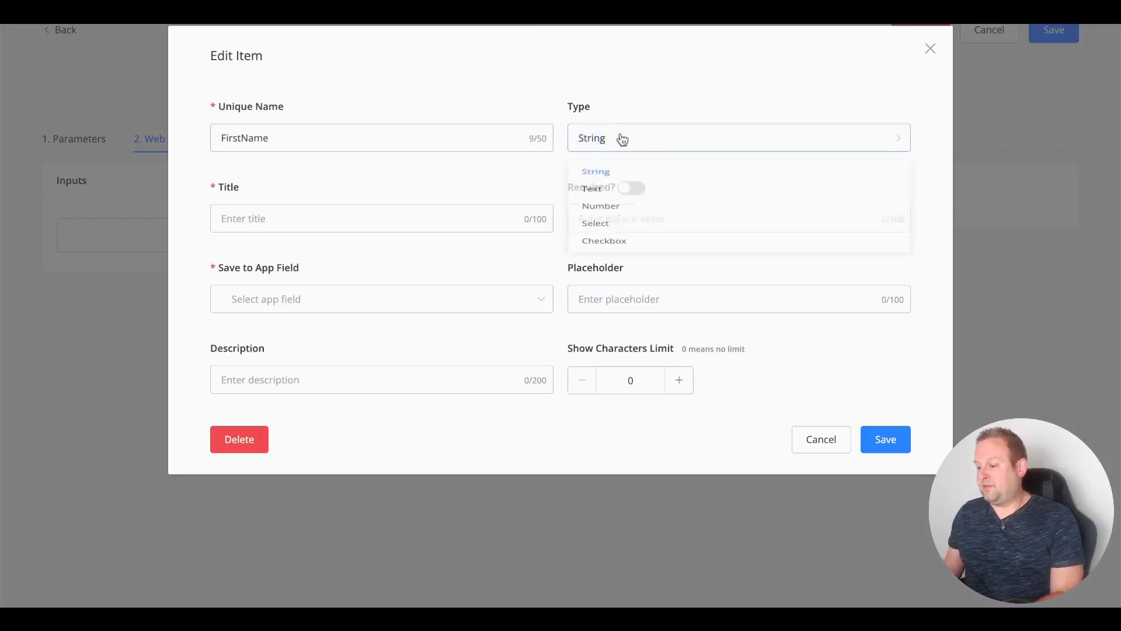
click(604, 202)
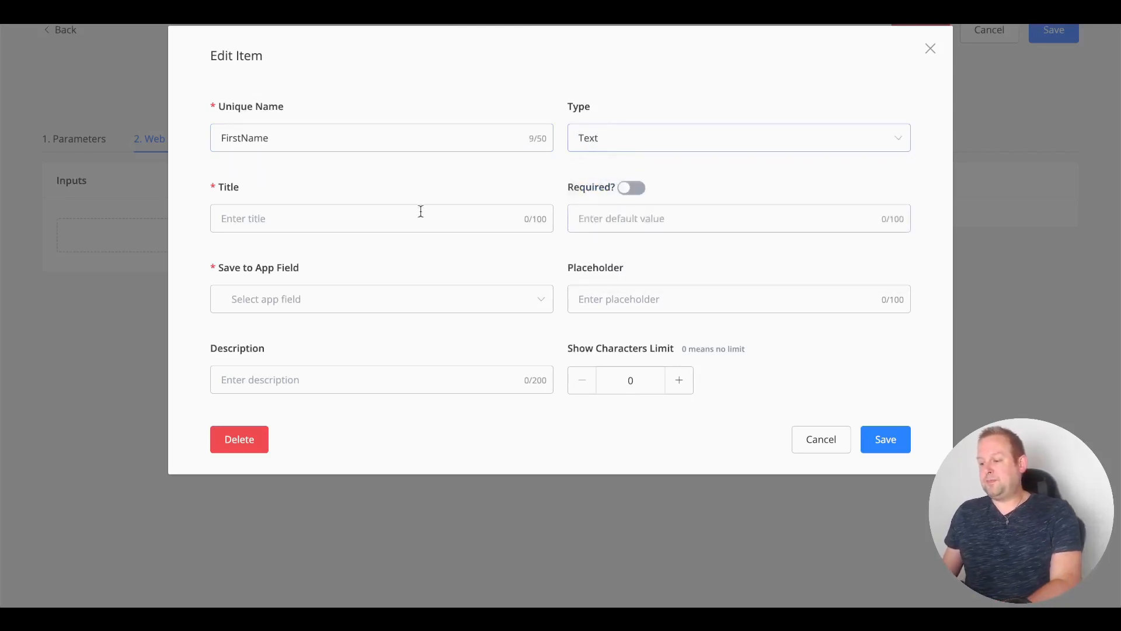
click(623, 192)
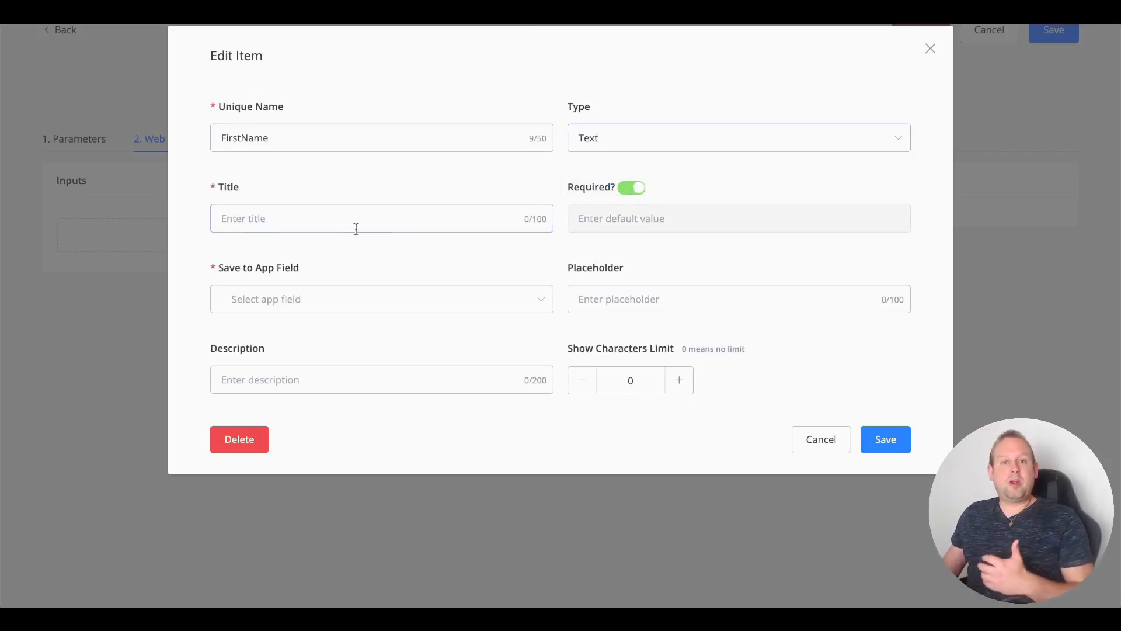
text(First Name)
key(Tab)
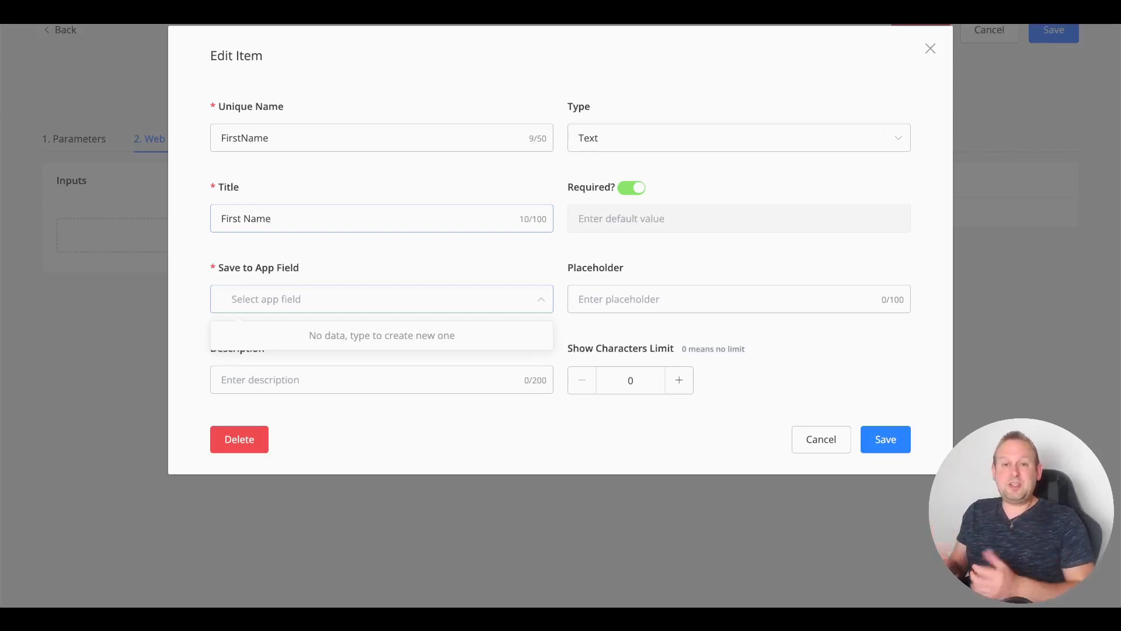
Step: Save it to a new Text app field first_name with placeholder 'Type your first name here'
text(fi)
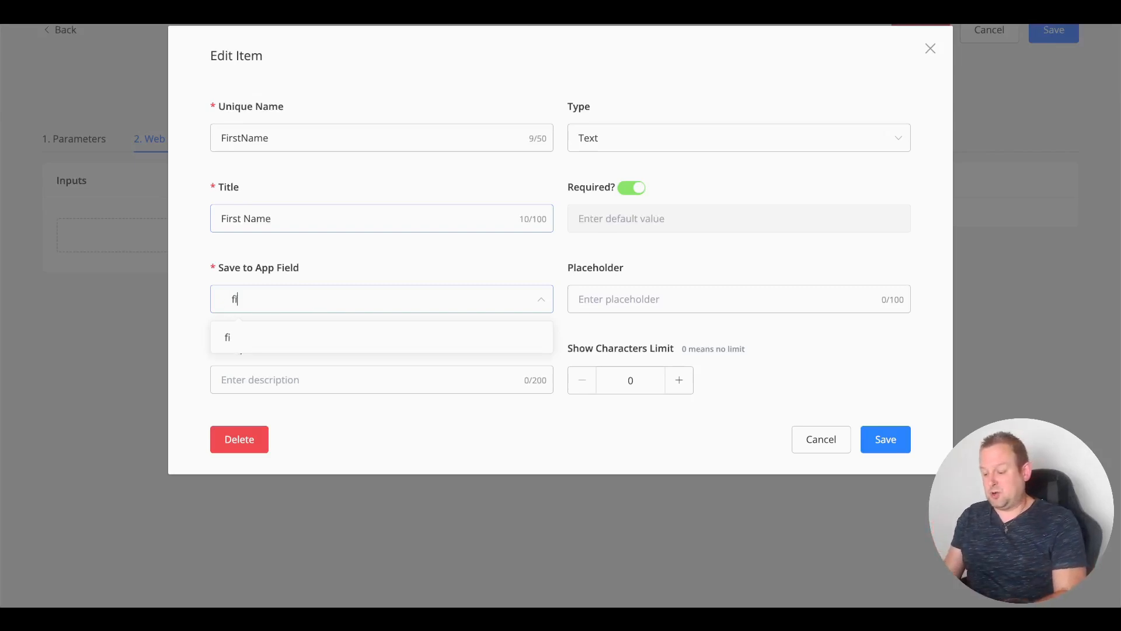
text(rst_name)
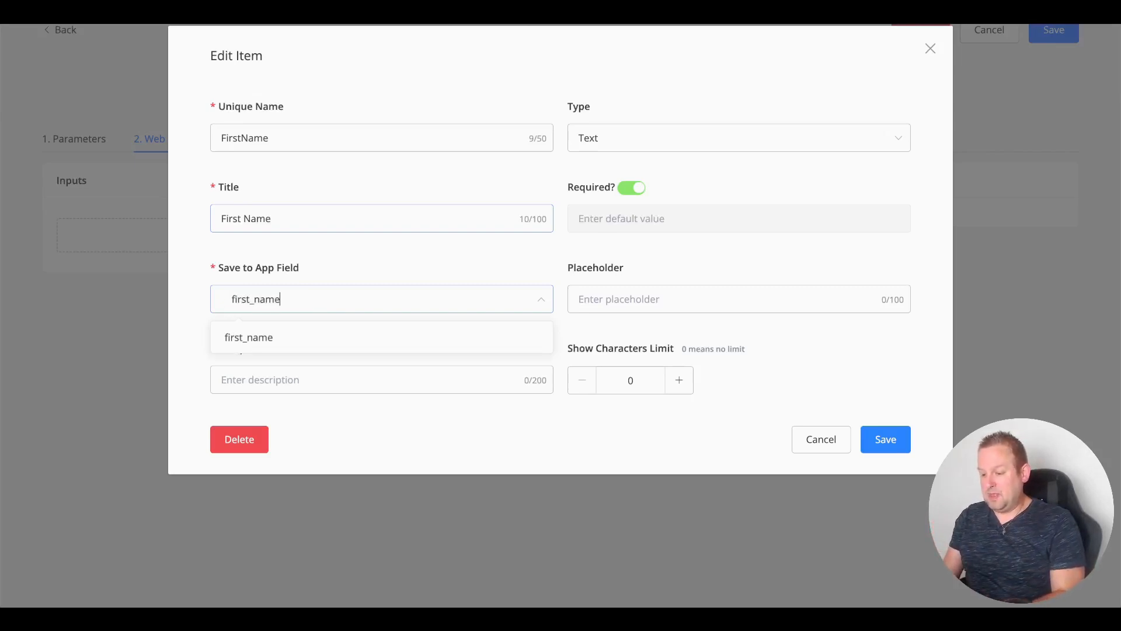
key(Down)
key(Return)
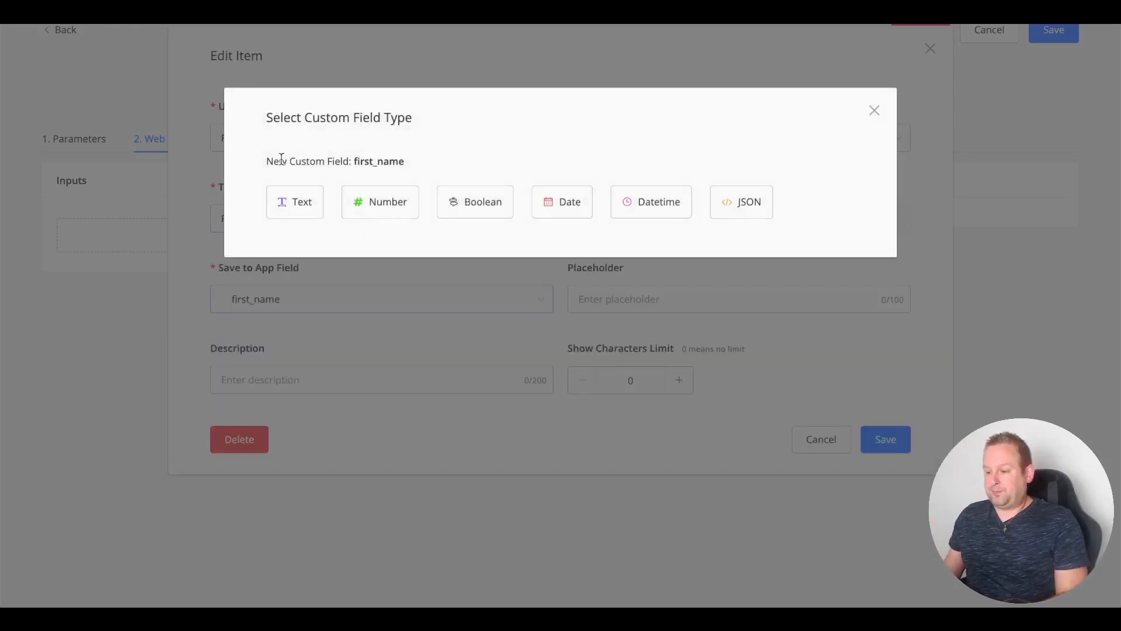
click(294, 203)
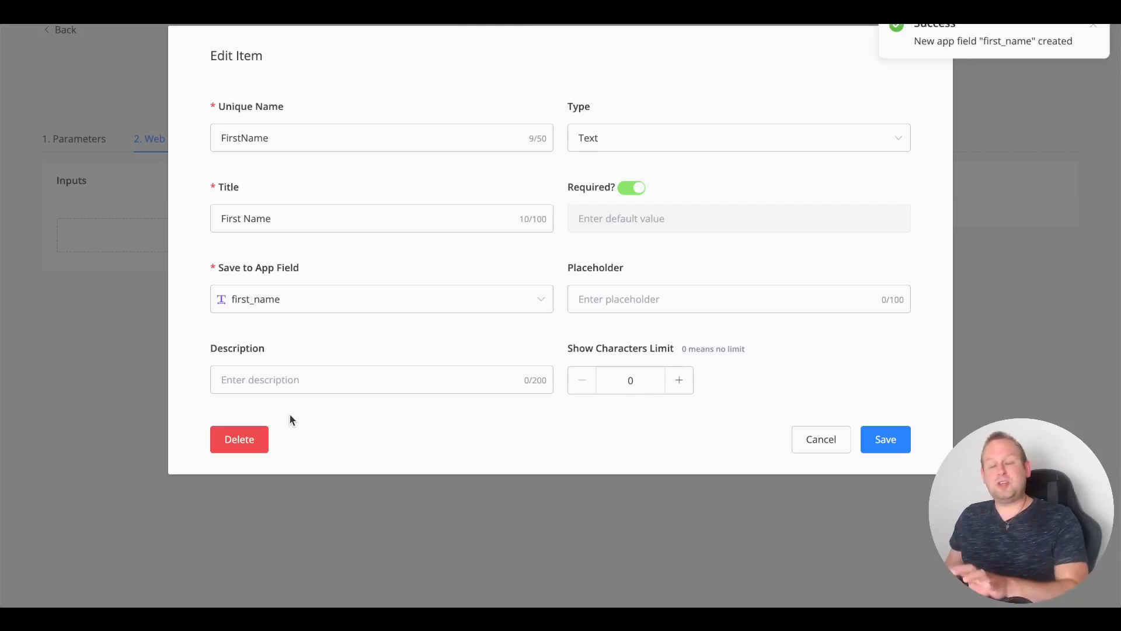
click(609, 305)
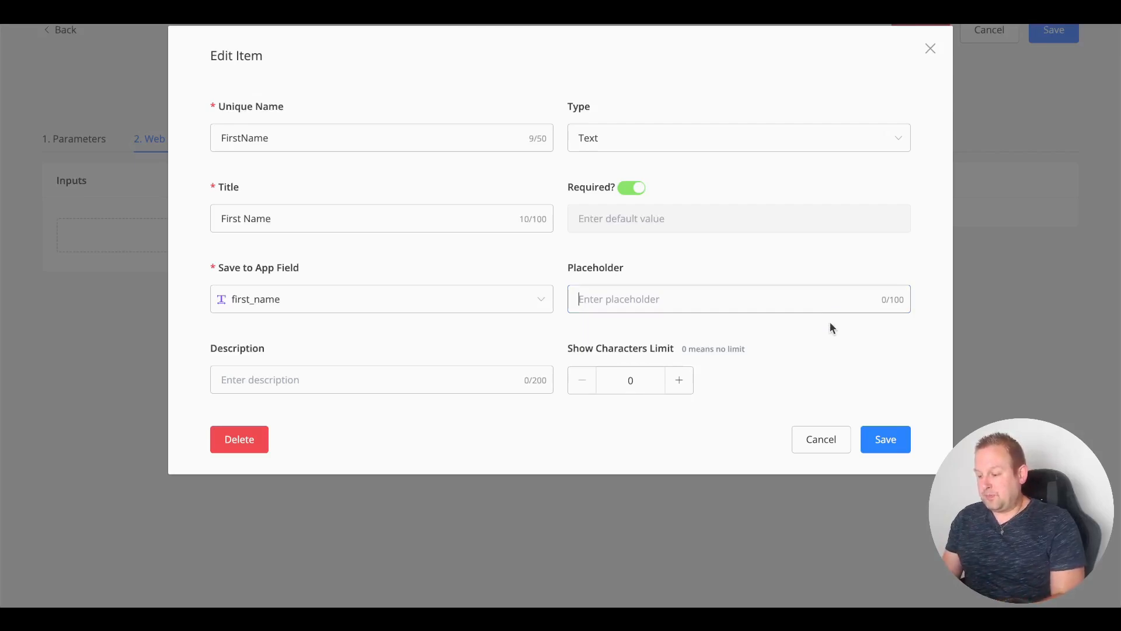
text(Type you)
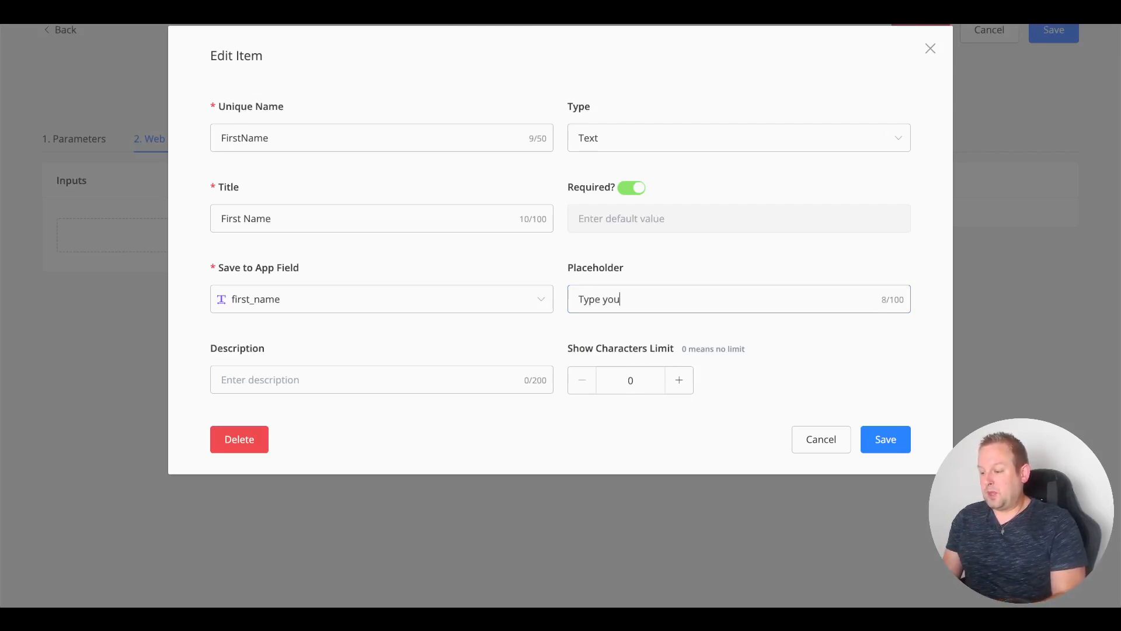
text(r first name here)
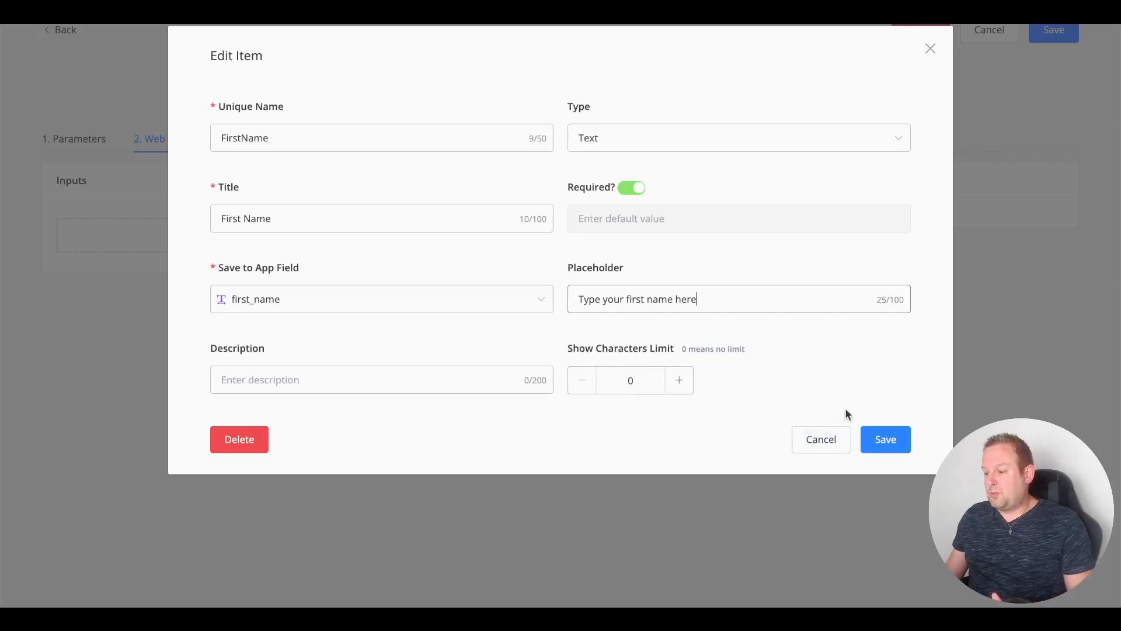
click(886, 438)
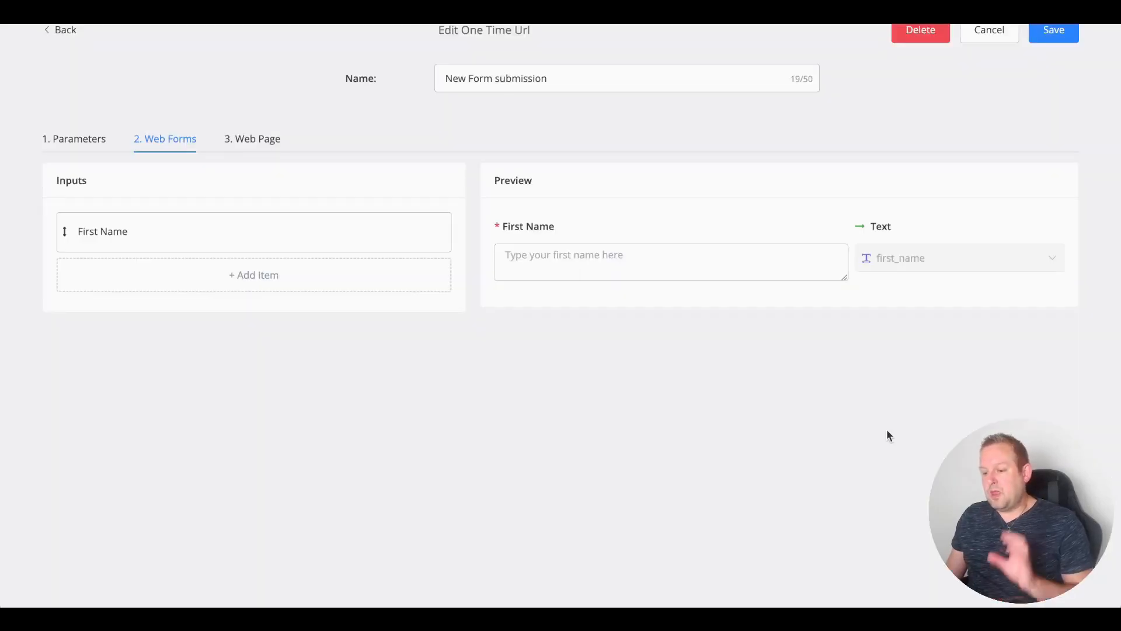
Step: Add a required Text input with unique name LastName and title 'Last Name'
click(308, 280)
click(316, 133)
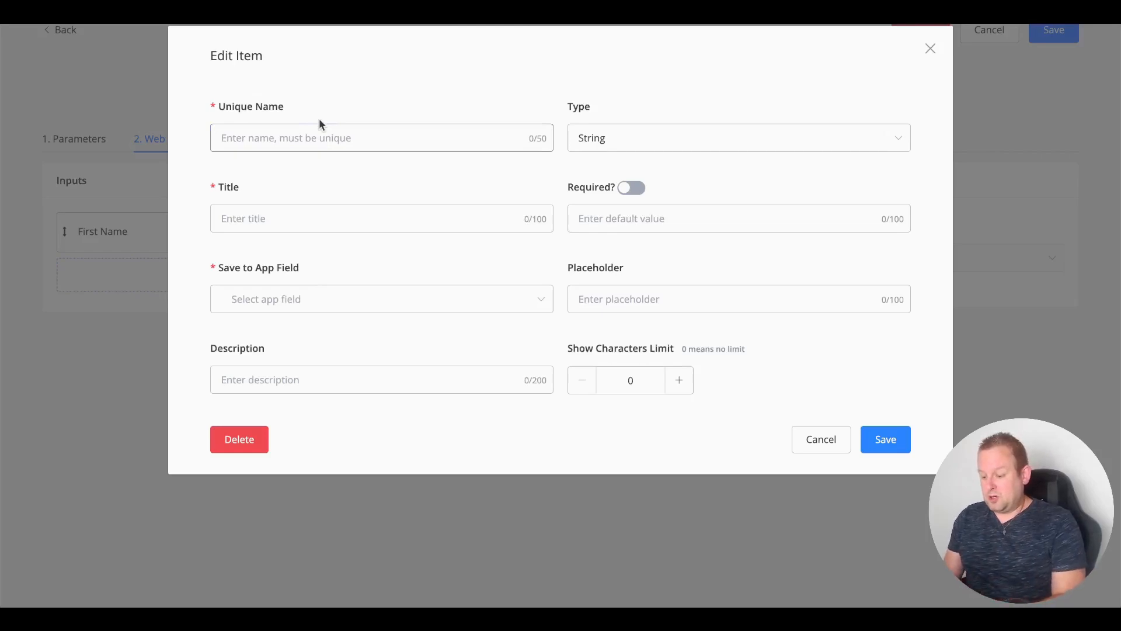
text(LastName)
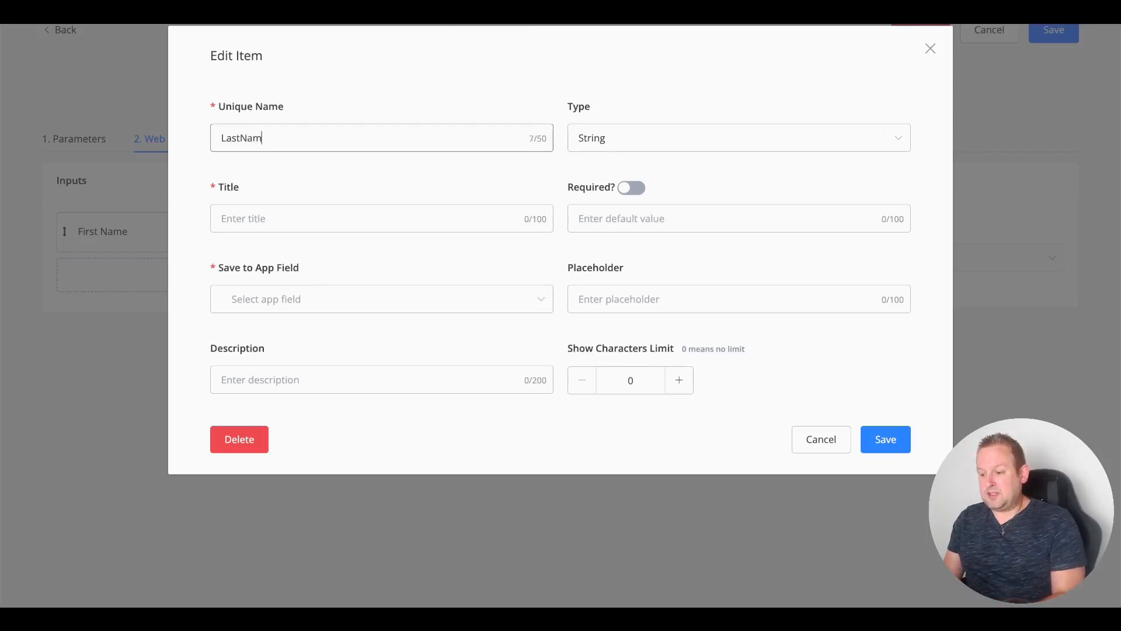
key(Tab)
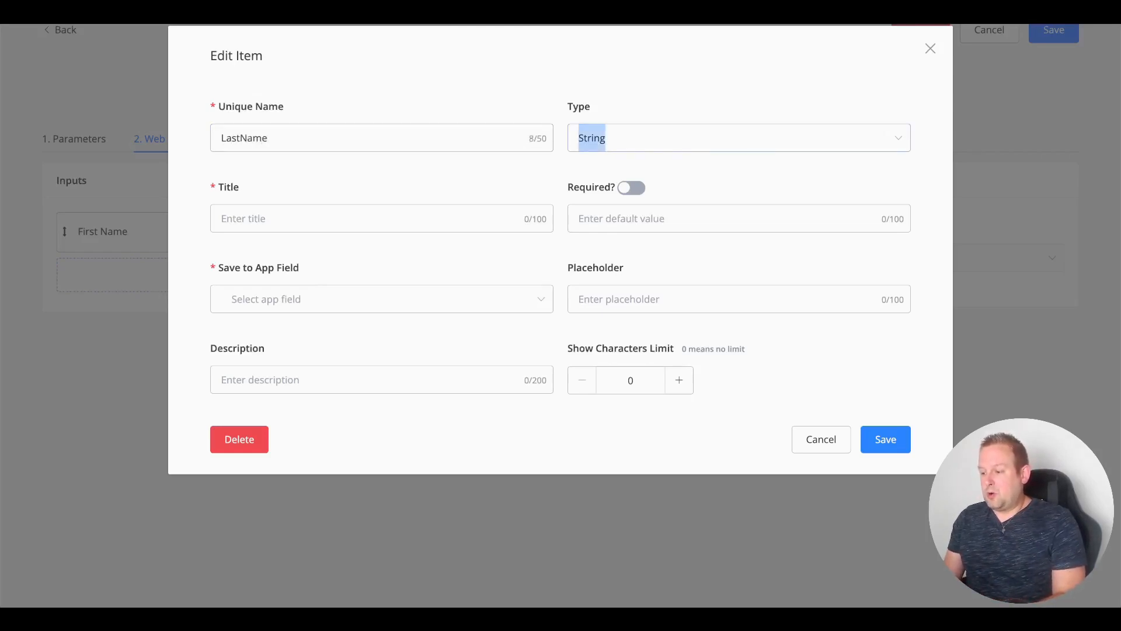
click(665, 136)
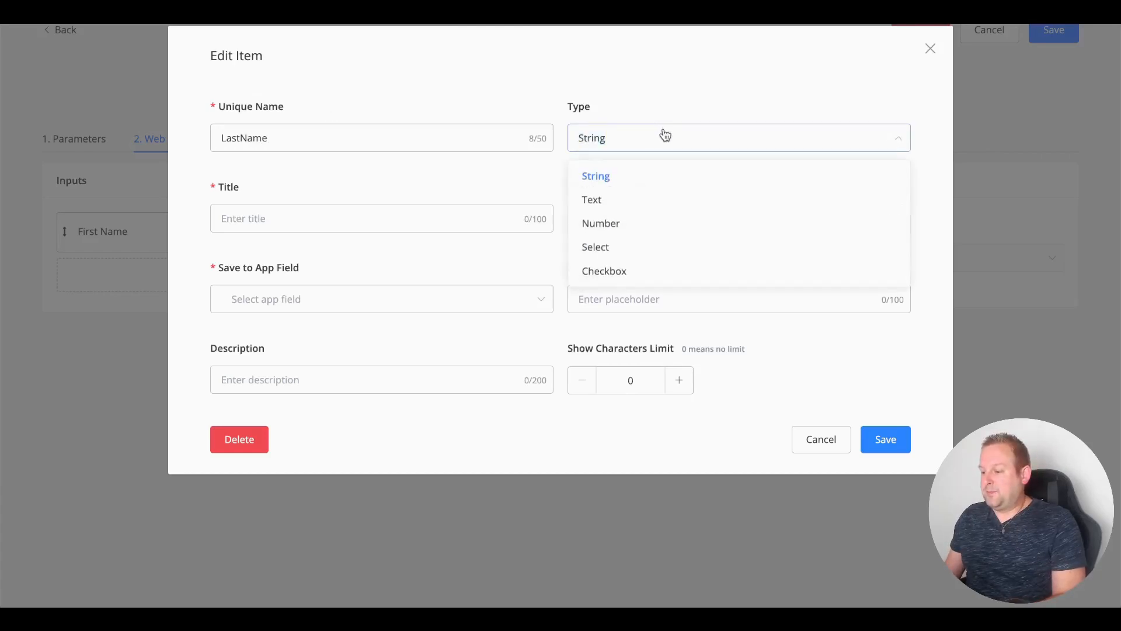
click(625, 200)
click(272, 207)
text(Last Name)
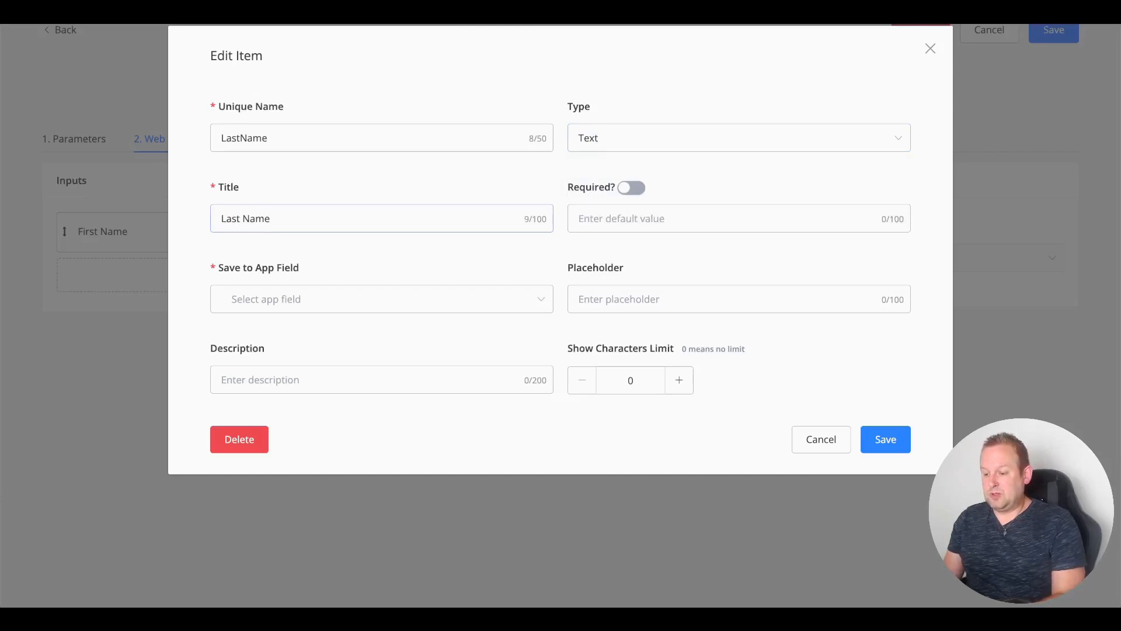
key(Tab)
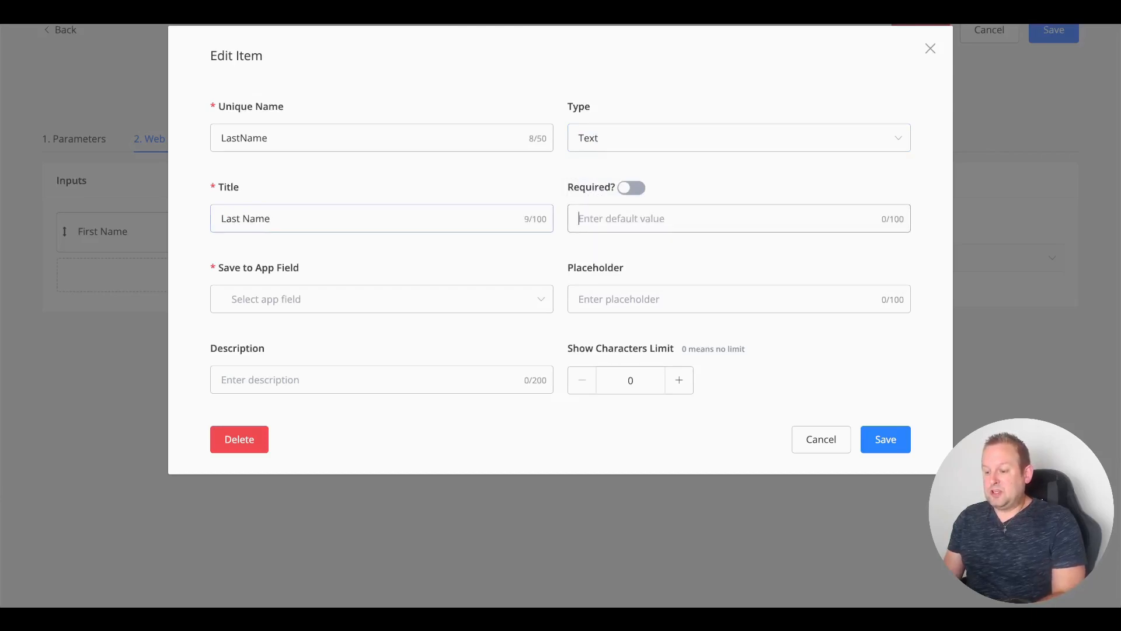
click(623, 188)
Step: Save it to a new Text app field last_name with placeholder 'Type your last name here'
click(310, 300)
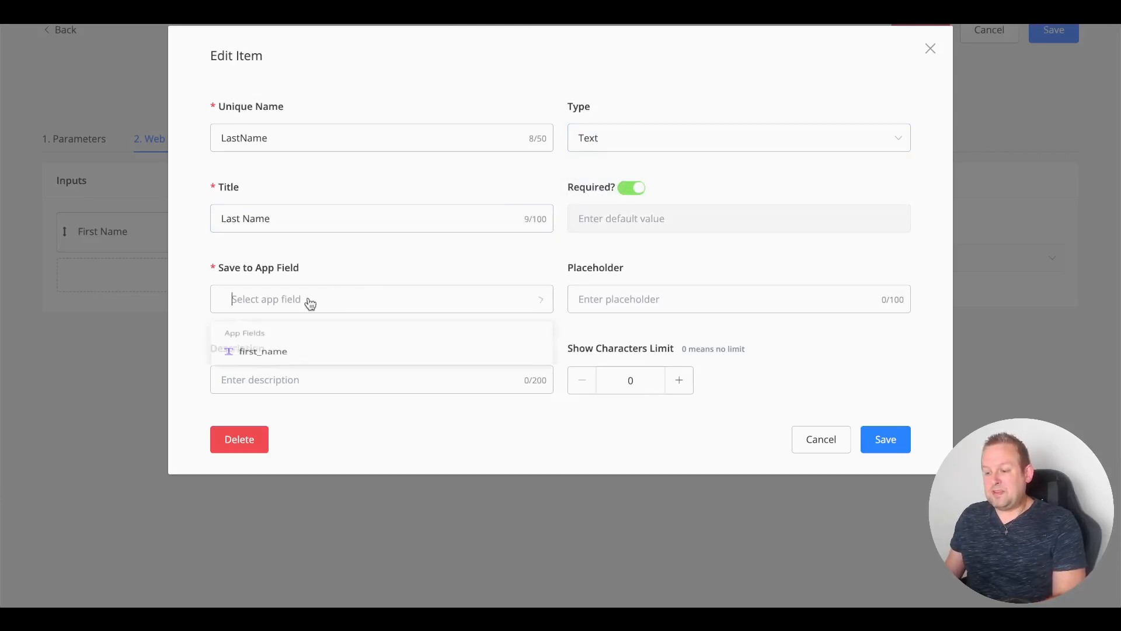
text(last_name)
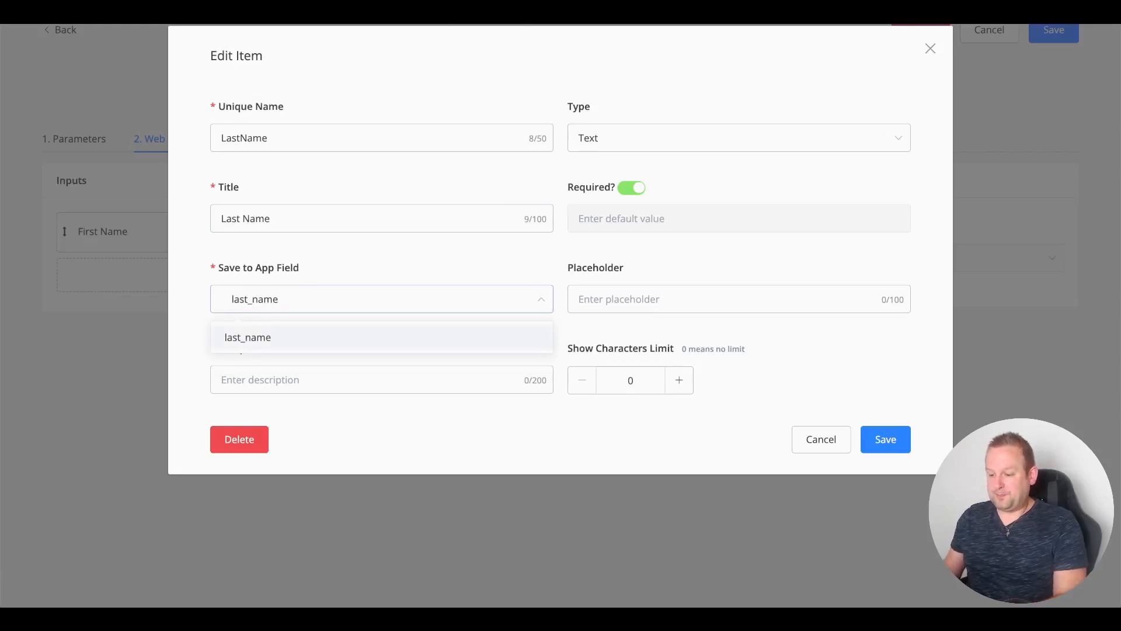
key(Return)
click(307, 203)
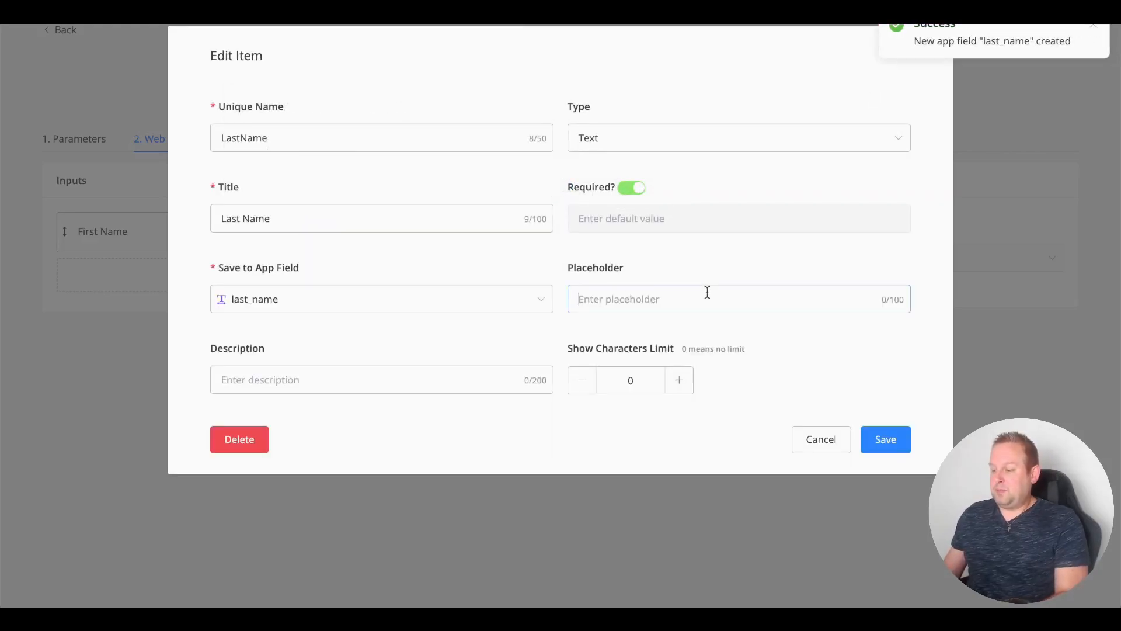
text(Type you)
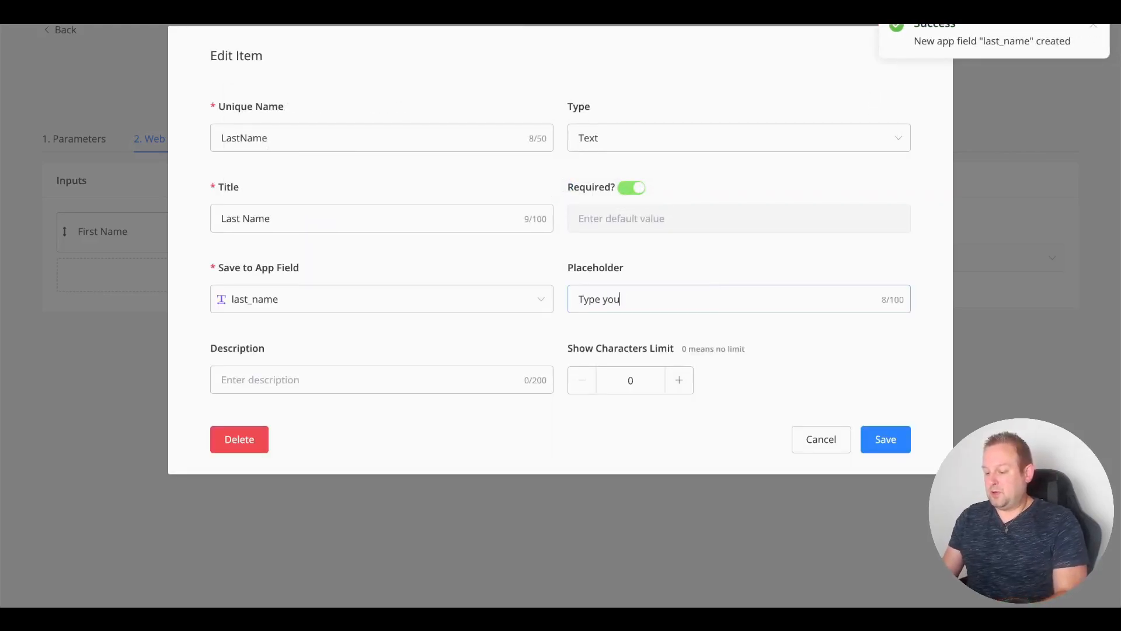
text(r last name here)
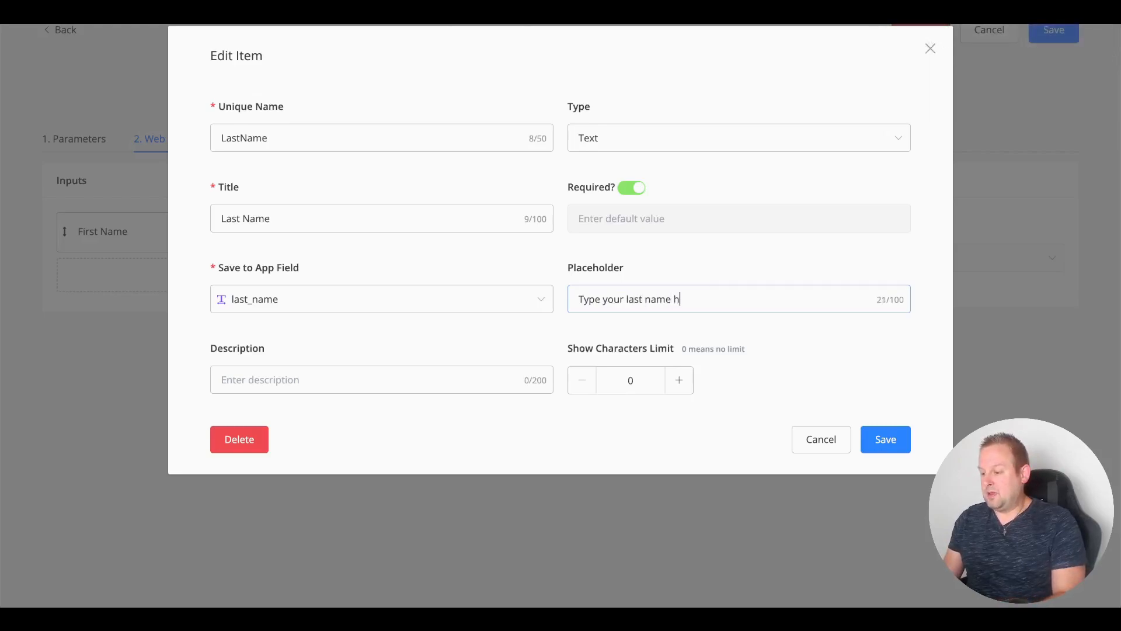
click(899, 453)
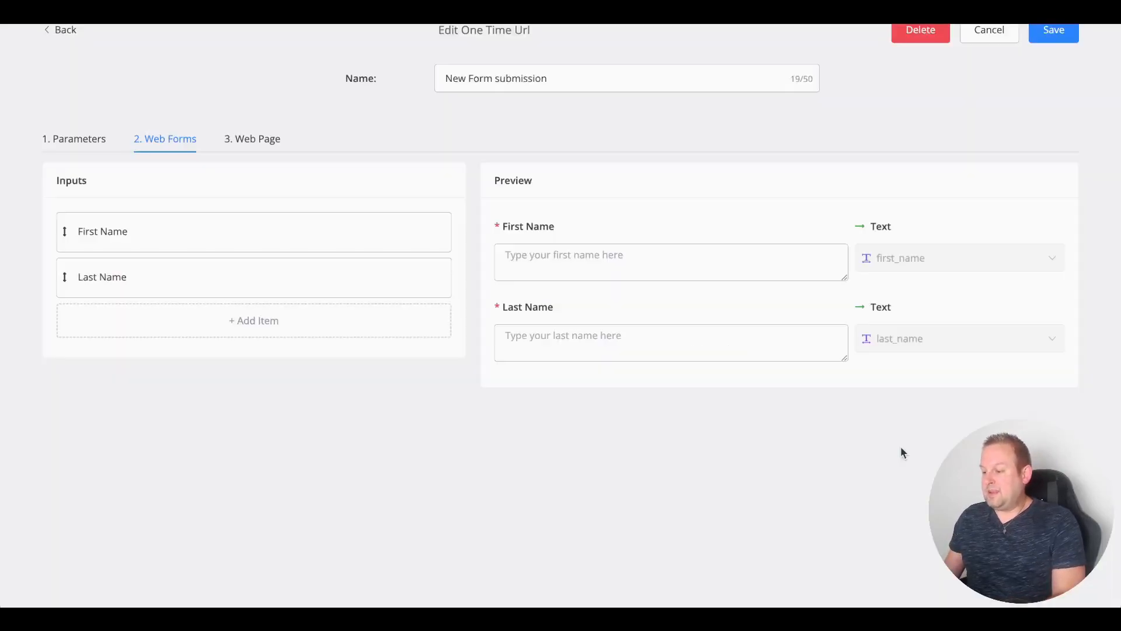
Step: Add a required Text input with unique name and title Email
click(270, 332)
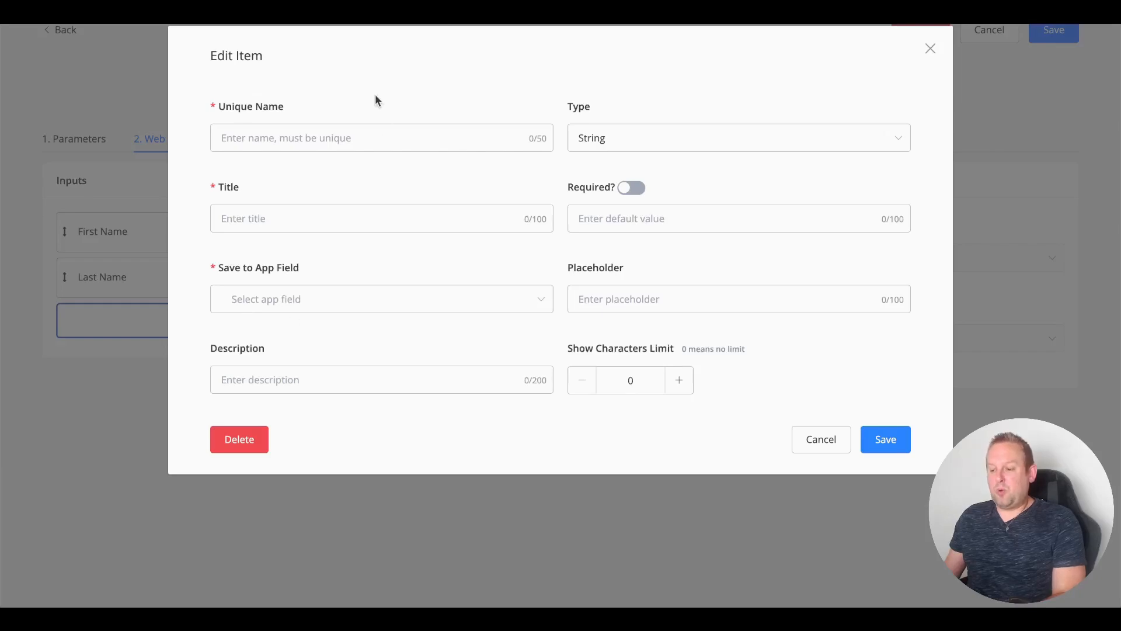
text(Email)
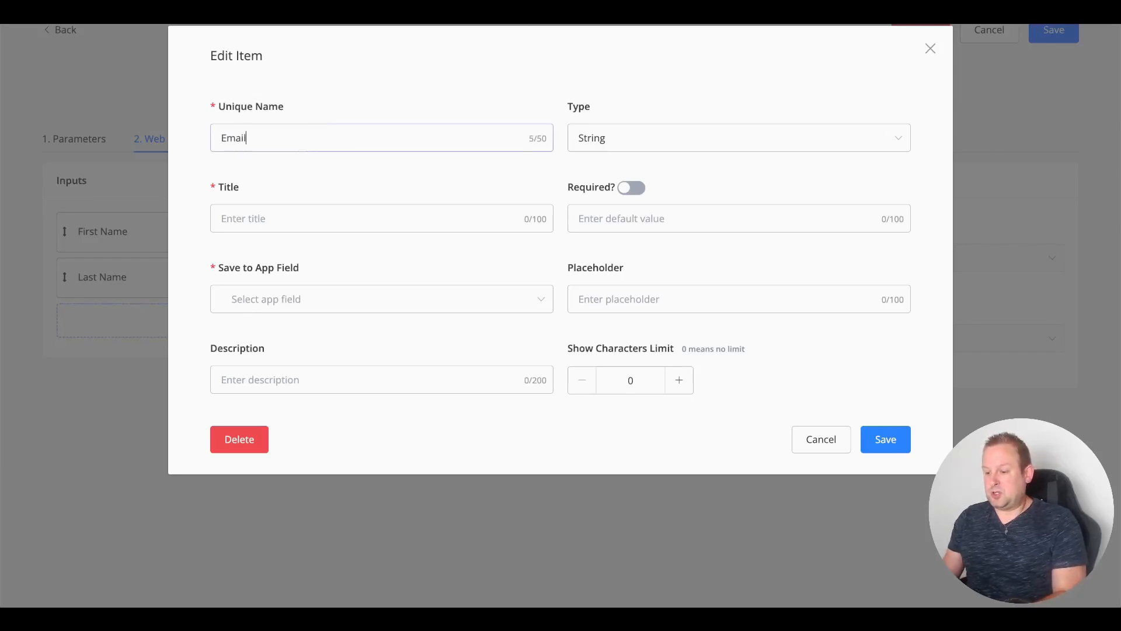
key(Tab)
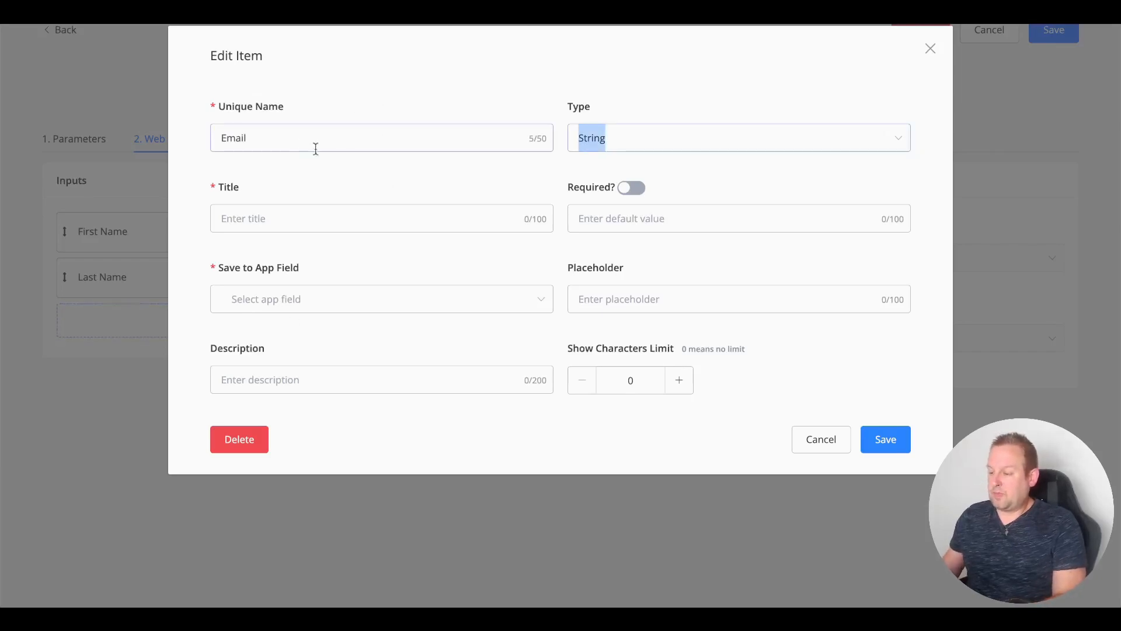
click(628, 150)
click(600, 208)
click(323, 215)
text(Email)
key(Tab)
click(631, 188)
Step: Save the Email input to a new Text app field form_email
click(296, 307)
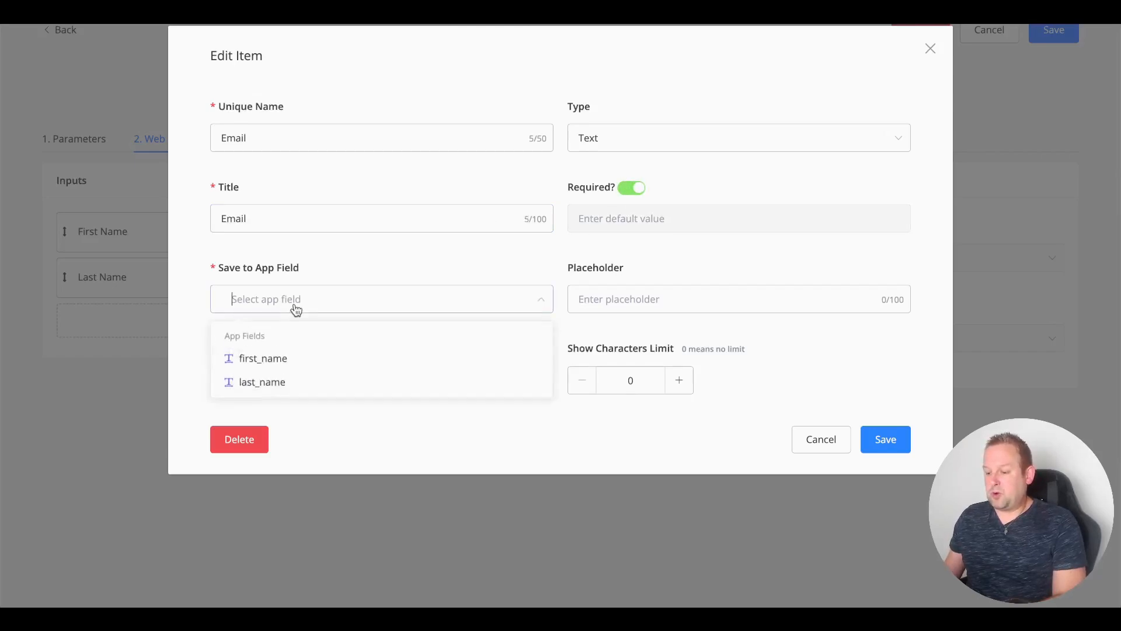
text(a)
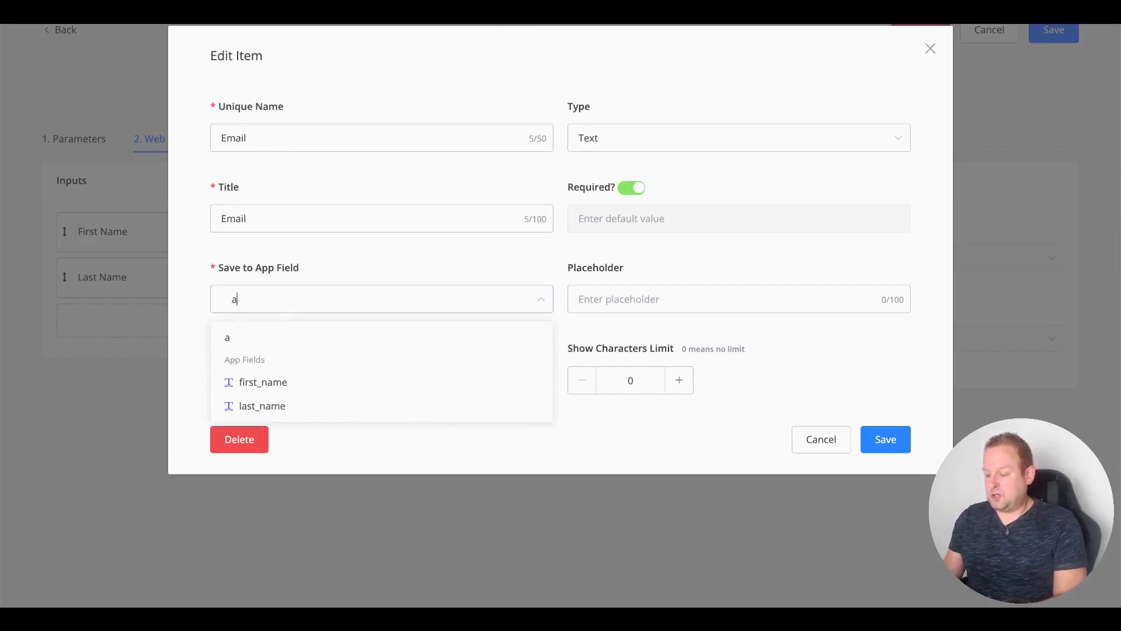
text(pp_email)
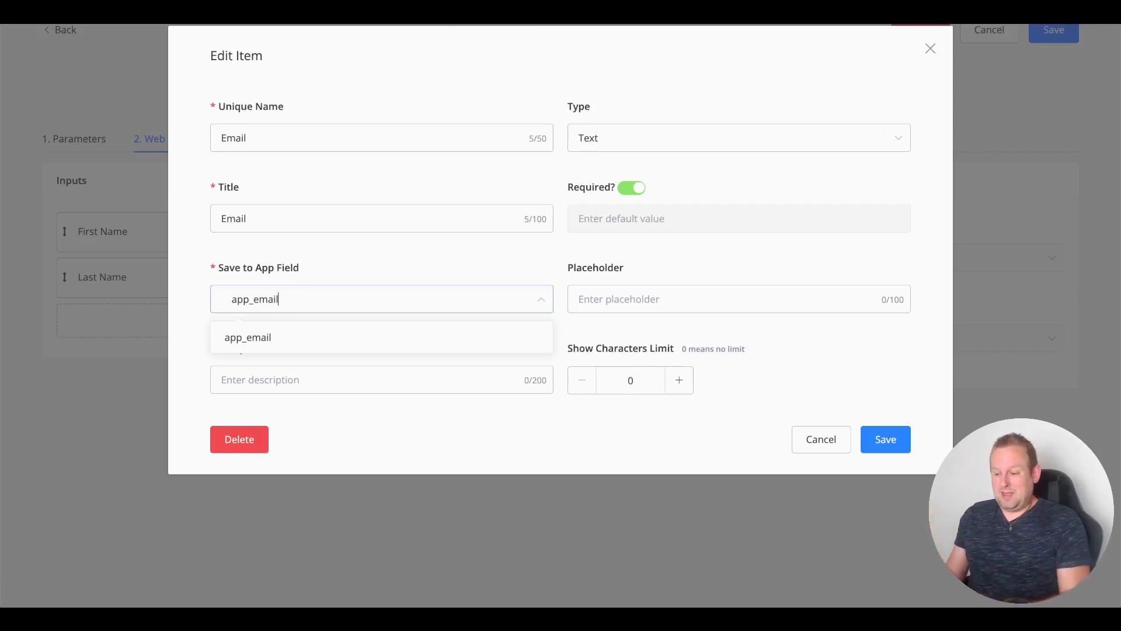
key(ctrl+a)
text(email)
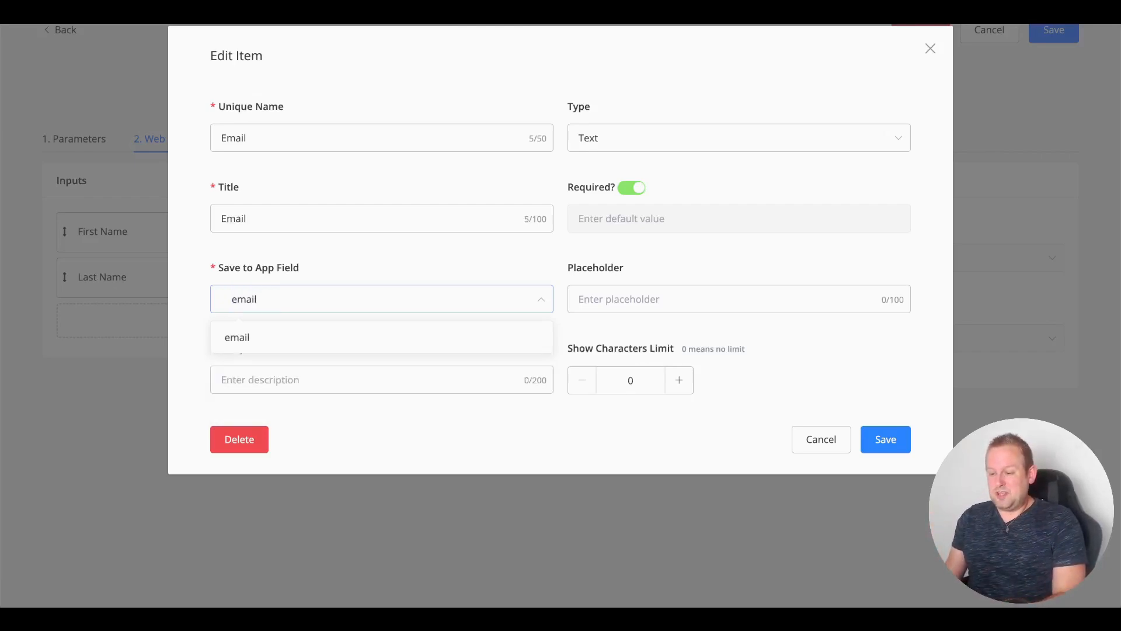
key(Return)
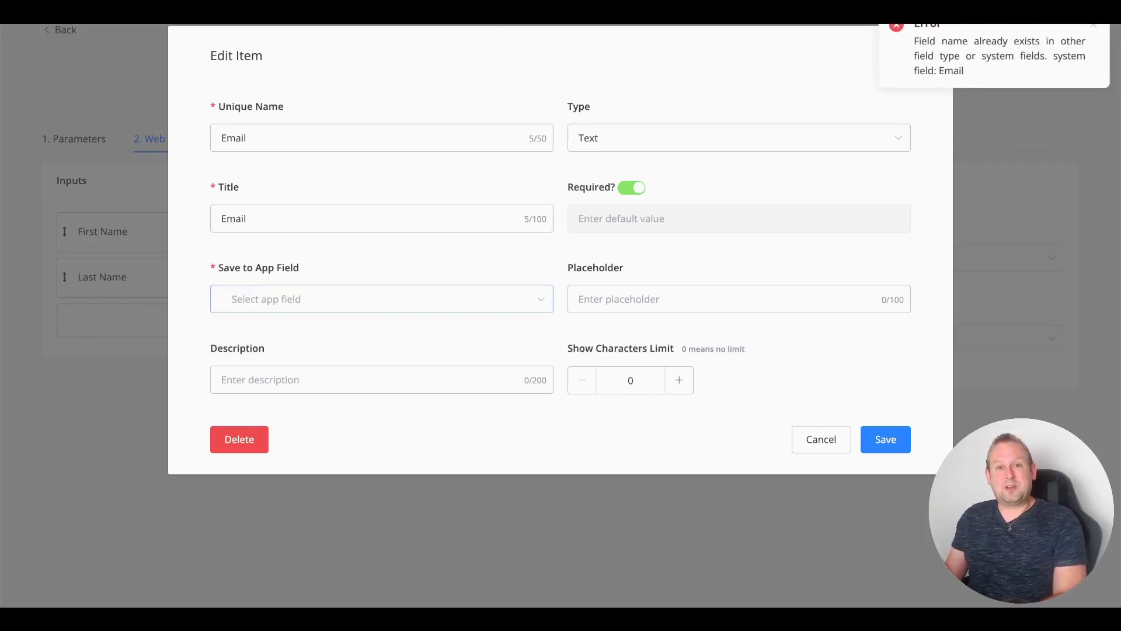
click(407, 303)
text(app)
text(_email)
key(ctrl+a)
text(form_email)
key(Down)
key(Return)
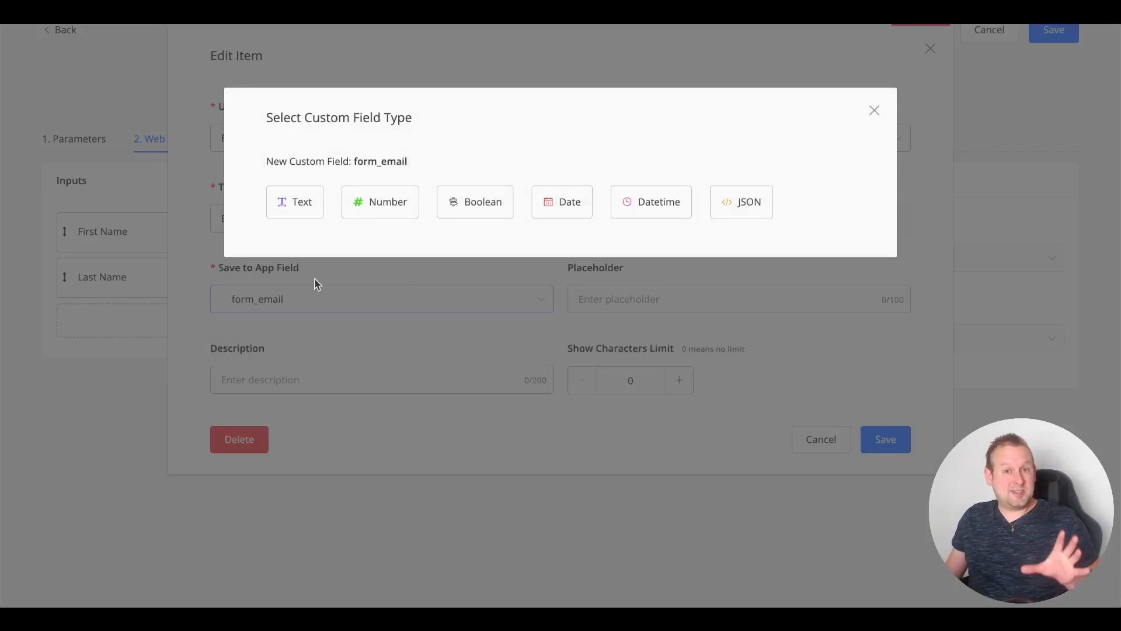
click(268, 208)
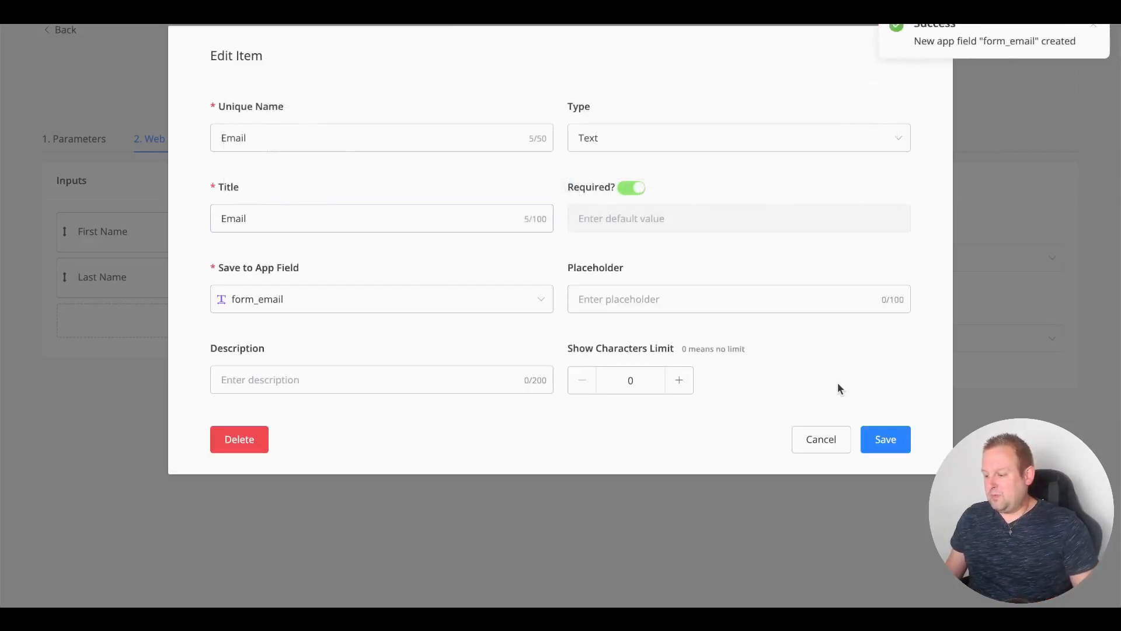
click(885, 440)
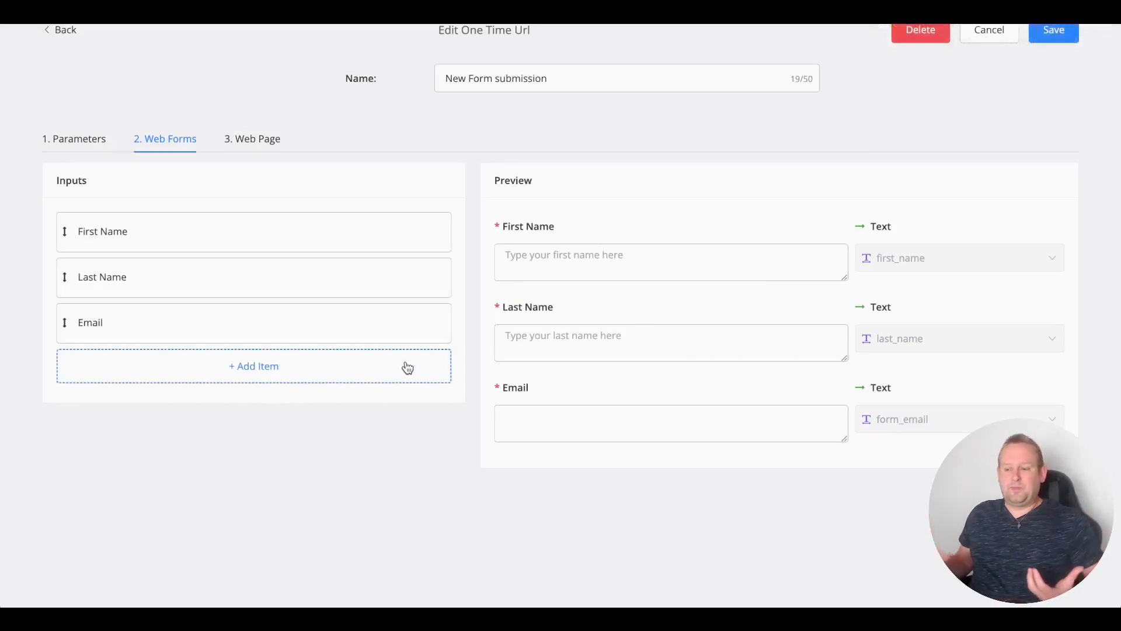
Step: Add a Select input with unique name business_type
click(286, 354)
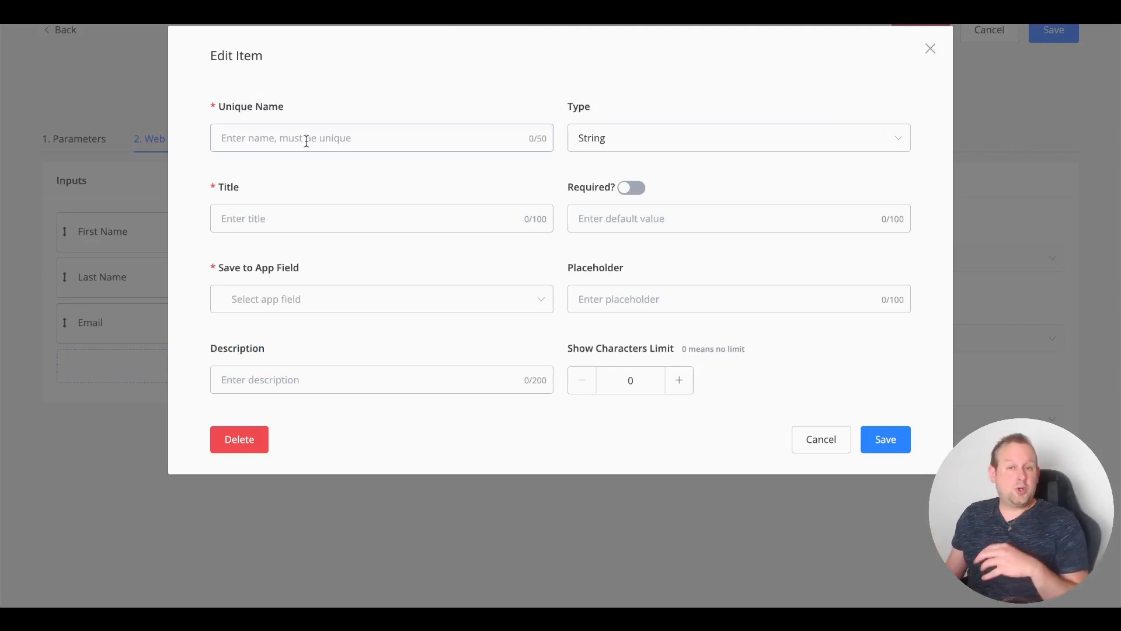
click(277, 142)
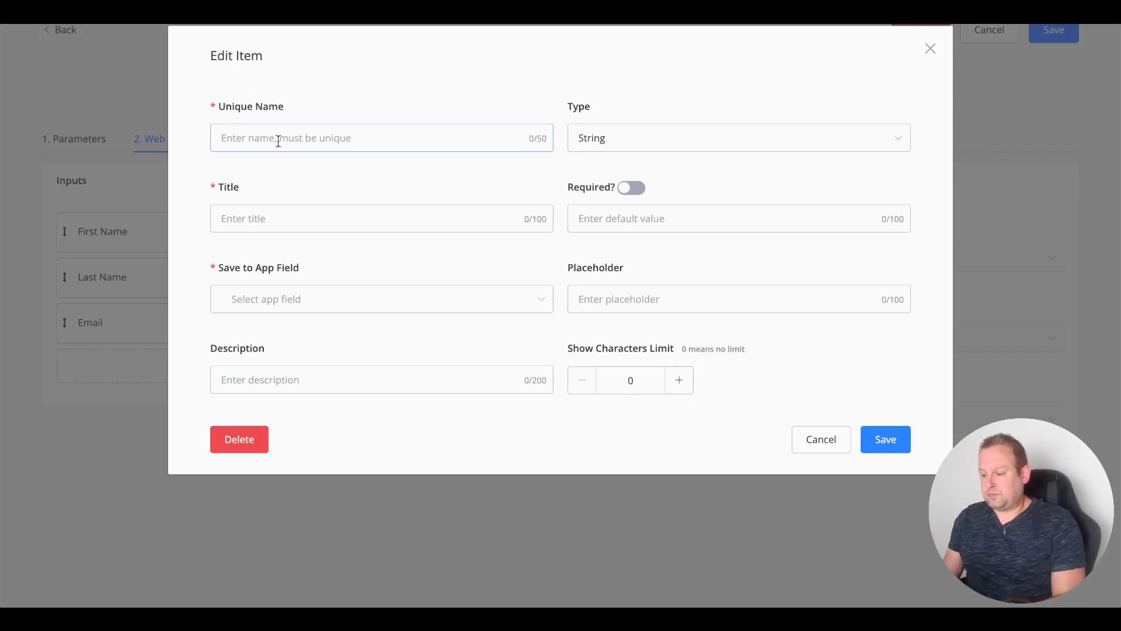
text(business_type)
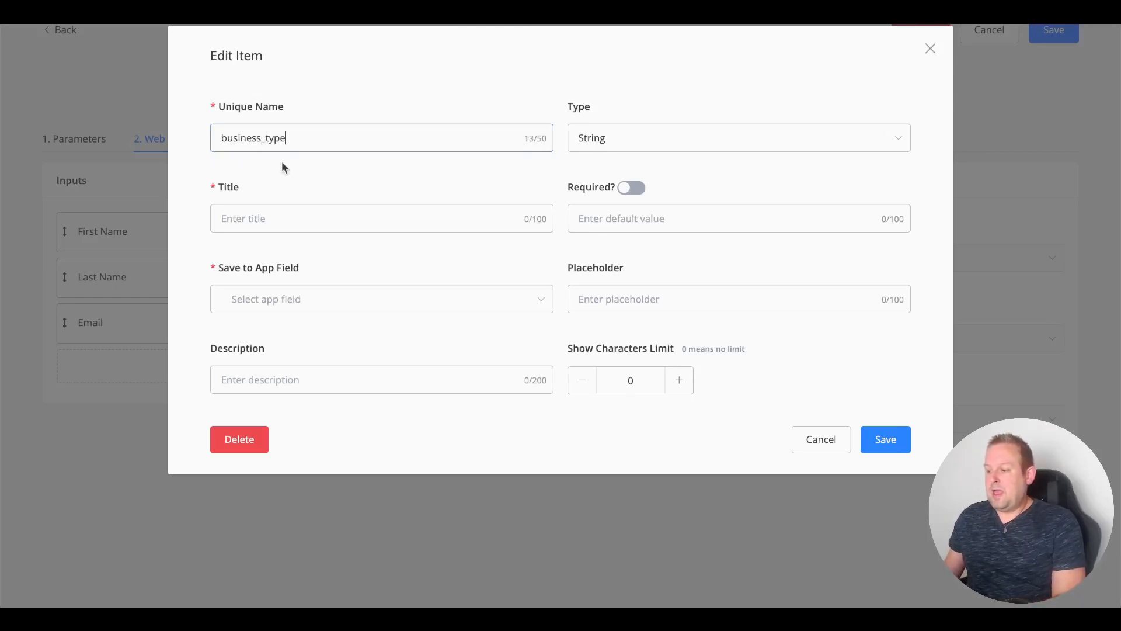
click(675, 140)
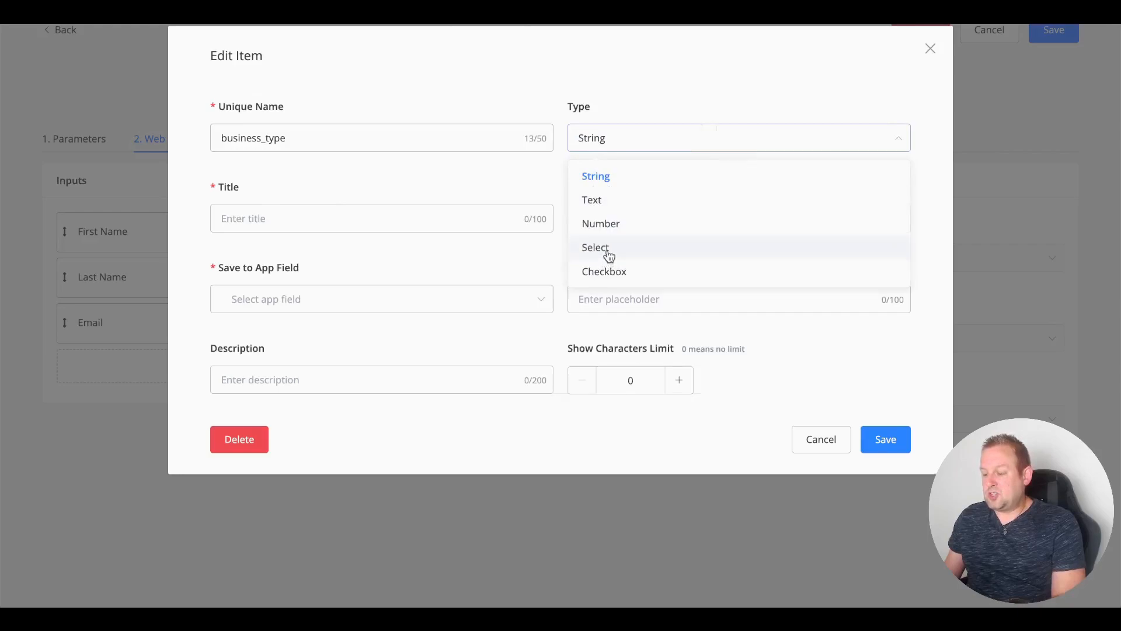
click(607, 250)
click(786, 144)
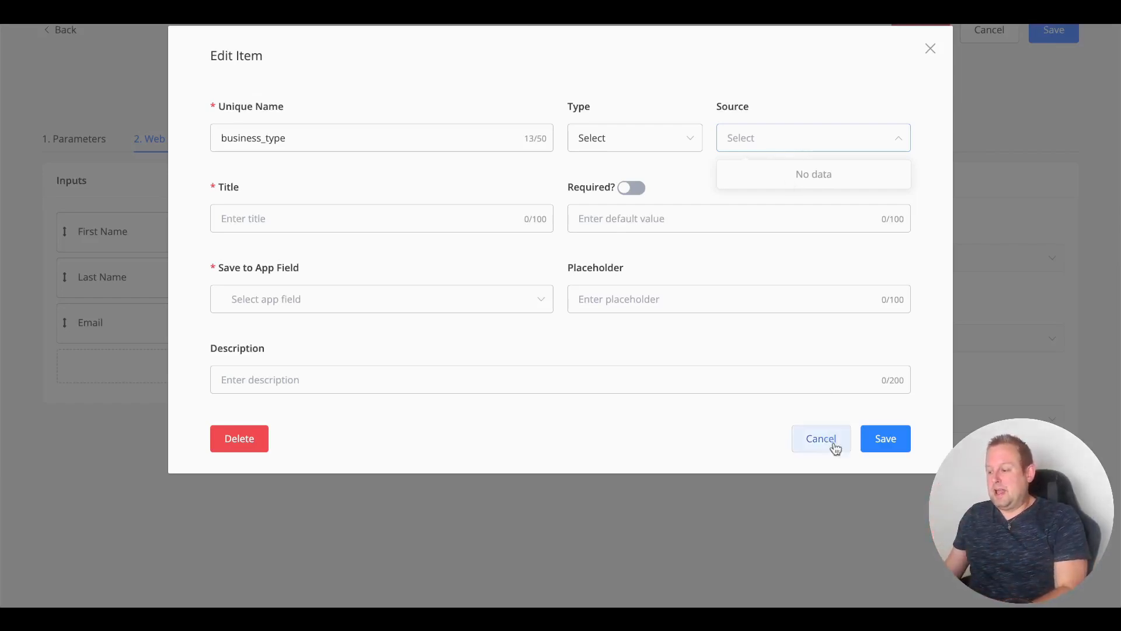
click(869, 443)
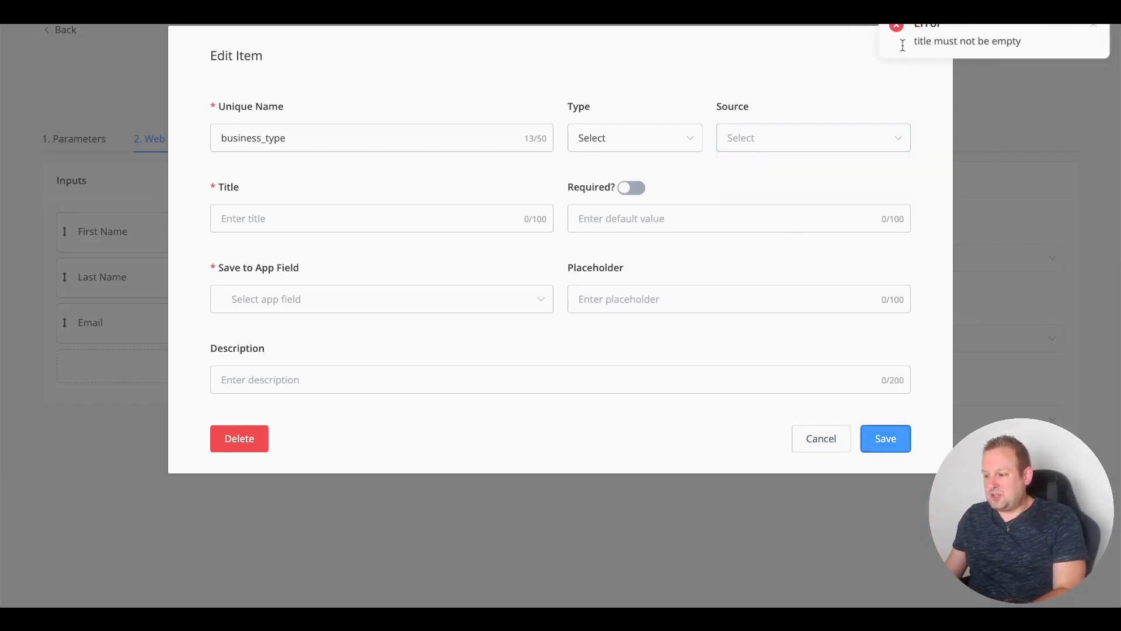
Step: Make it a required 'Business Type' input saving to new text field business_type, with an agency-or-freelancer placeholder
click(268, 217)
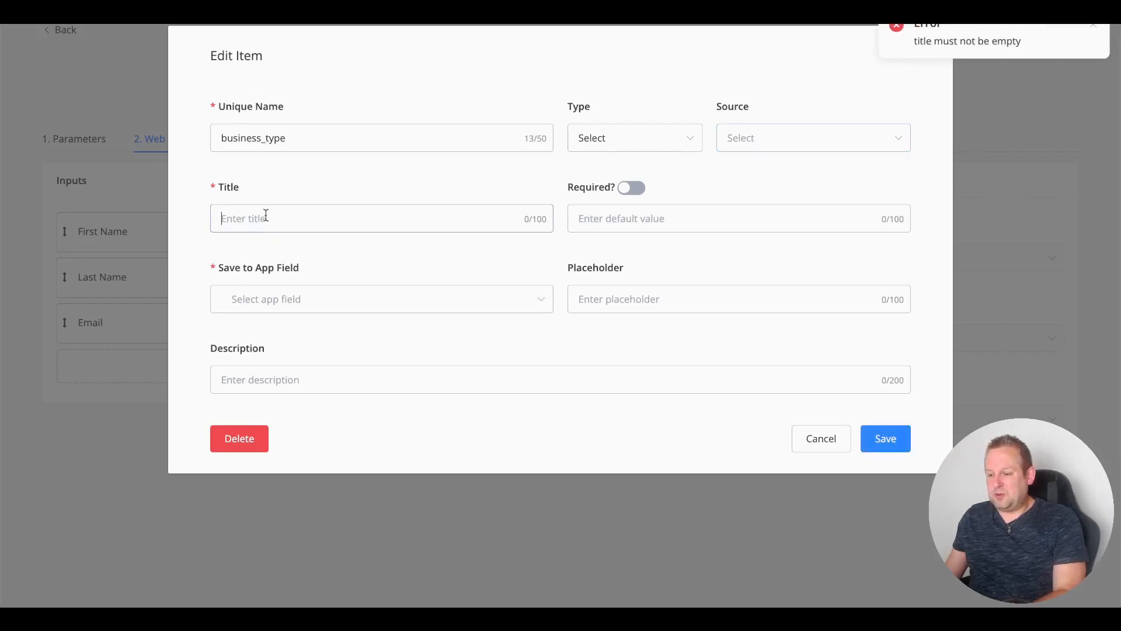
text(Business Type)
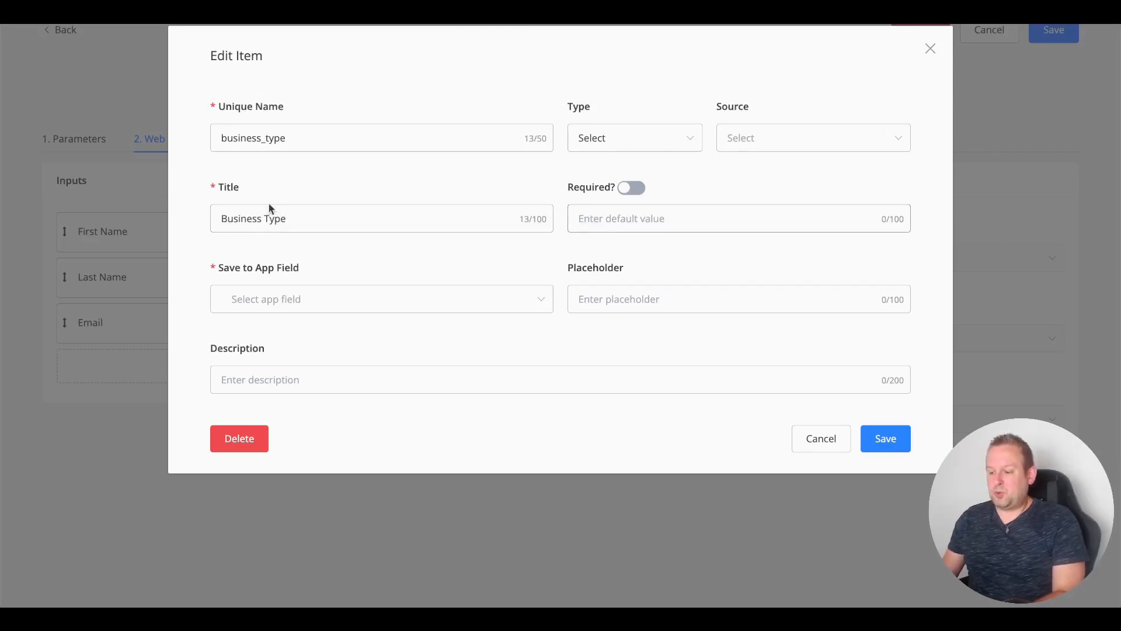
click(632, 187)
click(401, 306)
text(b)
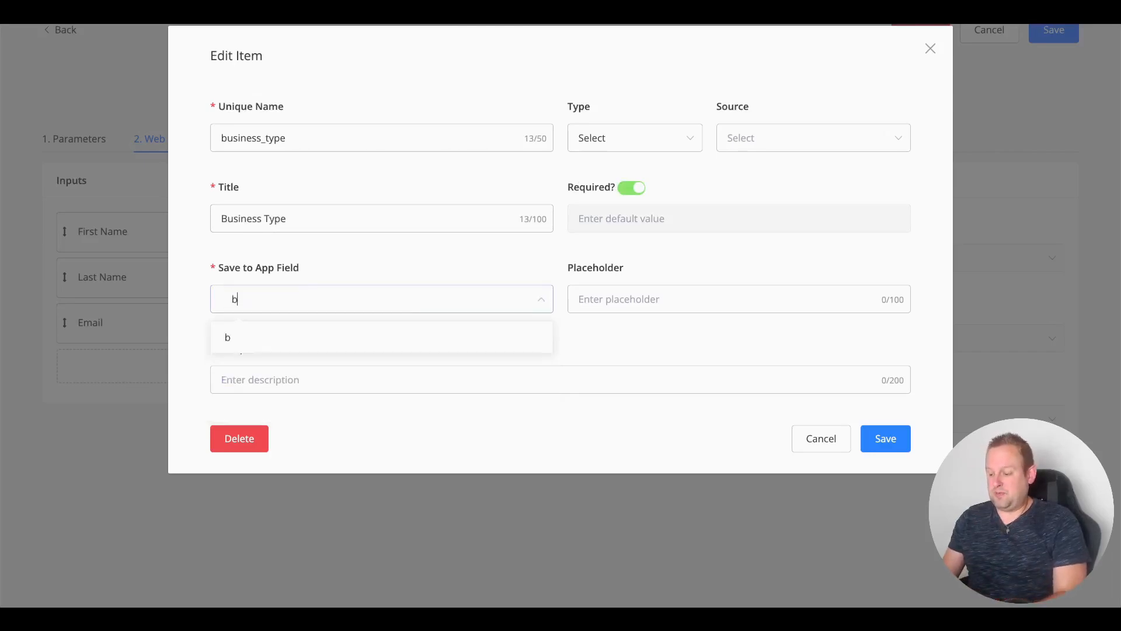
text(usiness_type)
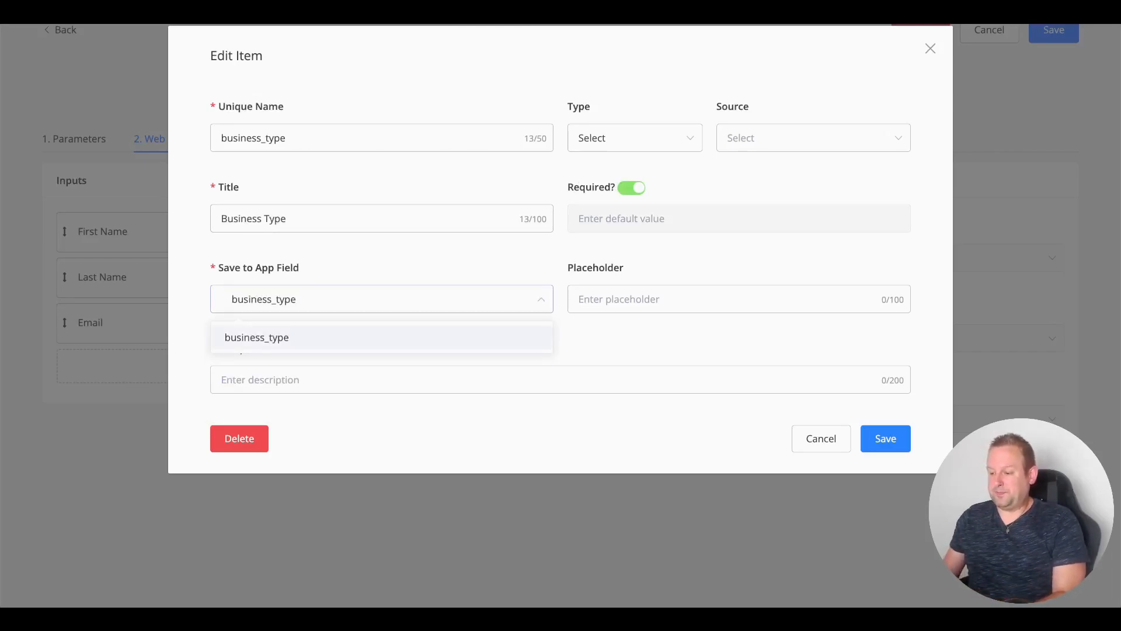
key(Return)
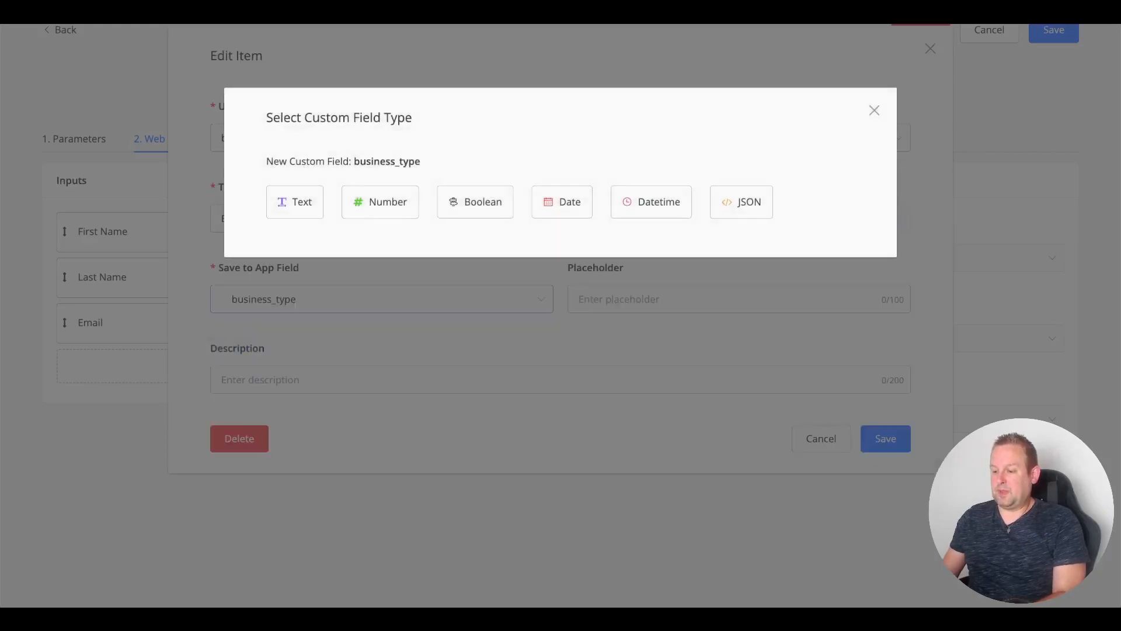
click(299, 195)
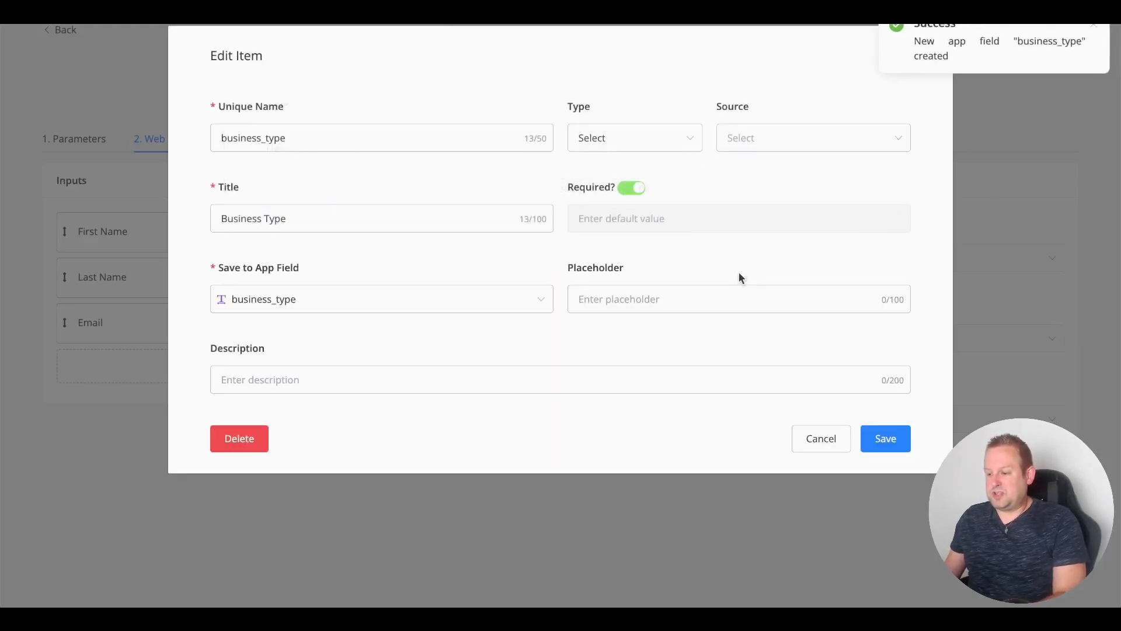
click(688, 298)
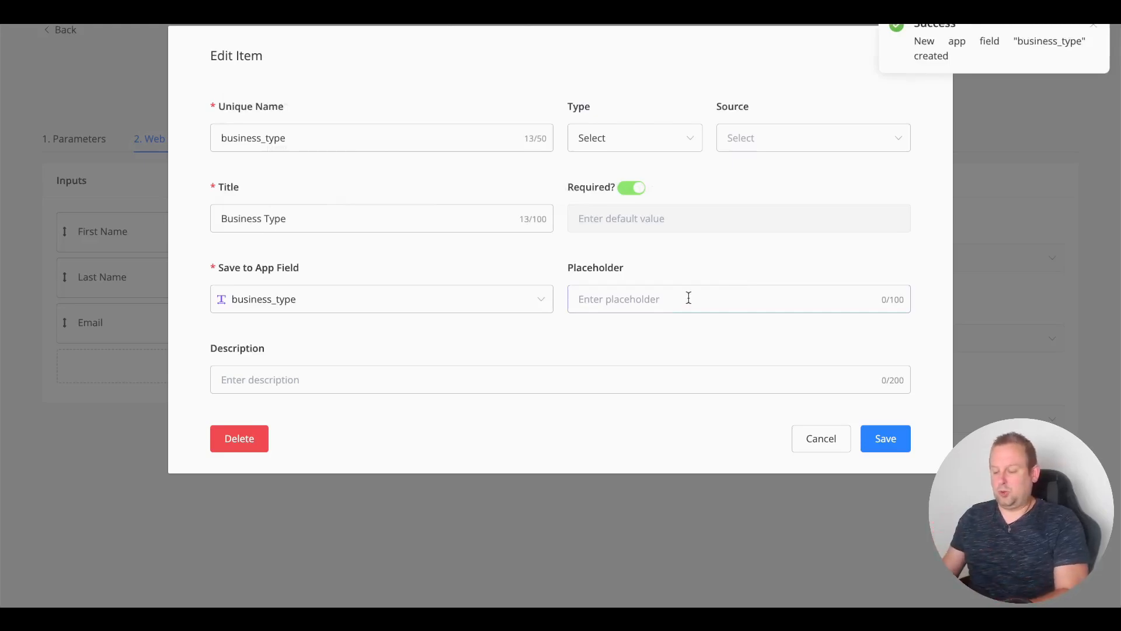
text(Ty)
key(BackSpace)
key(BackSpace)
text(Let us know if you are )
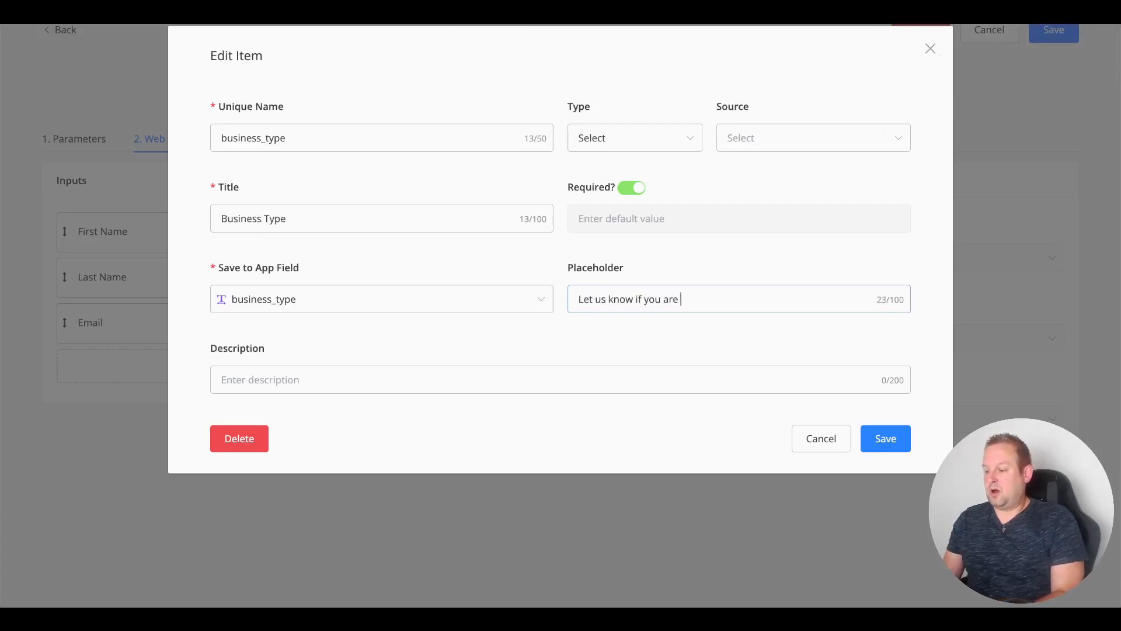
text(an agency or a)
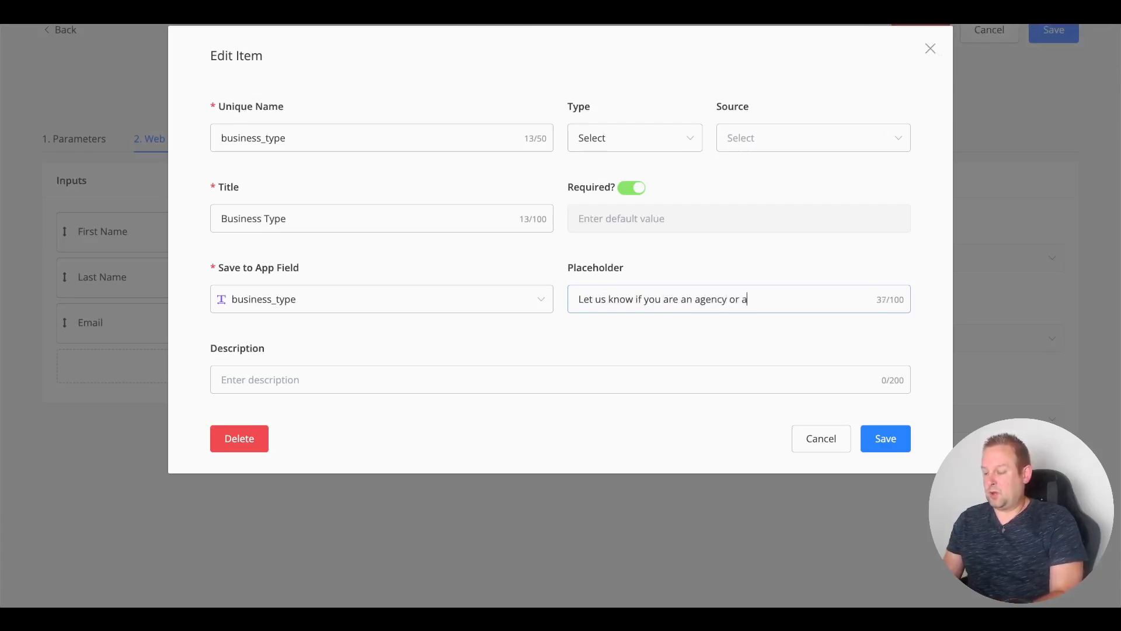
text( freelancer)
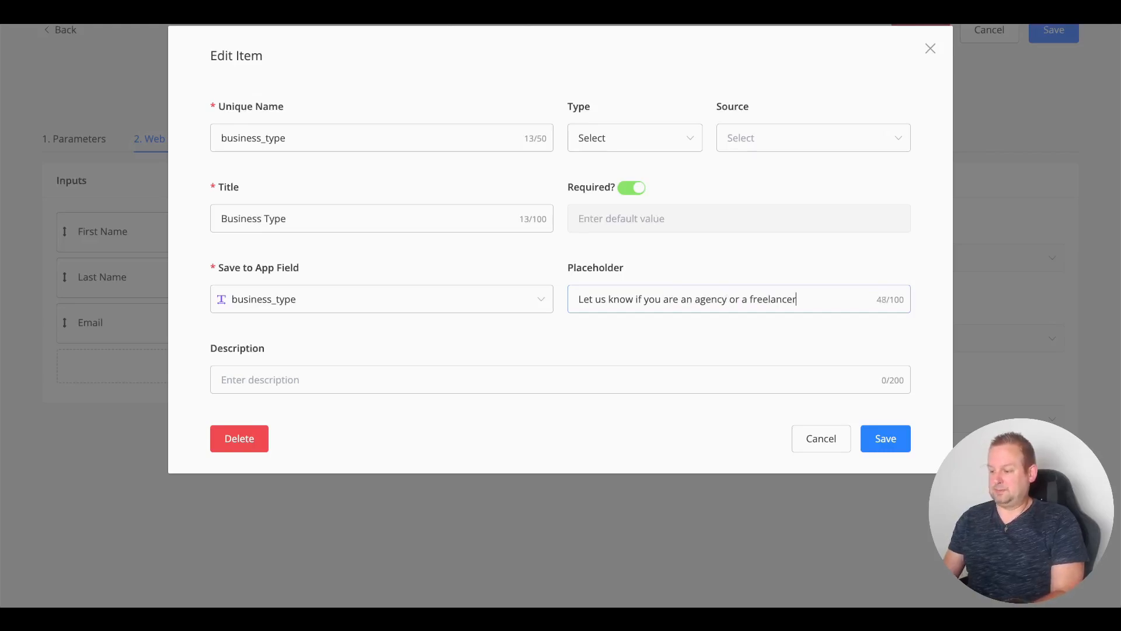
Step: Save the Business Type input and form, then create Static source BusinessType titled 'Business Type'
click(886, 441)
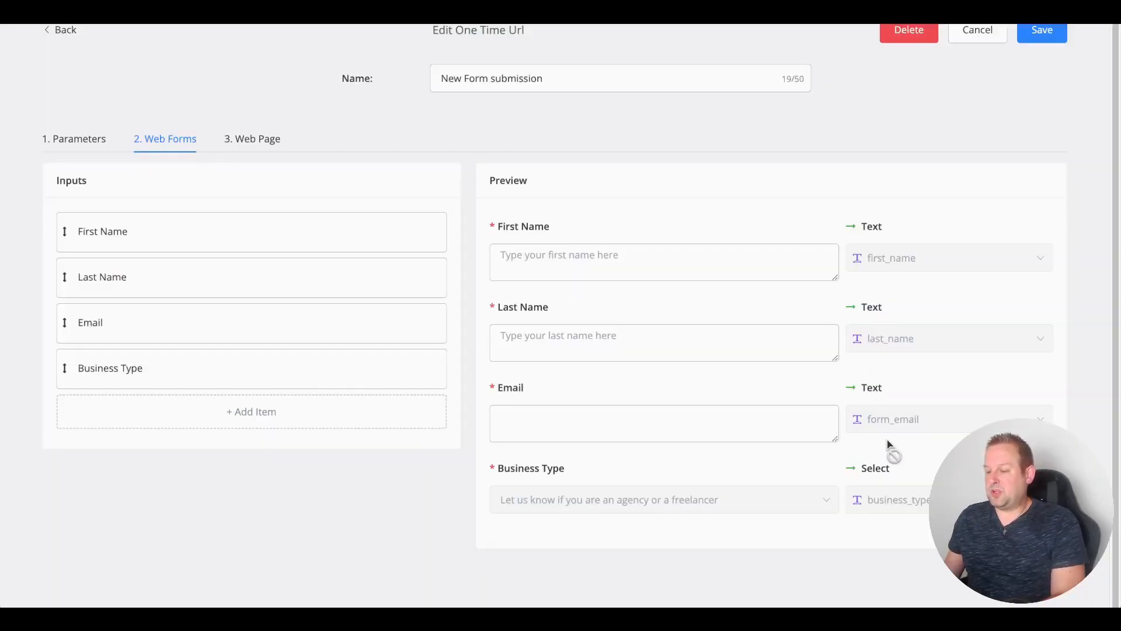
click(1039, 34)
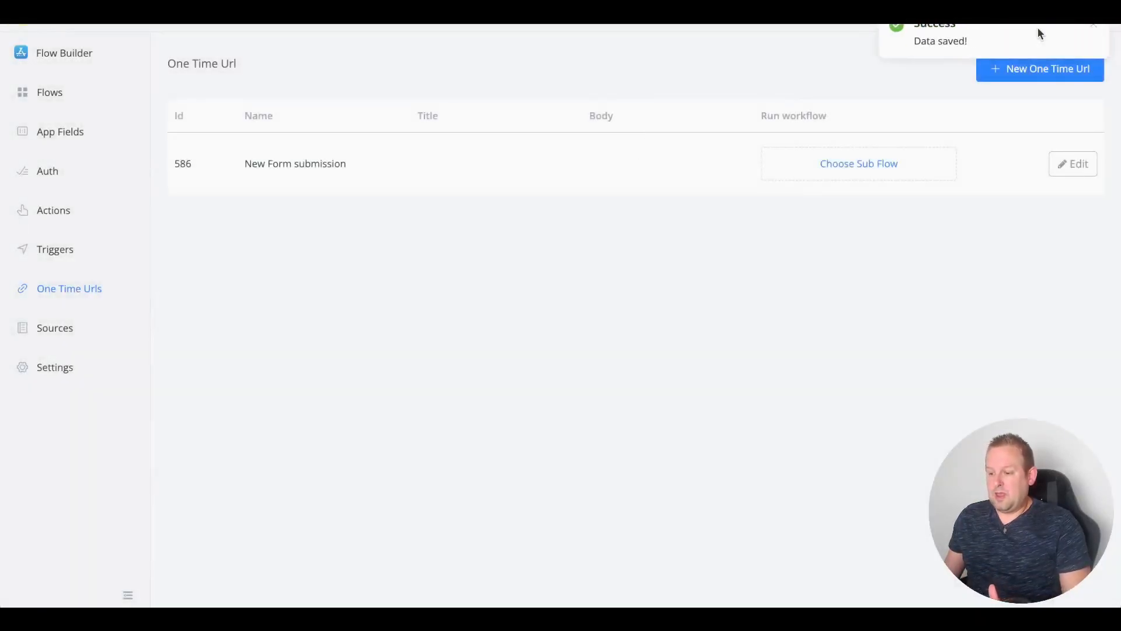
click(69, 329)
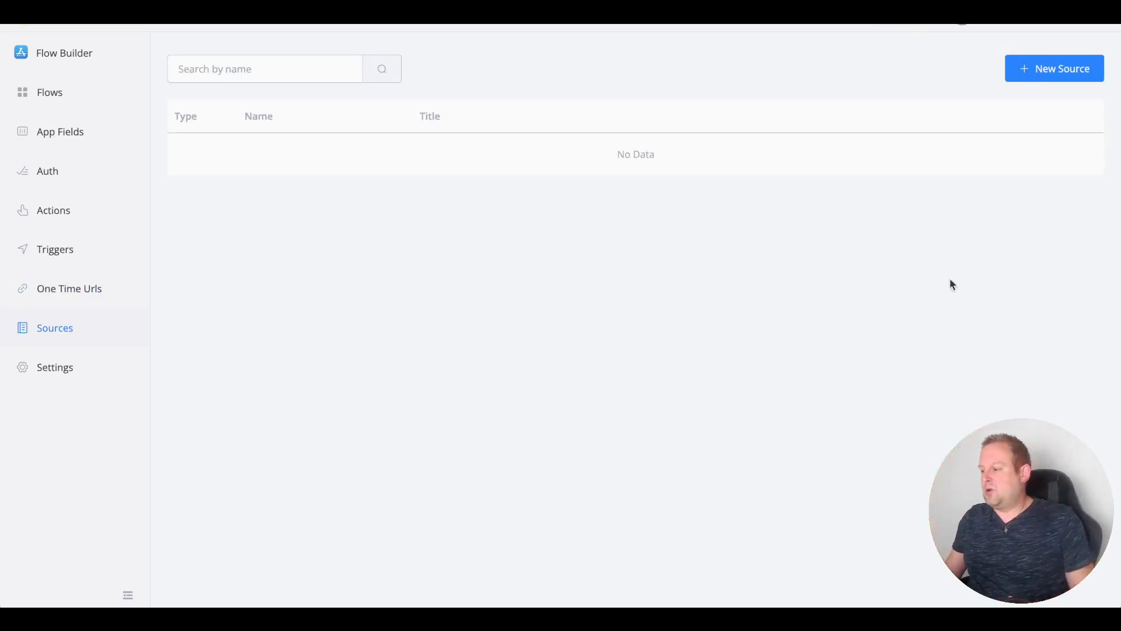
click(1054, 75)
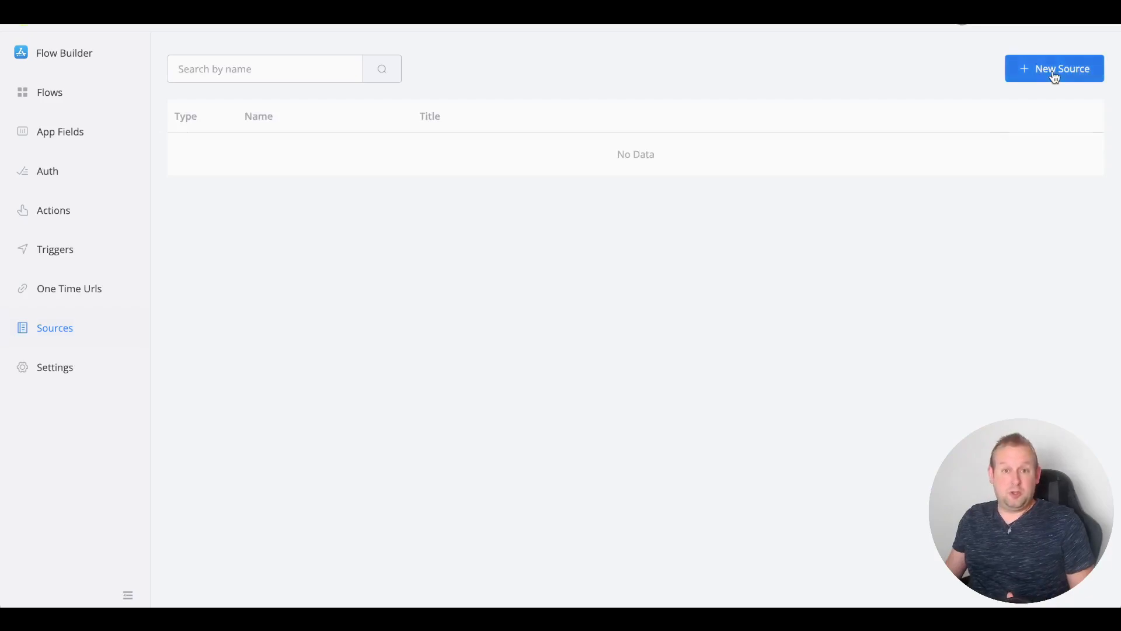
click(408, 131)
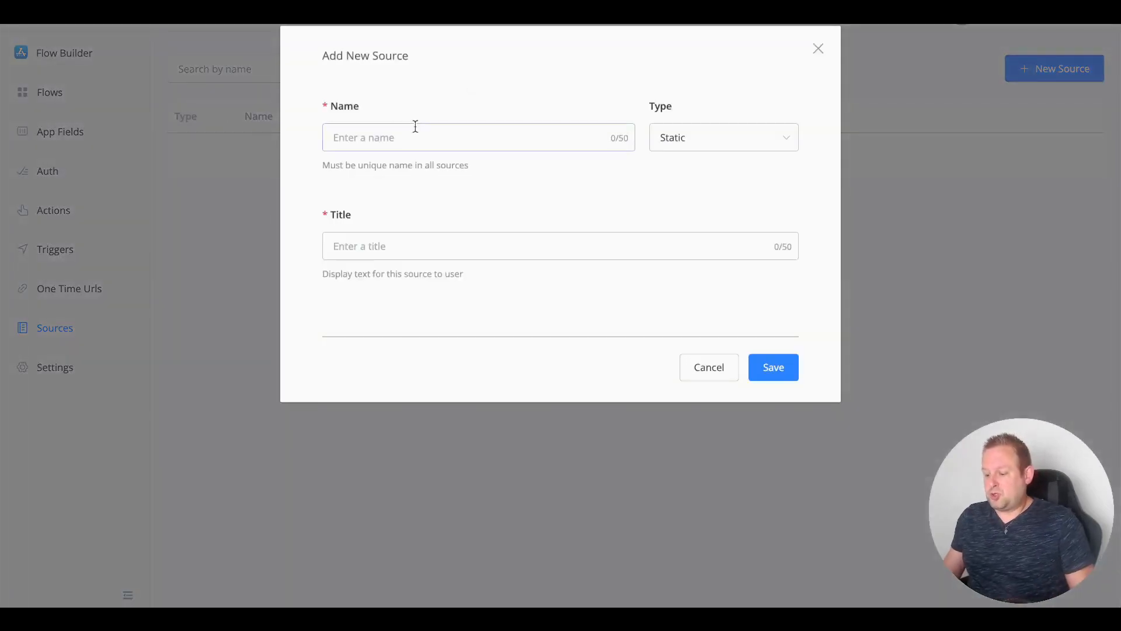
text(Busine)
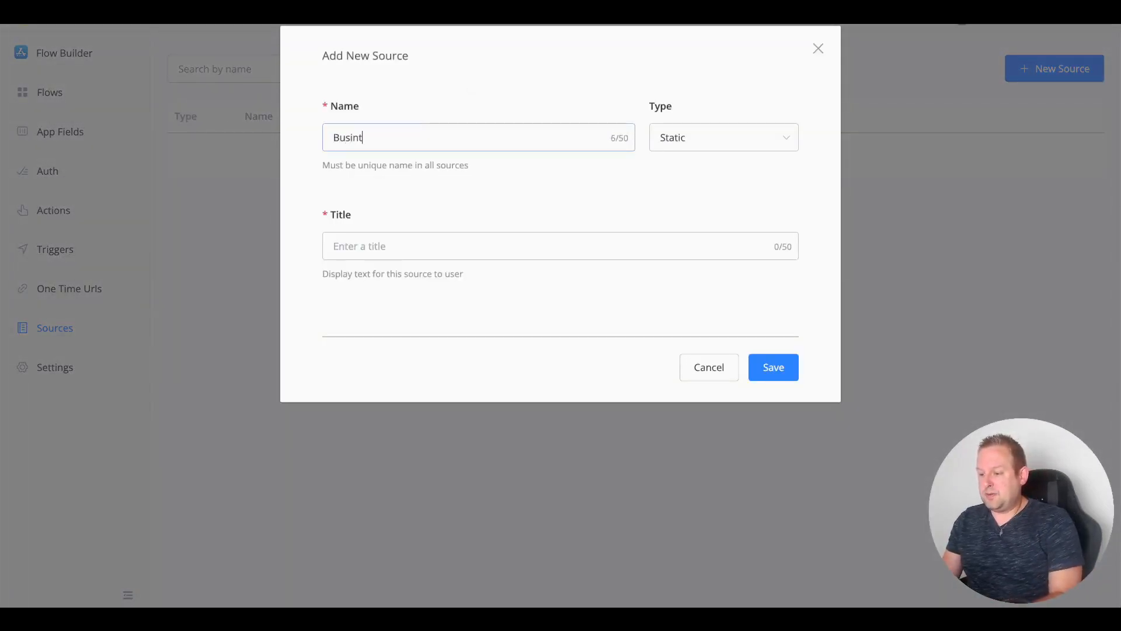
text(ssType)
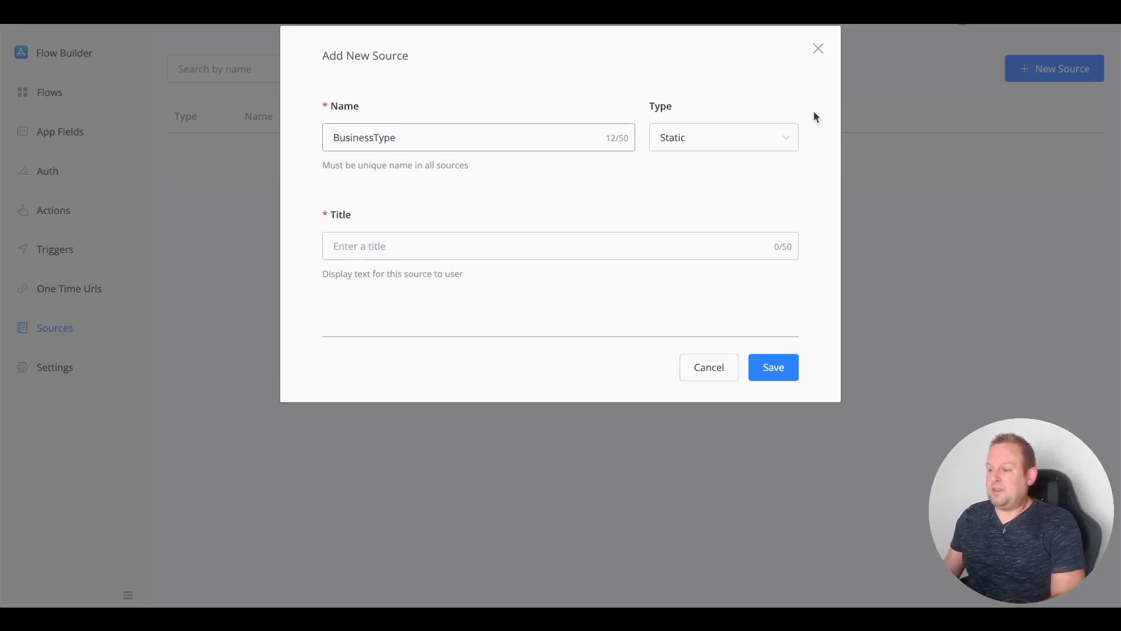
click(757, 145)
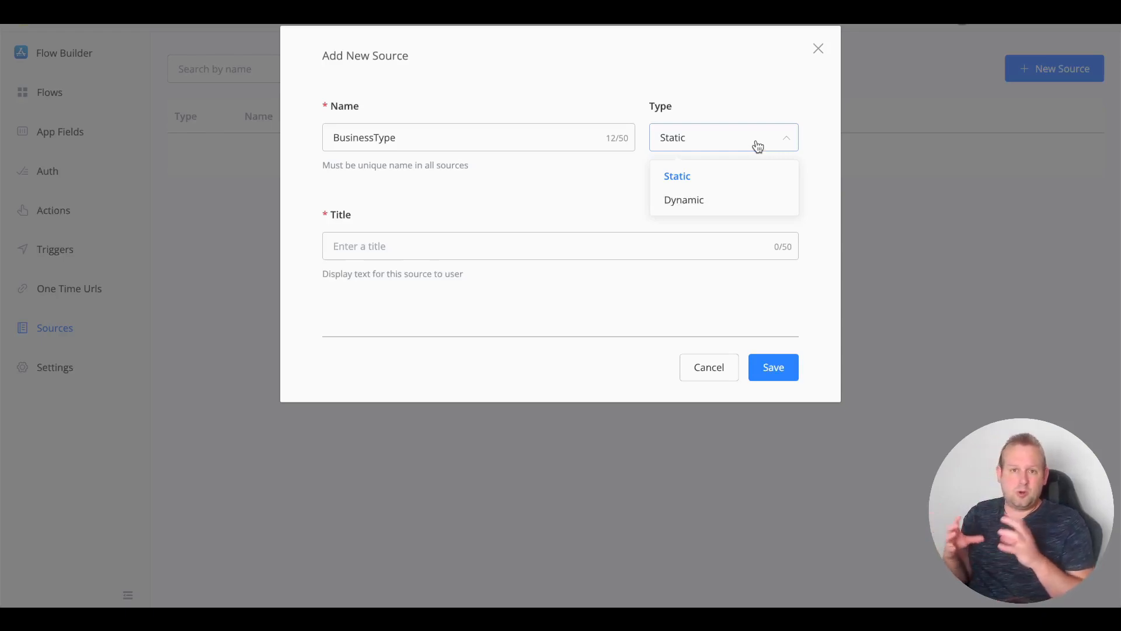
click(677, 176)
text(Business Type)
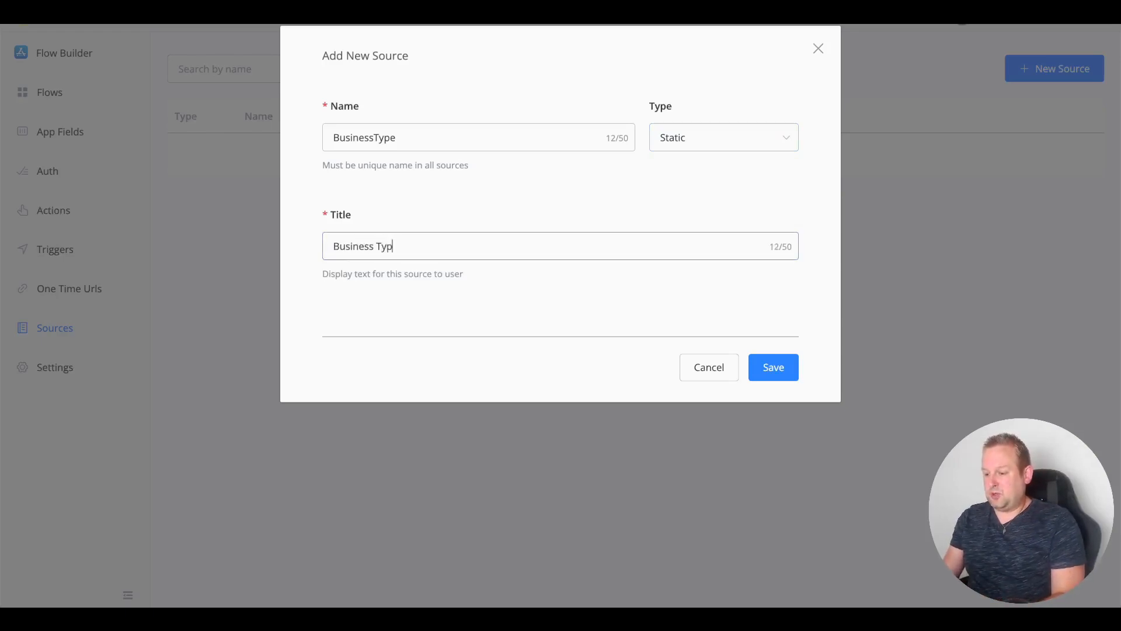
click(775, 374)
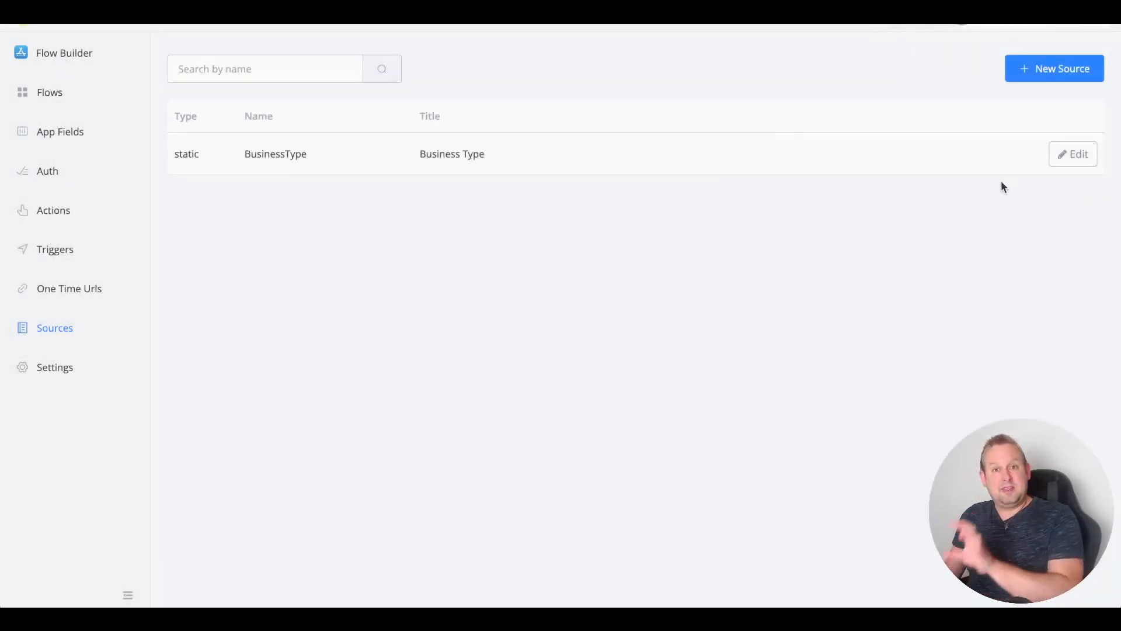
Step: Give the BusinessType source two options, Agency and Freelancer, each using its label as value
click(1077, 163)
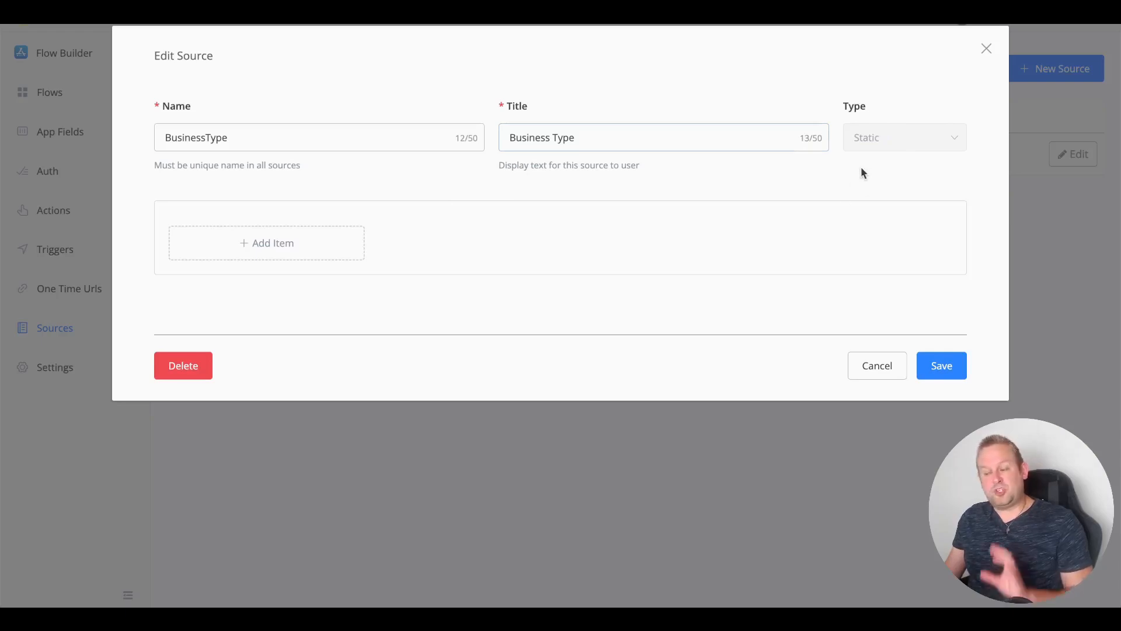
click(246, 241)
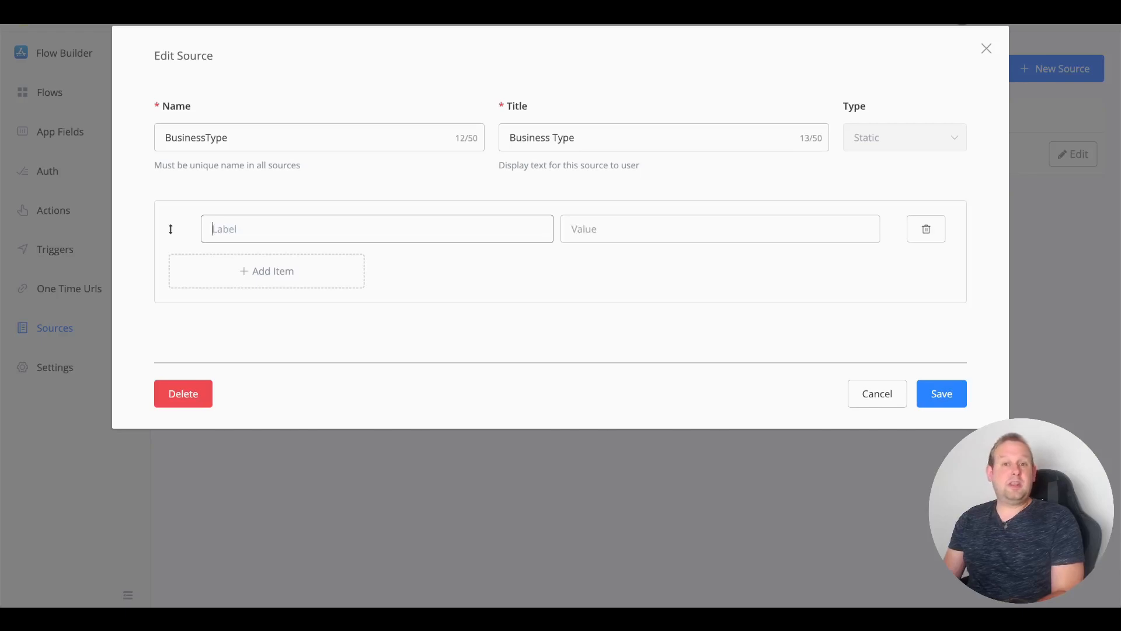
text(Agency)
key(Tab)
text(Ag)
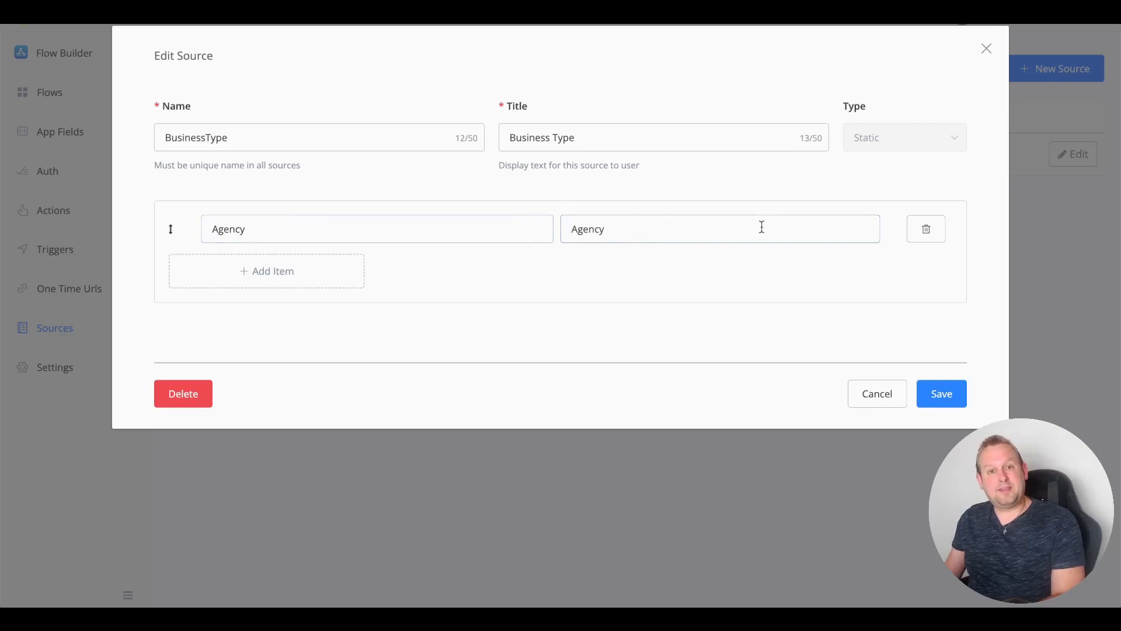
click(321, 269)
click(316, 263)
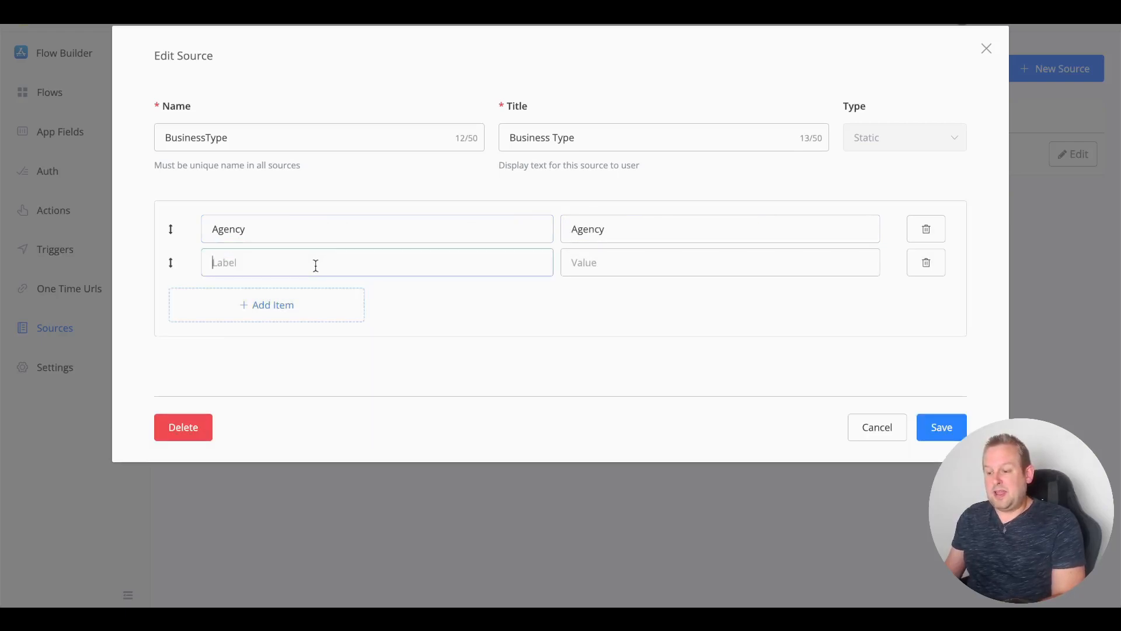
text(Fre)
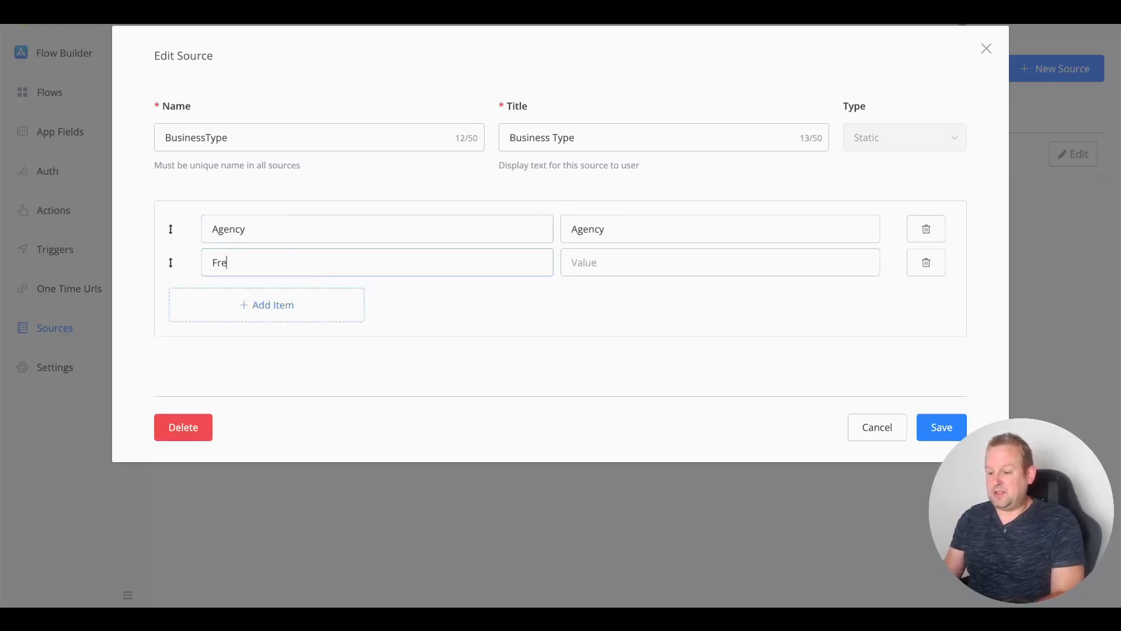
text(enancer)
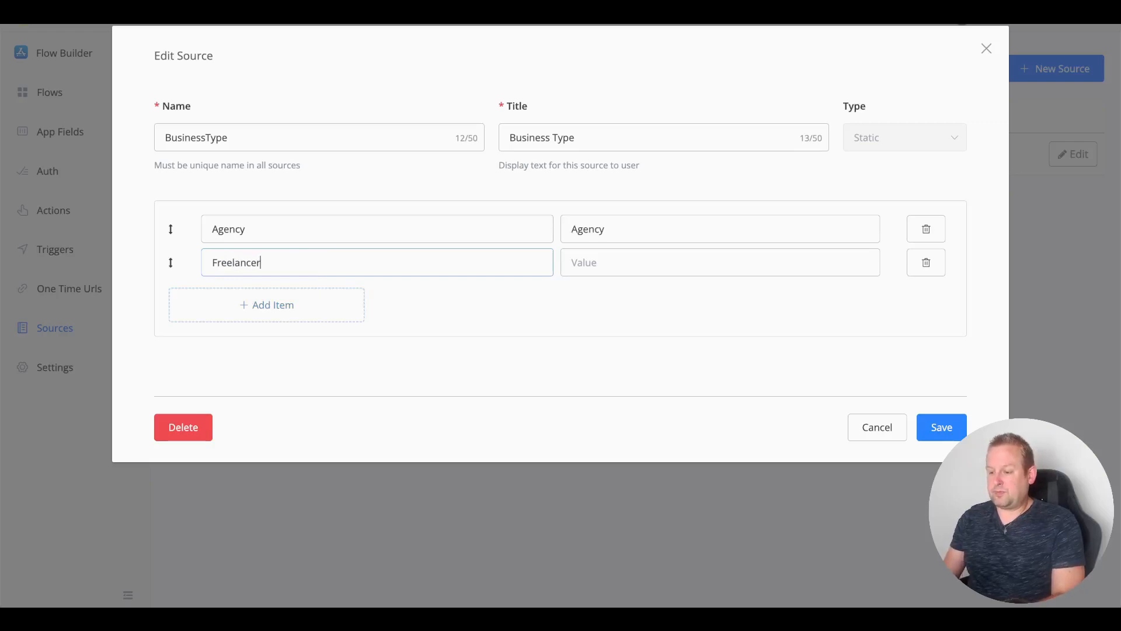
key(ctrl+a)
key(ctrl+c)
click(598, 254)
key(ctrl+v)
click(948, 429)
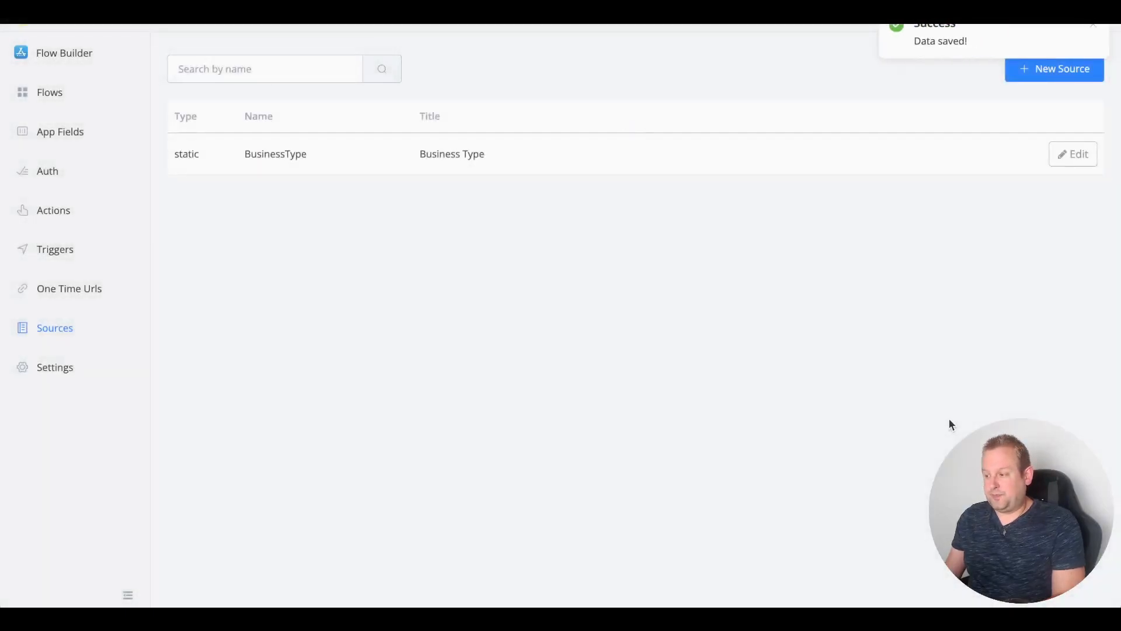
Step: Set the form's Business Type input to draw its choices from the Business Type source
click(83, 289)
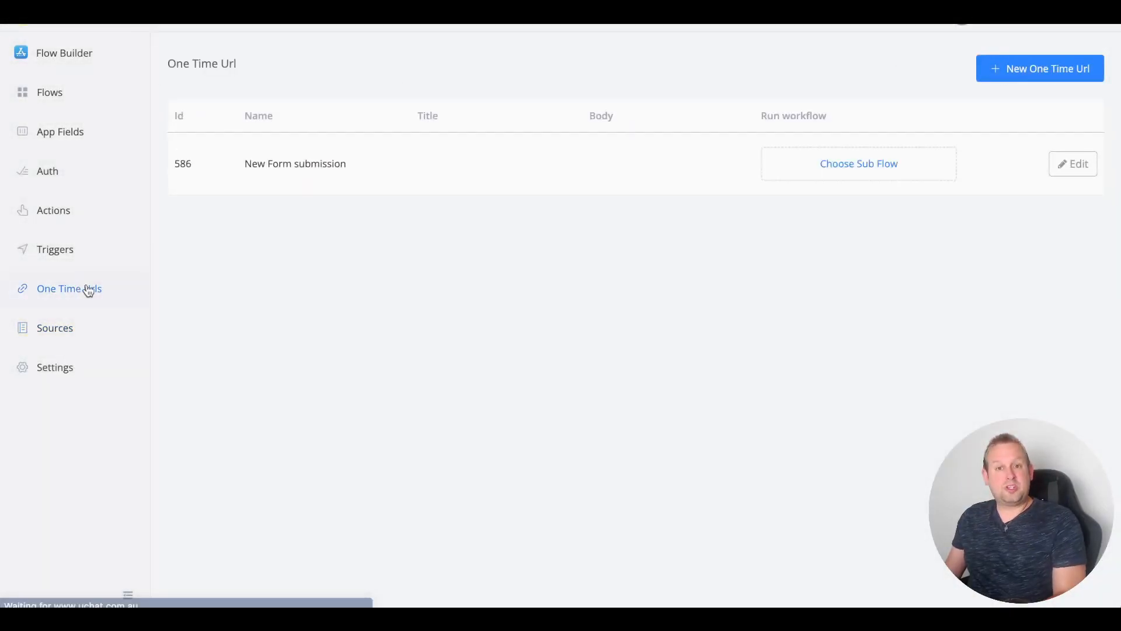
click(1080, 162)
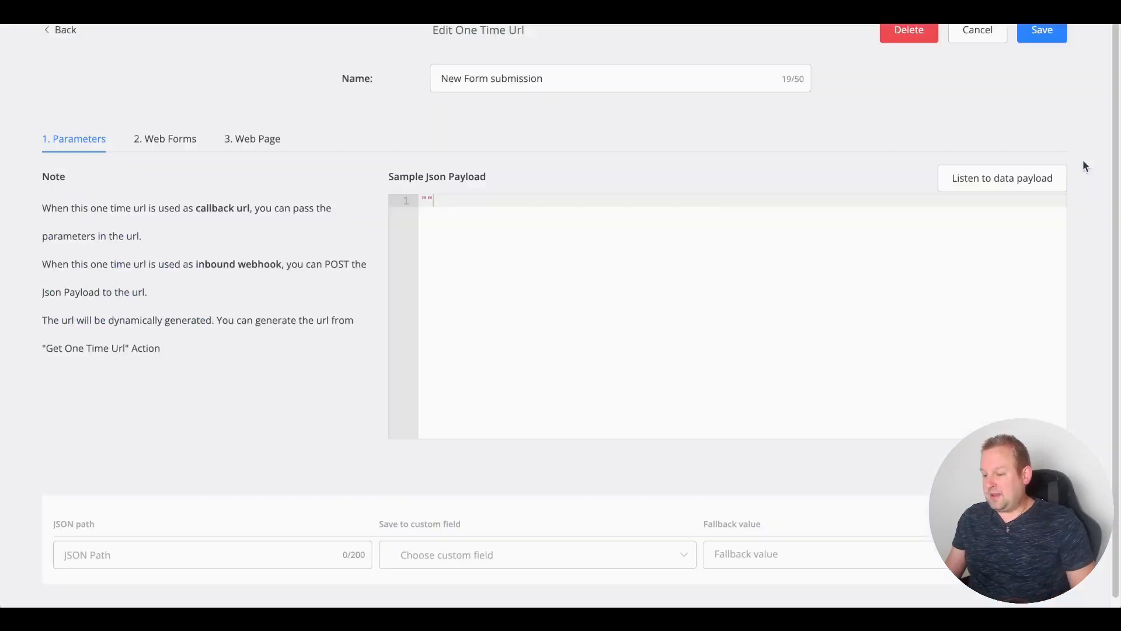
click(182, 139)
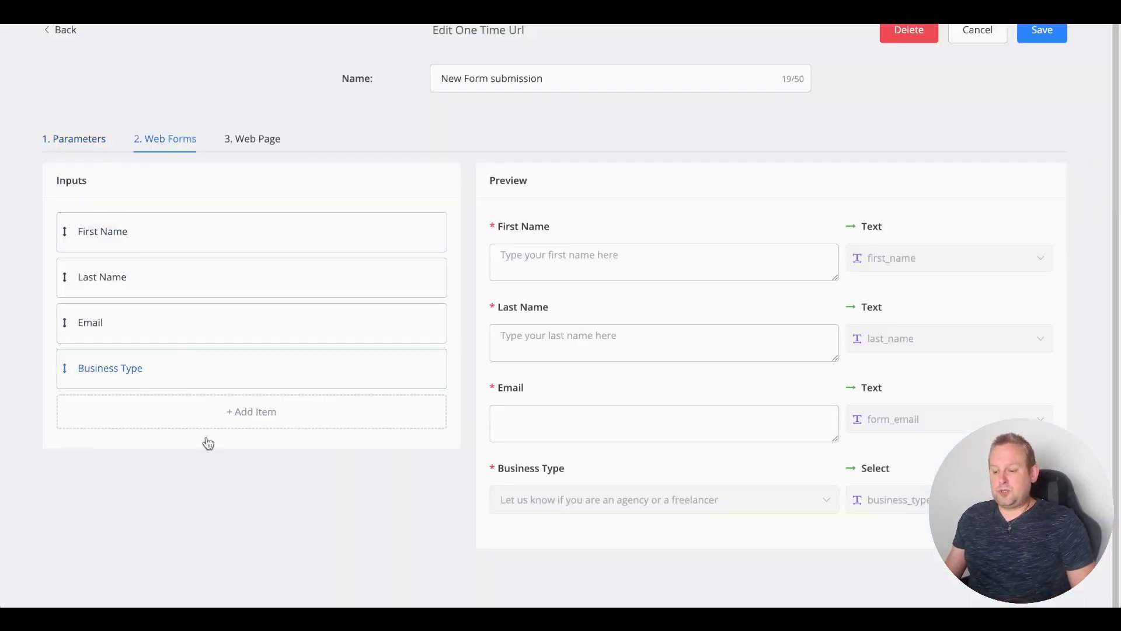
click(111, 369)
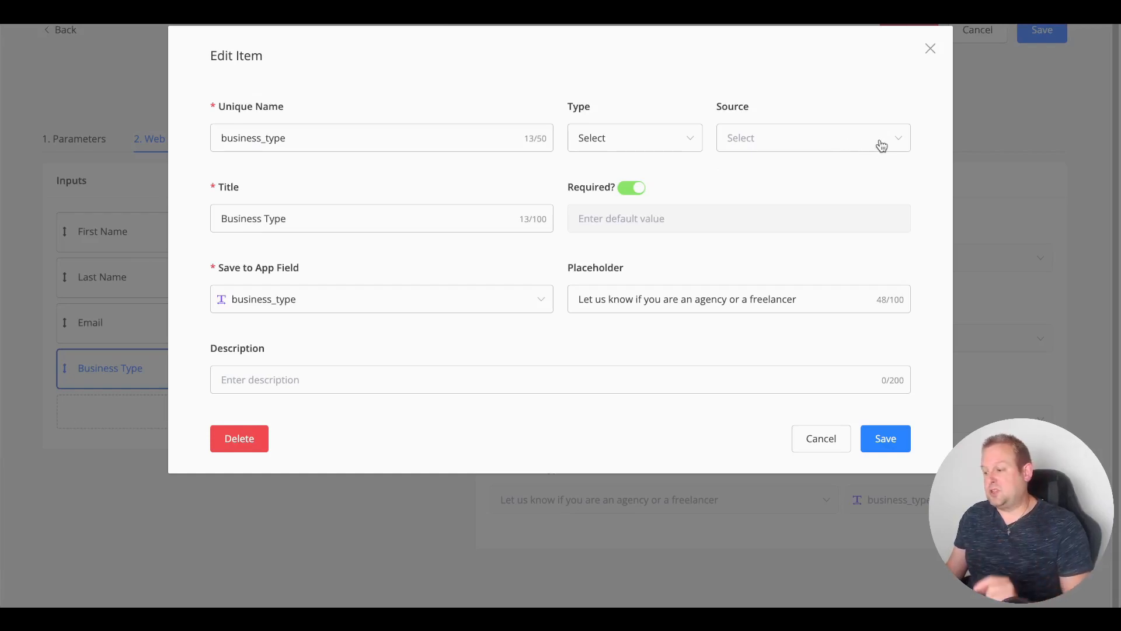
click(899, 140)
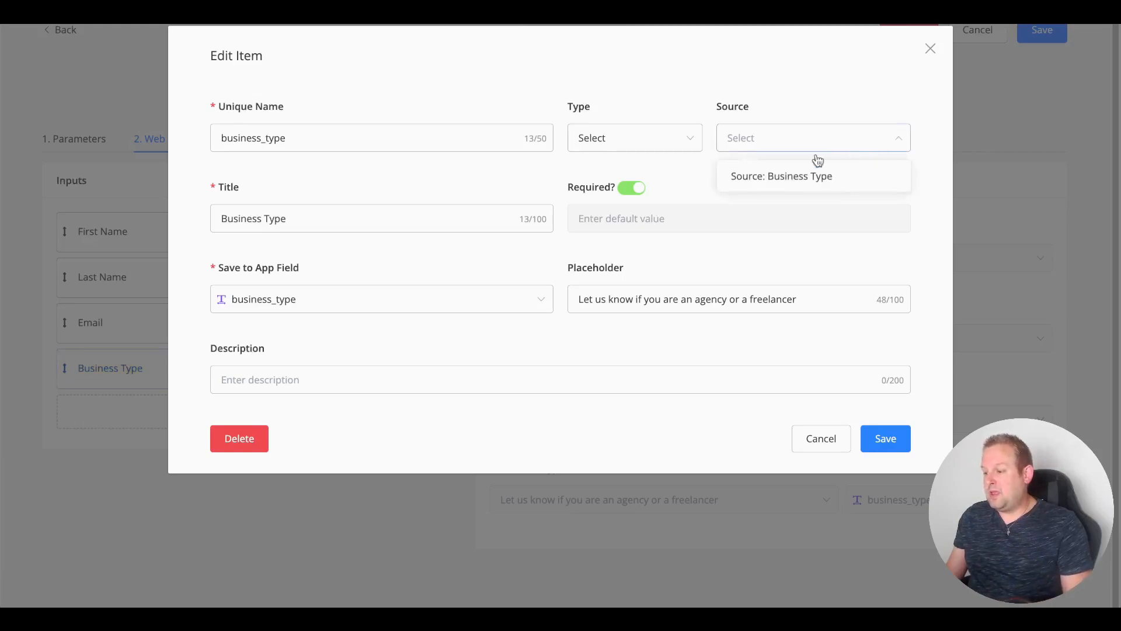
click(773, 177)
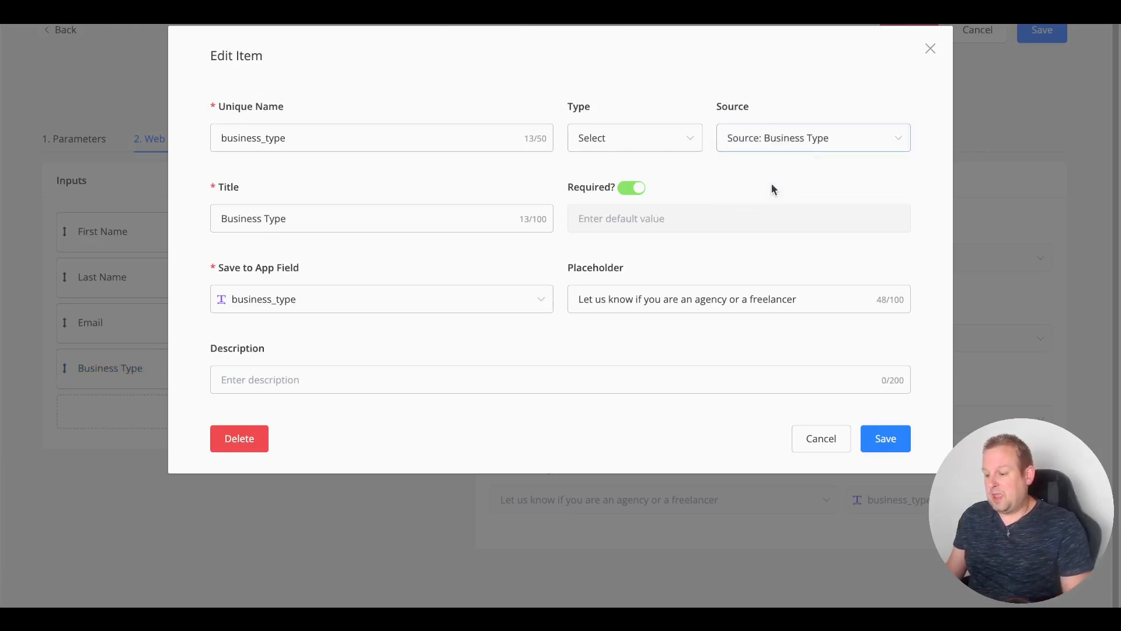
click(885, 440)
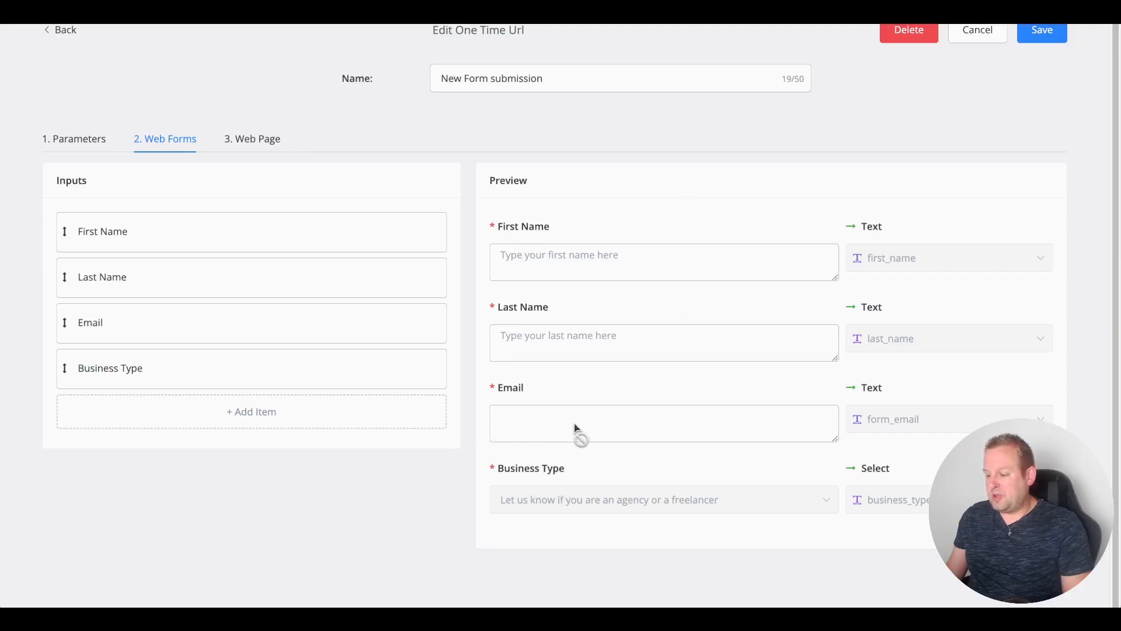
Step: Give the Email input the placeholder 'Type your email here'
click(102, 336)
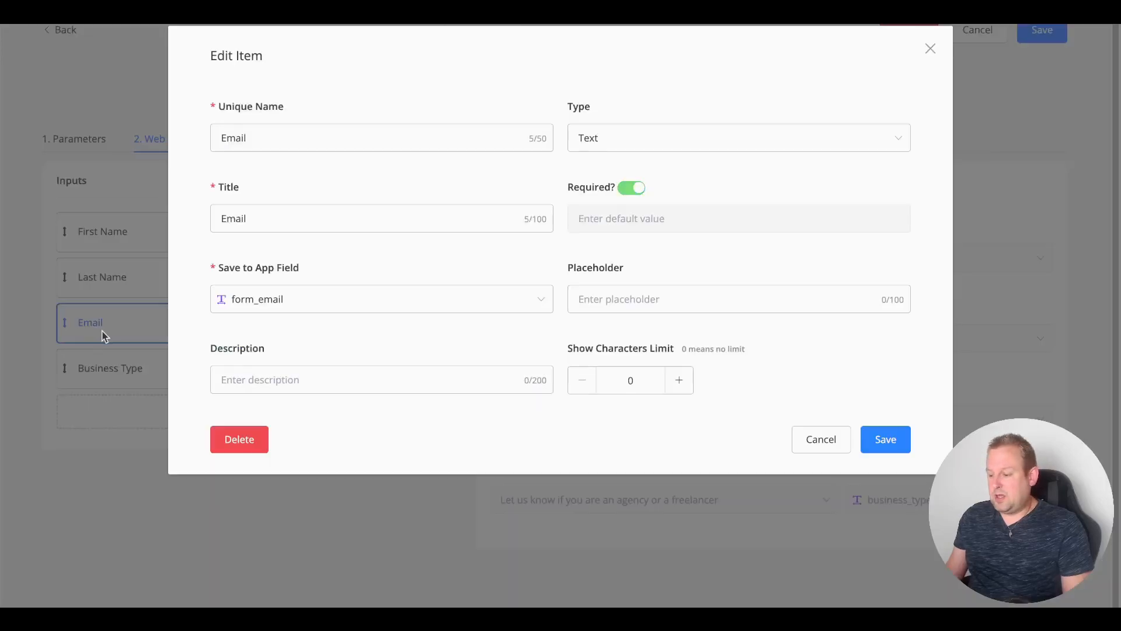
click(650, 292)
text(E)
key(BackSpace)
text(Type your email here)
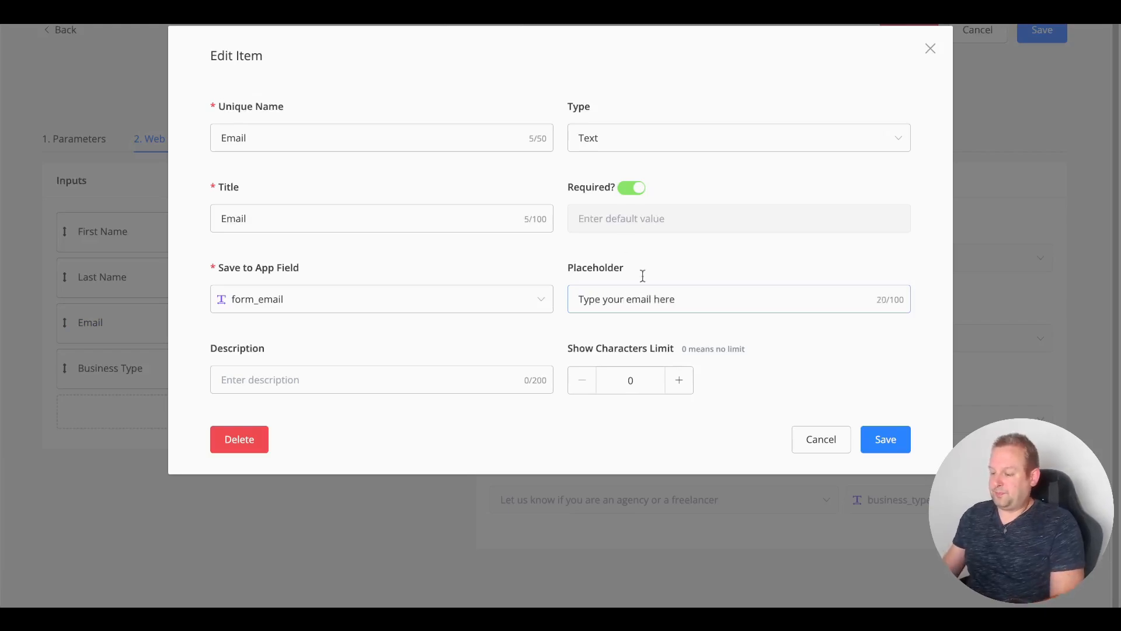
key(Return)
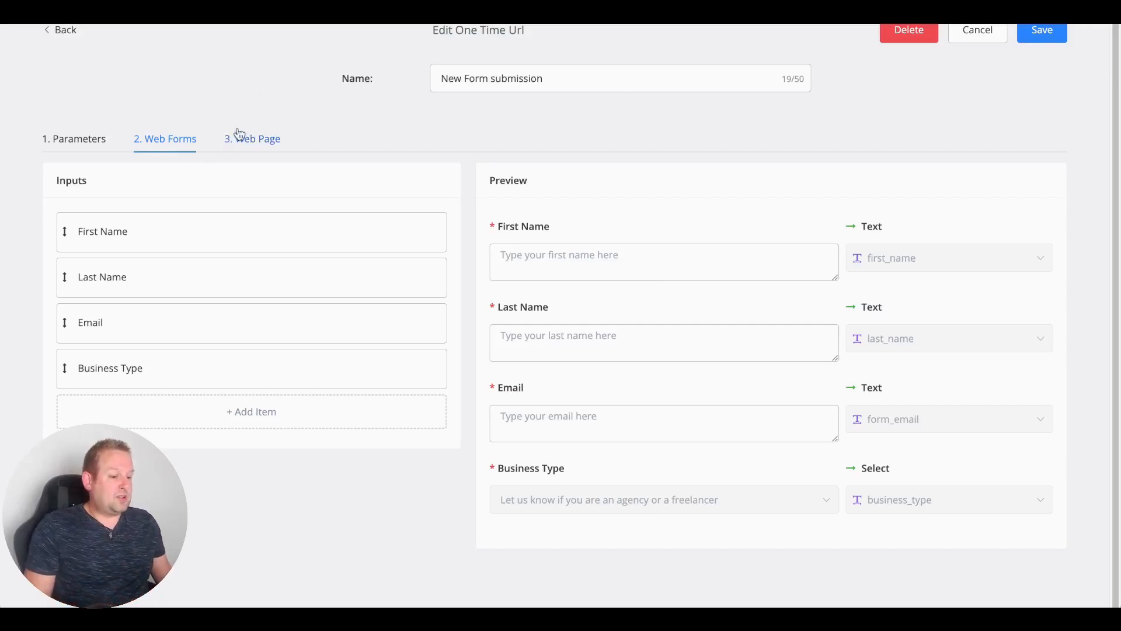
Step: Title the form's web page 'Thanks for submitting'
click(255, 152)
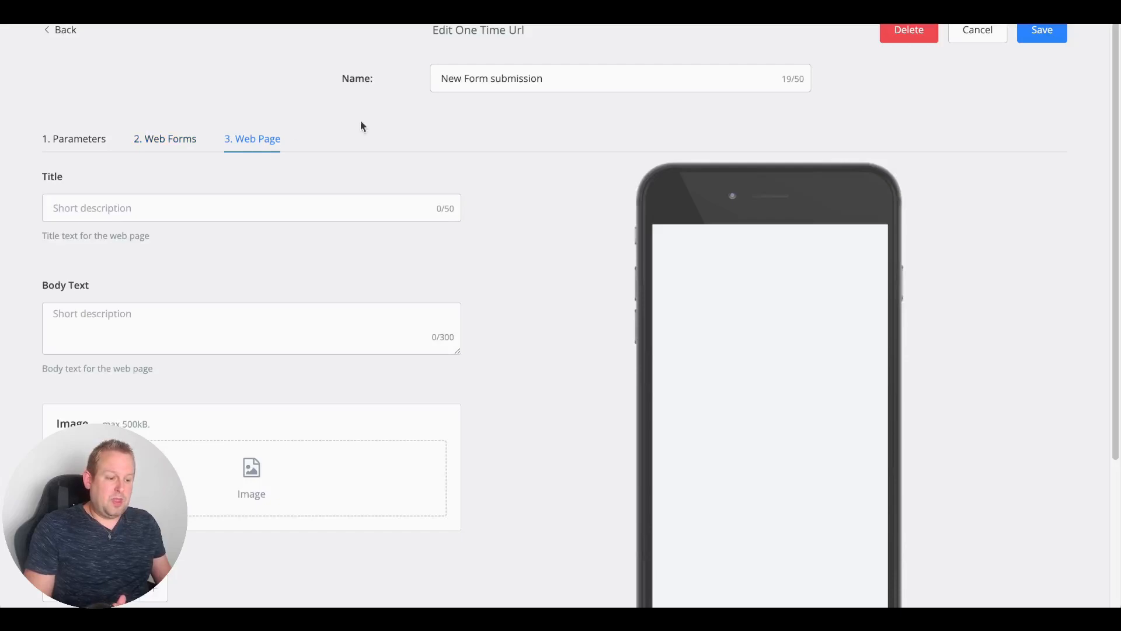
scroll(439, 202, down, 3)
scroll(439, 202, up, 3)
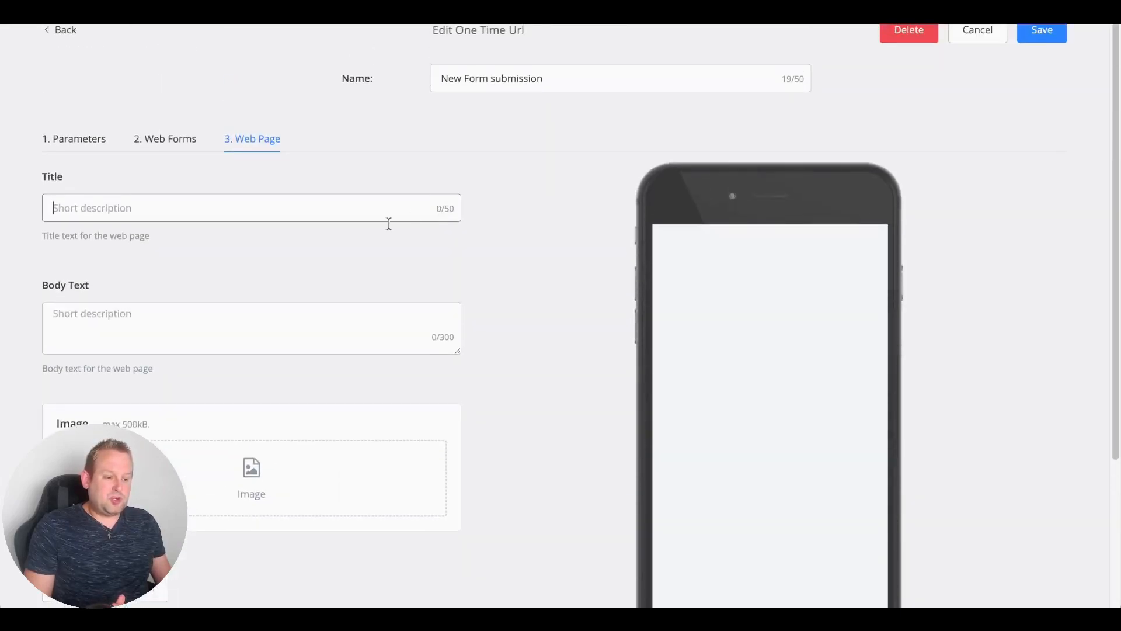
click(345, 204)
text(Ta)
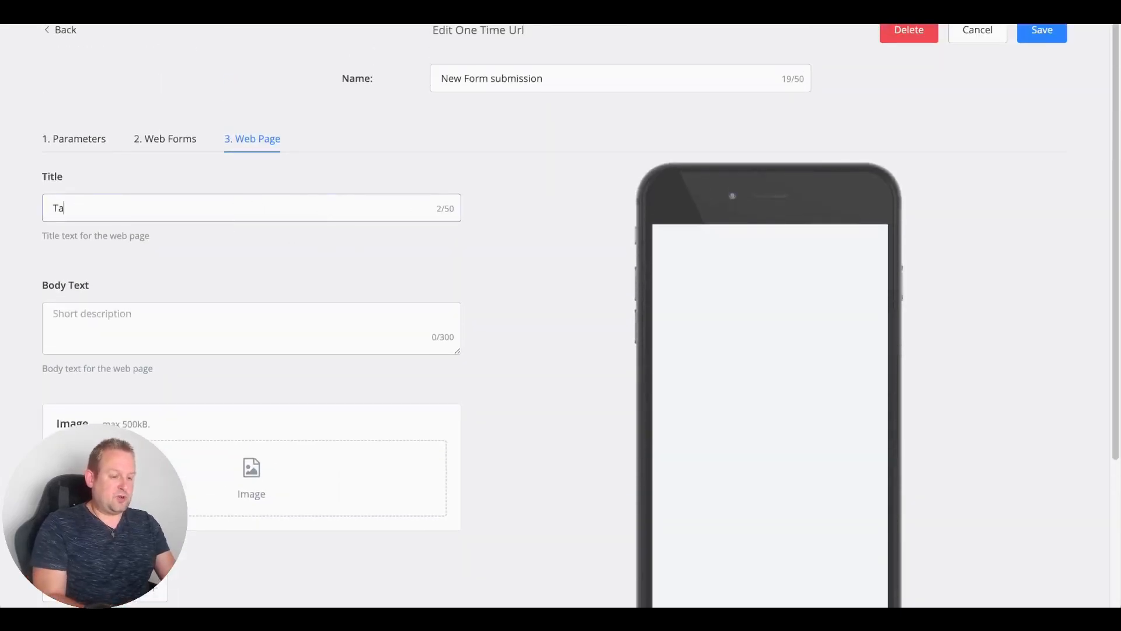
text(anks for submitting)
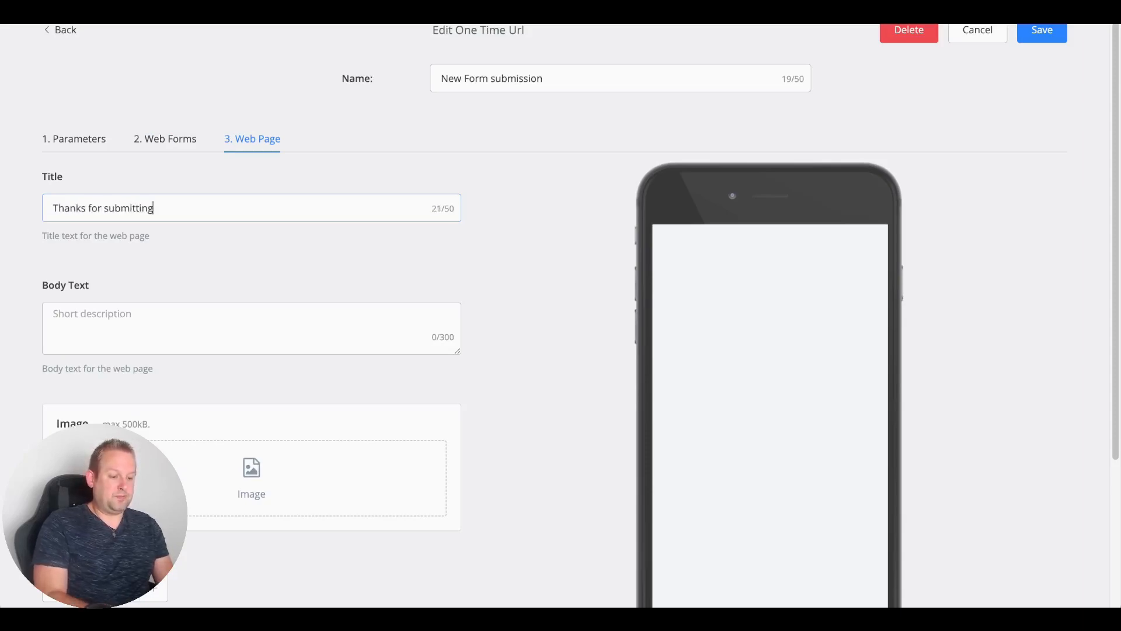
key(Tab)
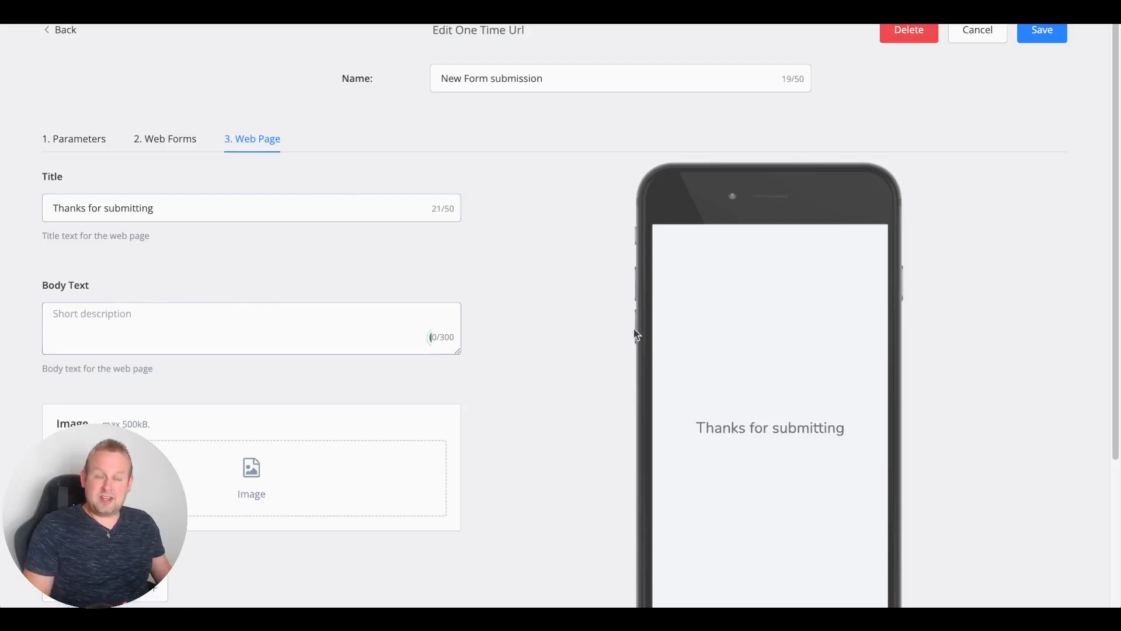
Step: Write the body text thanking users and telling them to return to the chat for the confirmation
scroll(844, 320, down, 2)
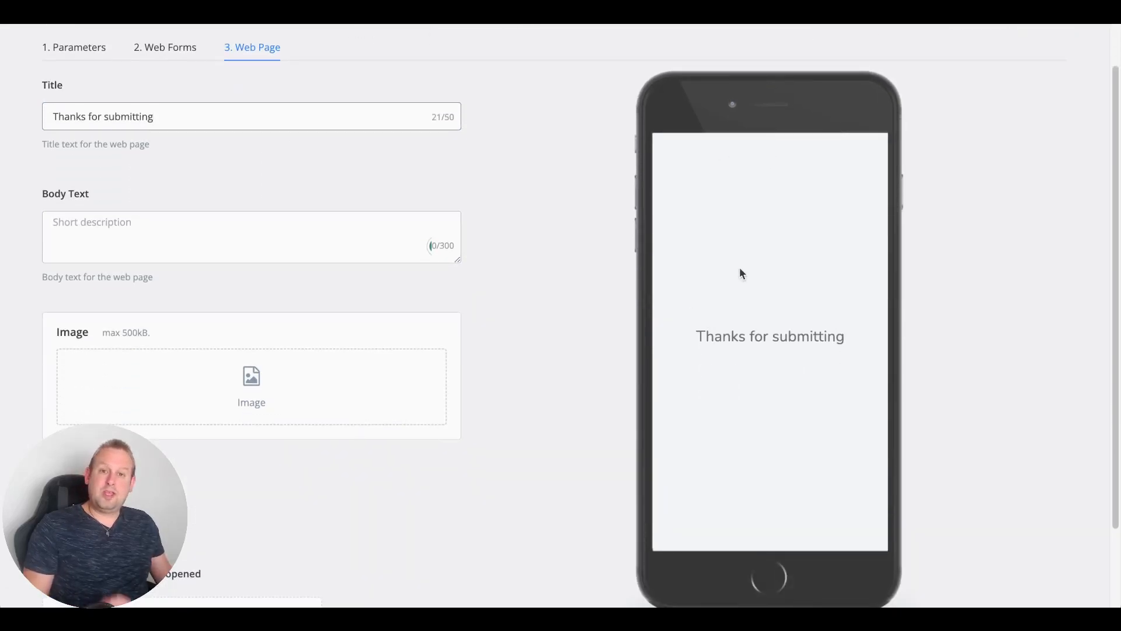
click(266, 236)
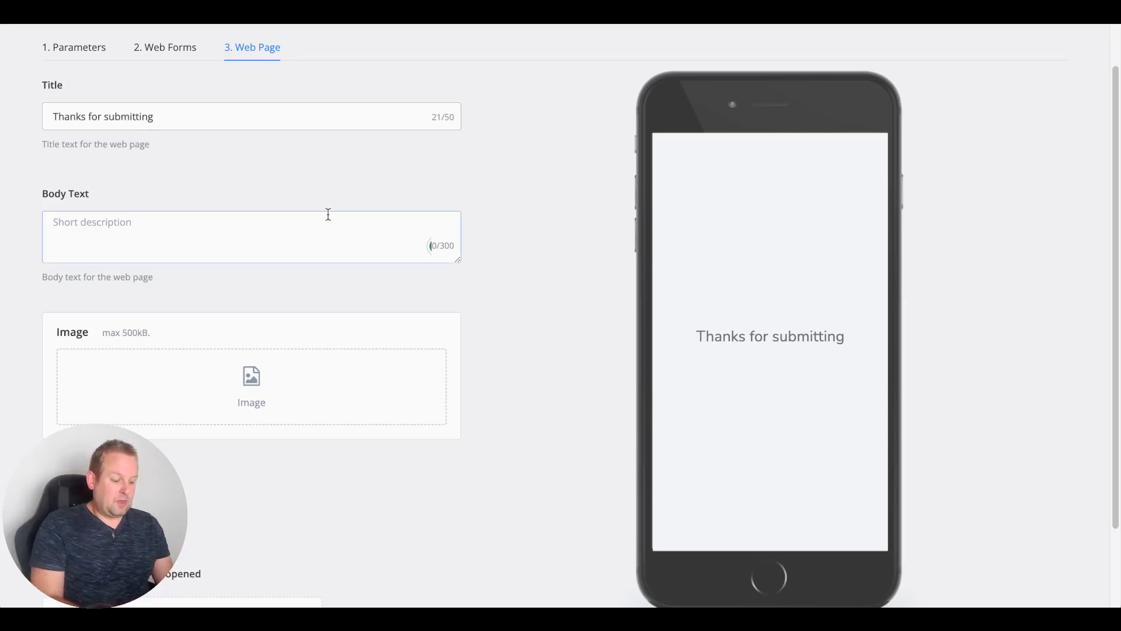
text(Thank you)
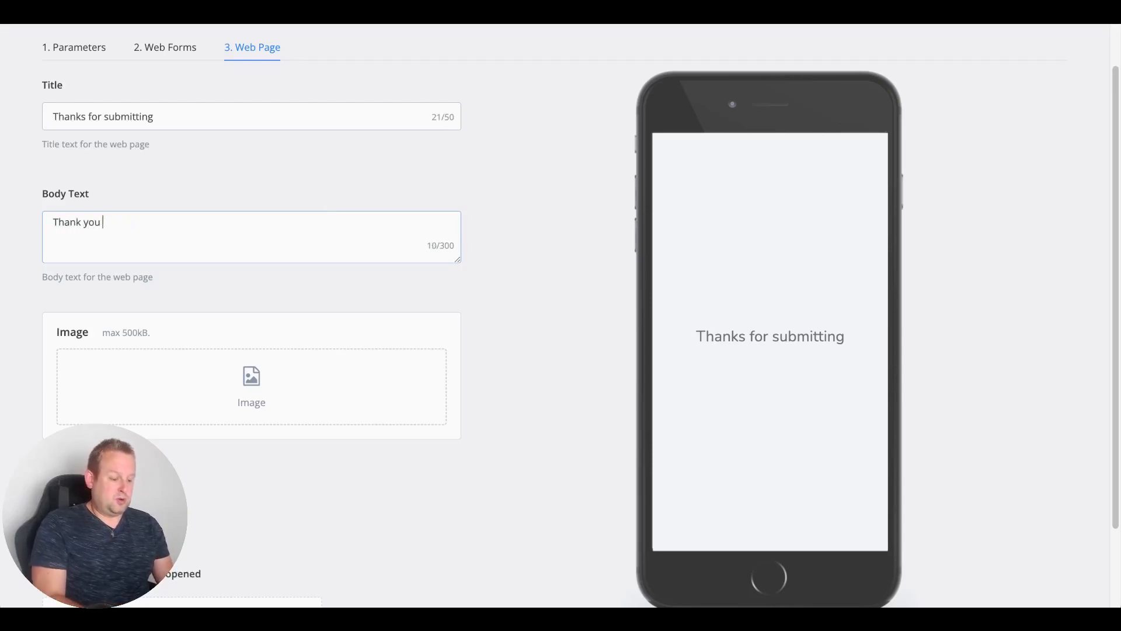
key(BackSpace)
key(BackSpace)
text(ng form. You can close this window and go directly towards our chat)
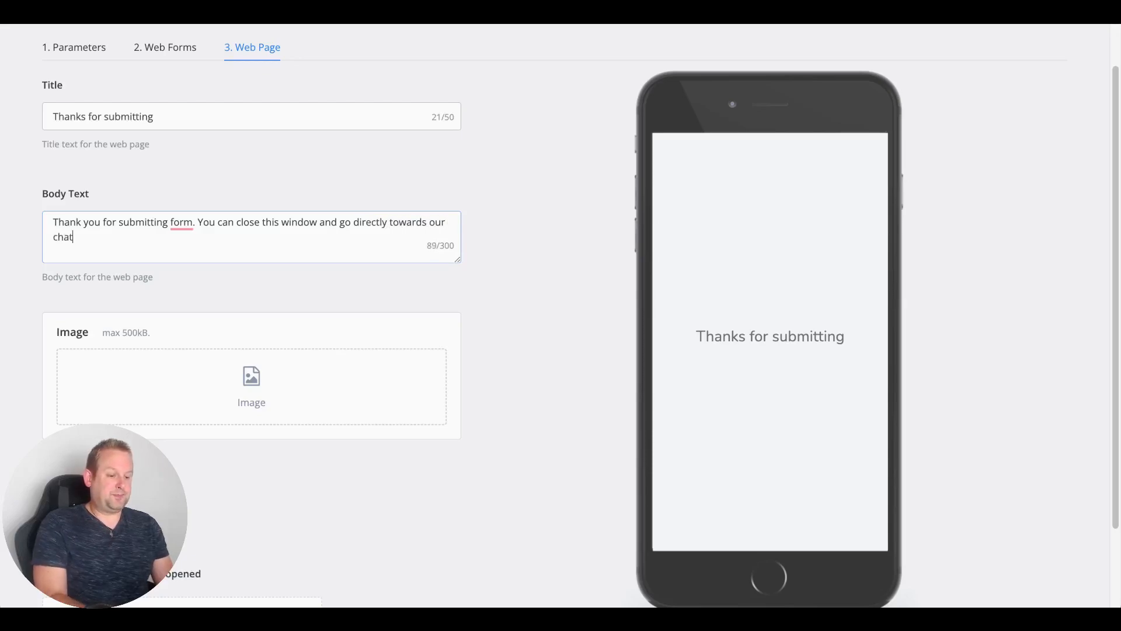
text(where h)
text(e just sent the confrimation)
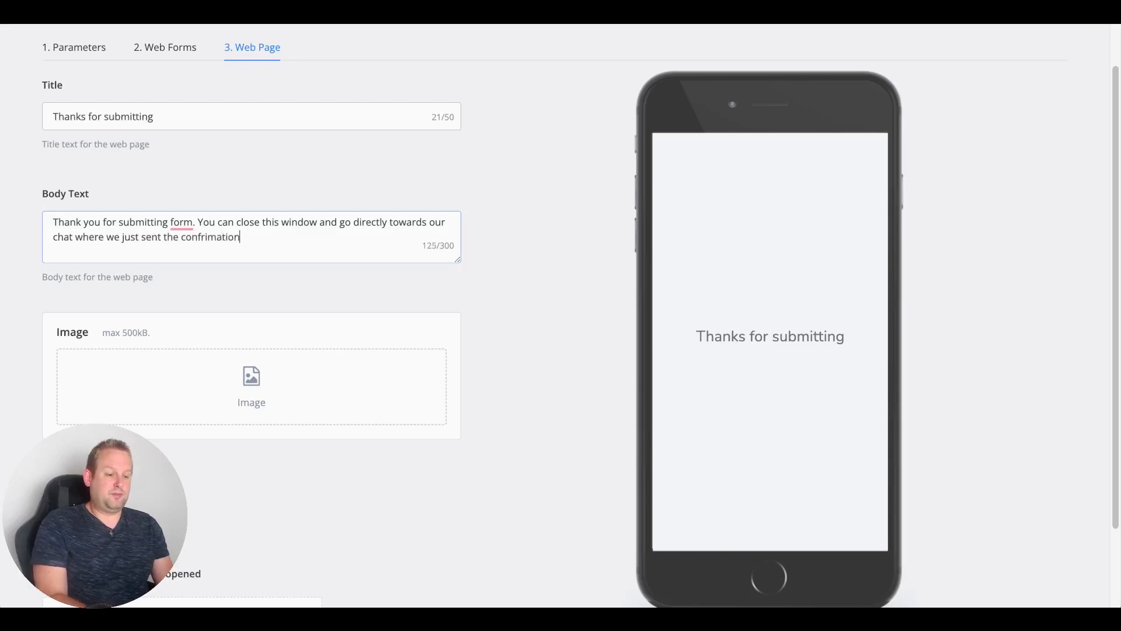
key(BackSpace)
key(BackSpace)
key(BackSpace)
key(BackSpace)
key(BackSpace)
key(BackSpace)
key(BackSpace)
key(BackSpace)
text(irmation)
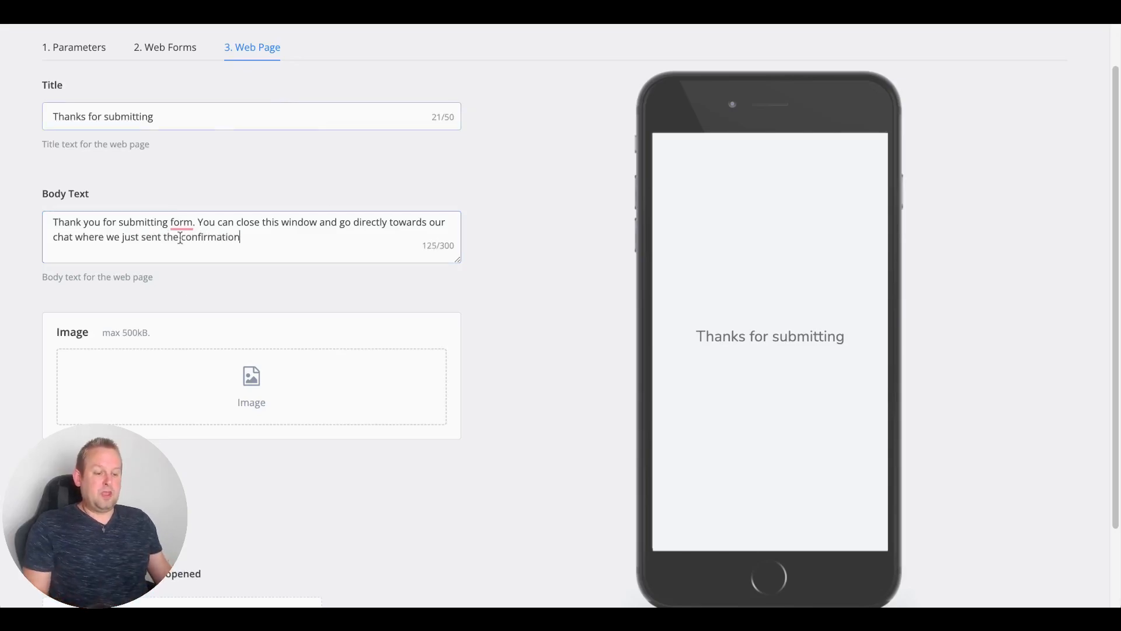
scroll(362, 387, down, 2)
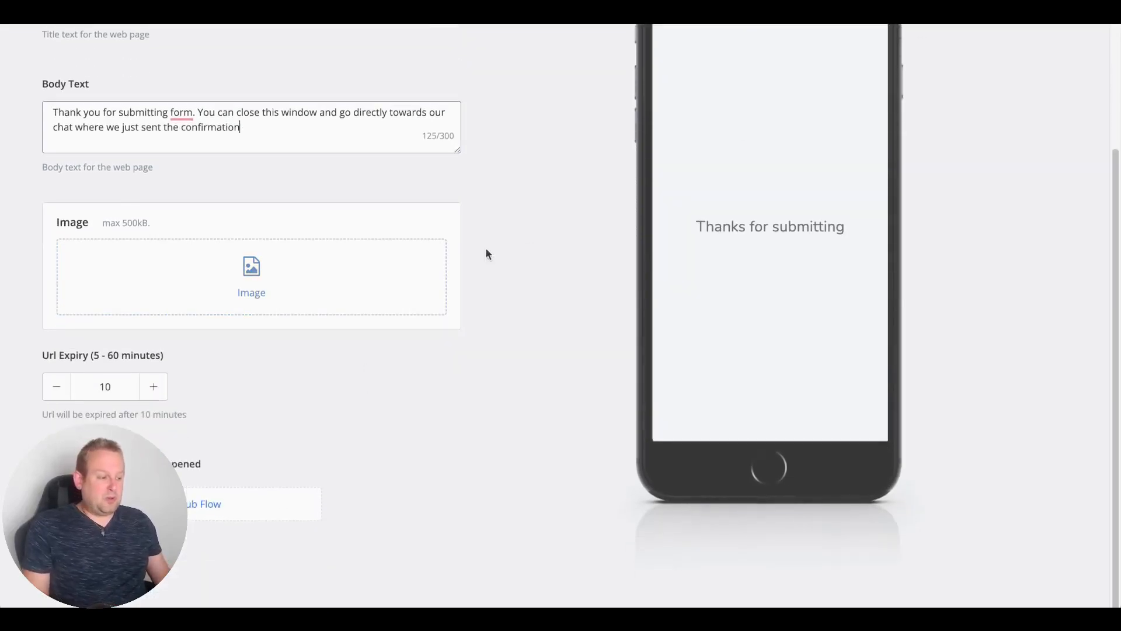
click(341, 169)
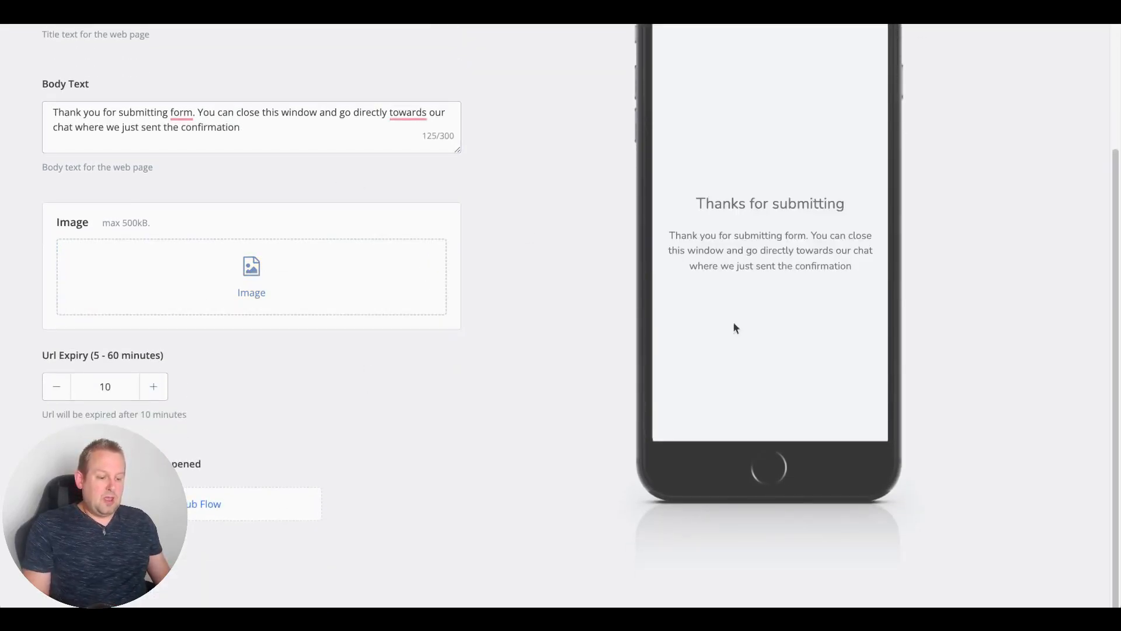
scroll(796, 283, up, 1)
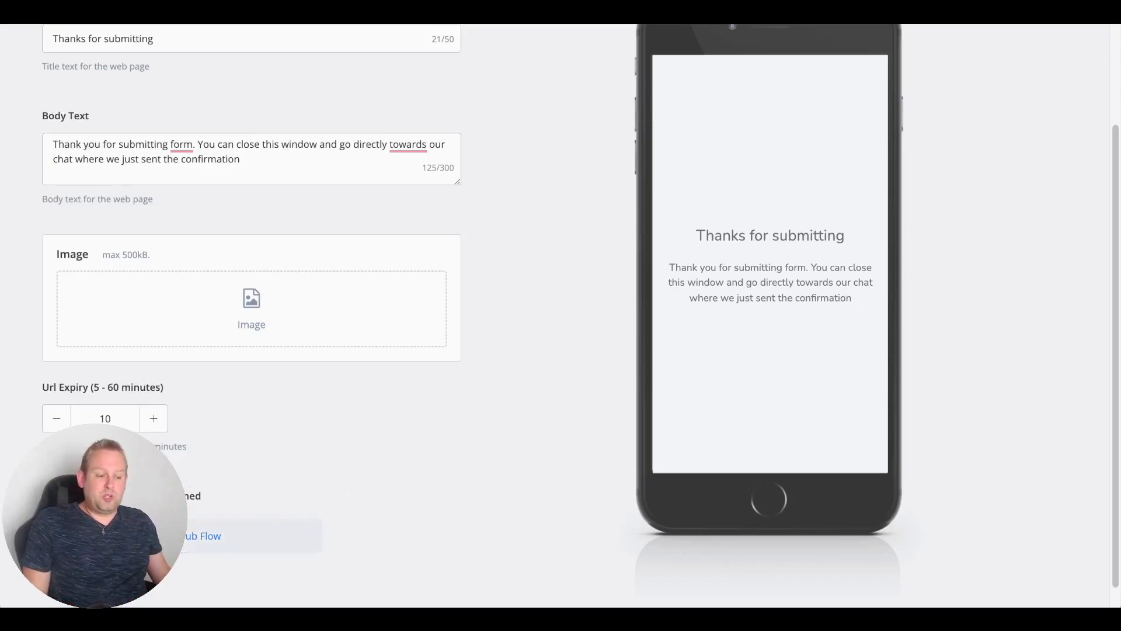
scroll(305, 370, up, 3)
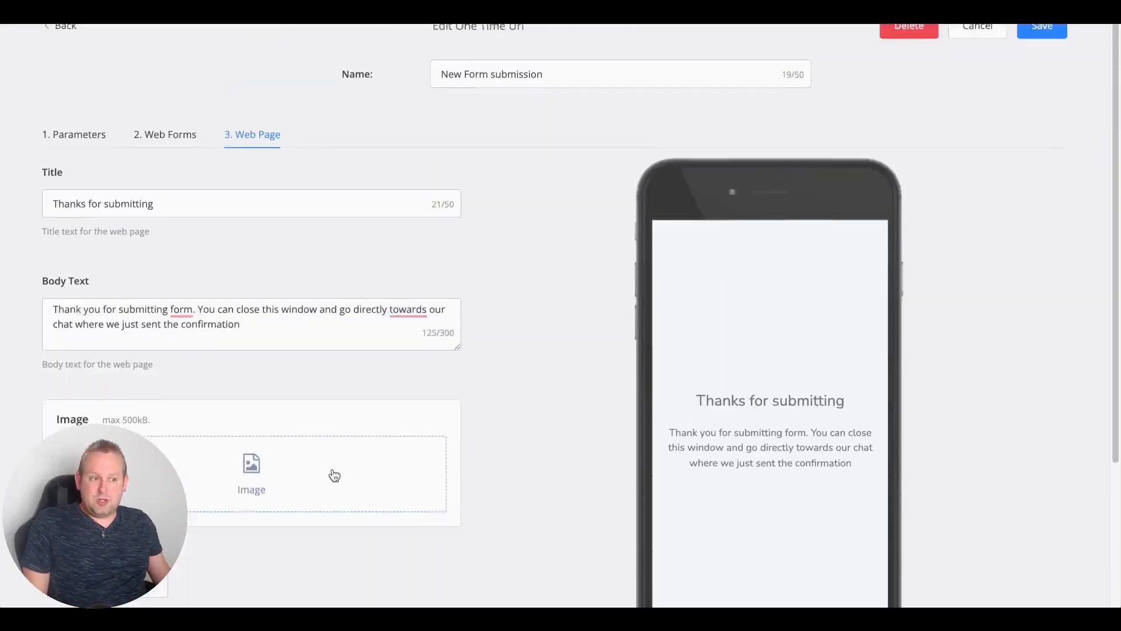
Step: Save the one-time URL and create a trigger named FormSubmitted titled 'Form Submitted'
click(1056, 30)
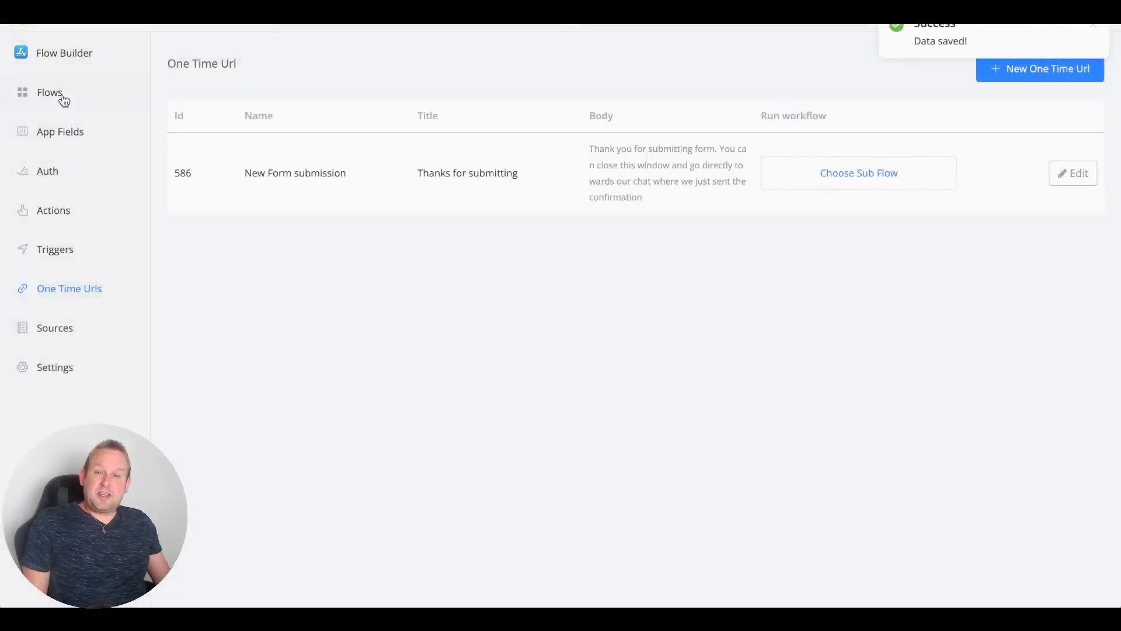
click(61, 255)
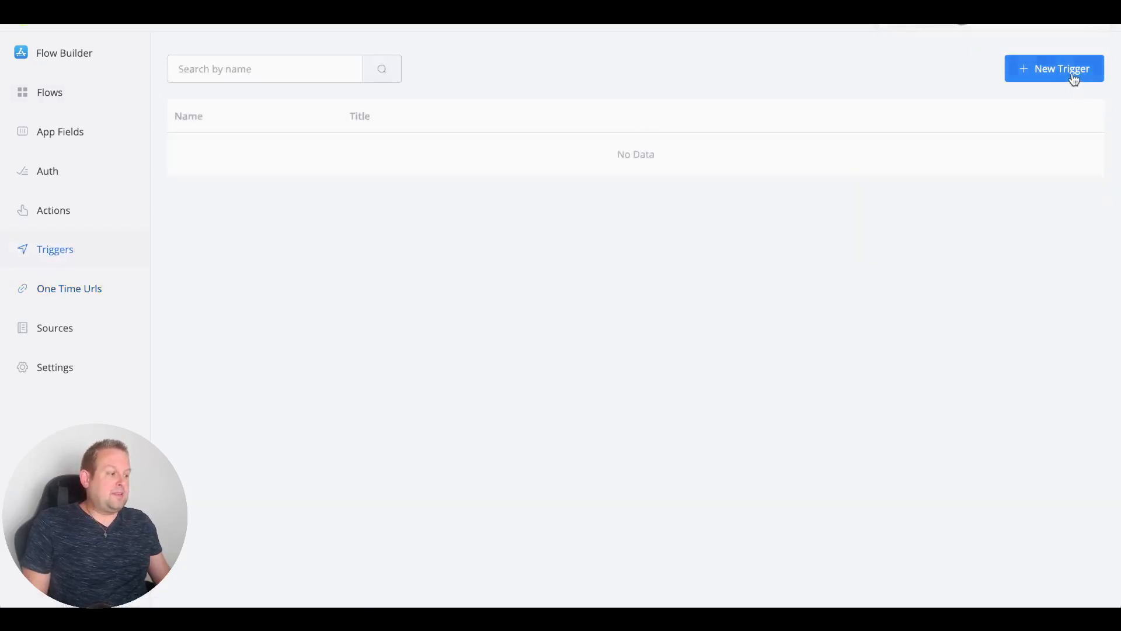
click(1073, 79)
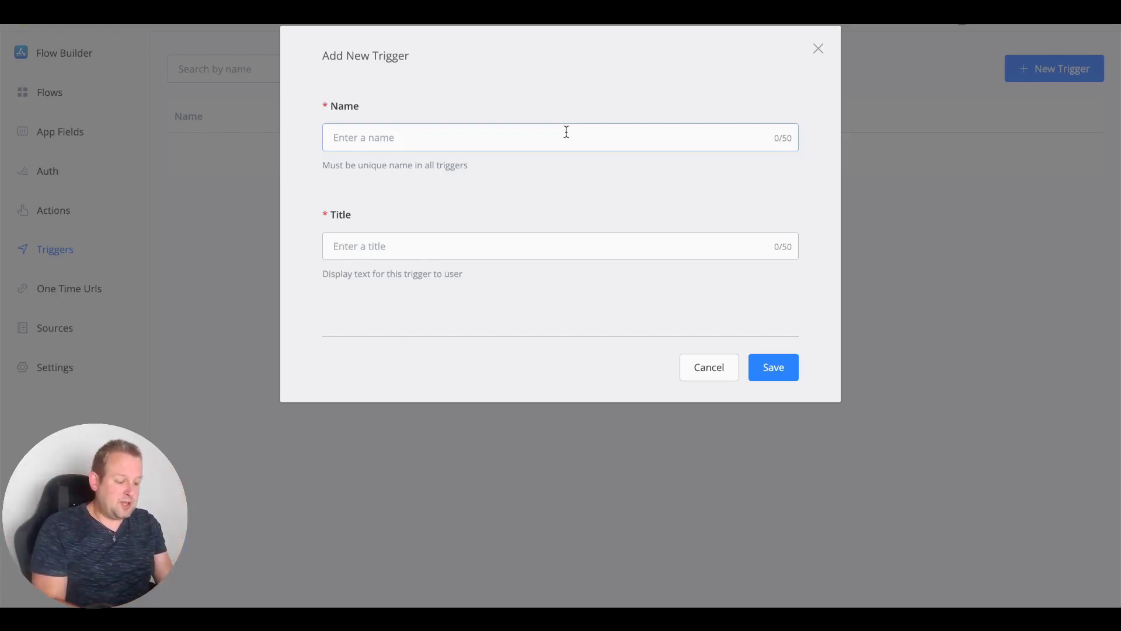
text(FormSu)
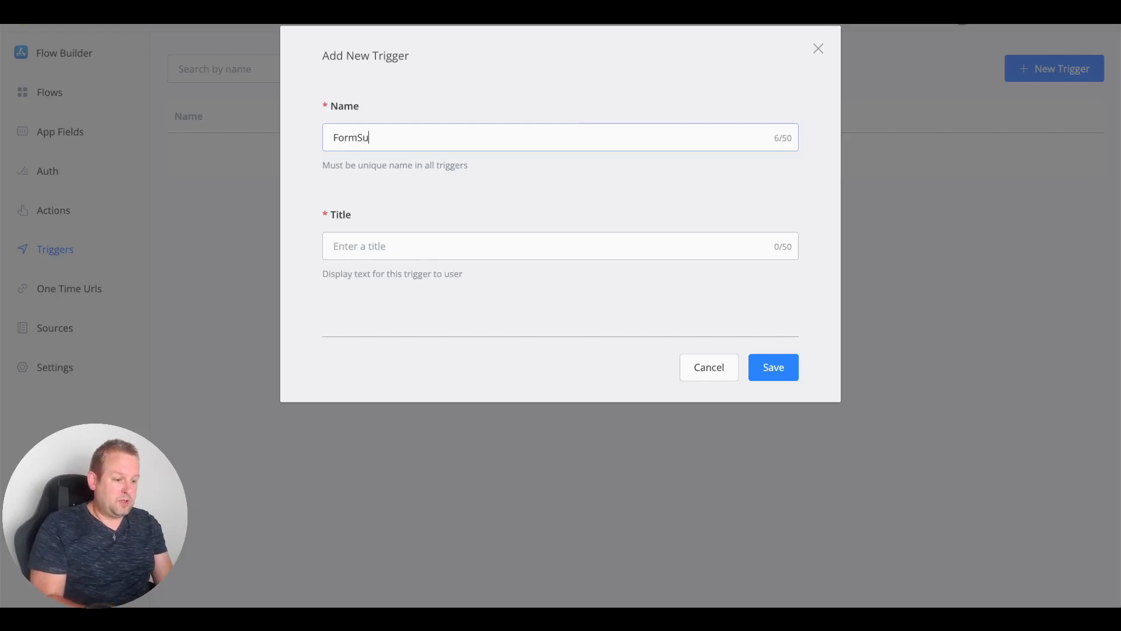
text(bmitted)
key(Tab)
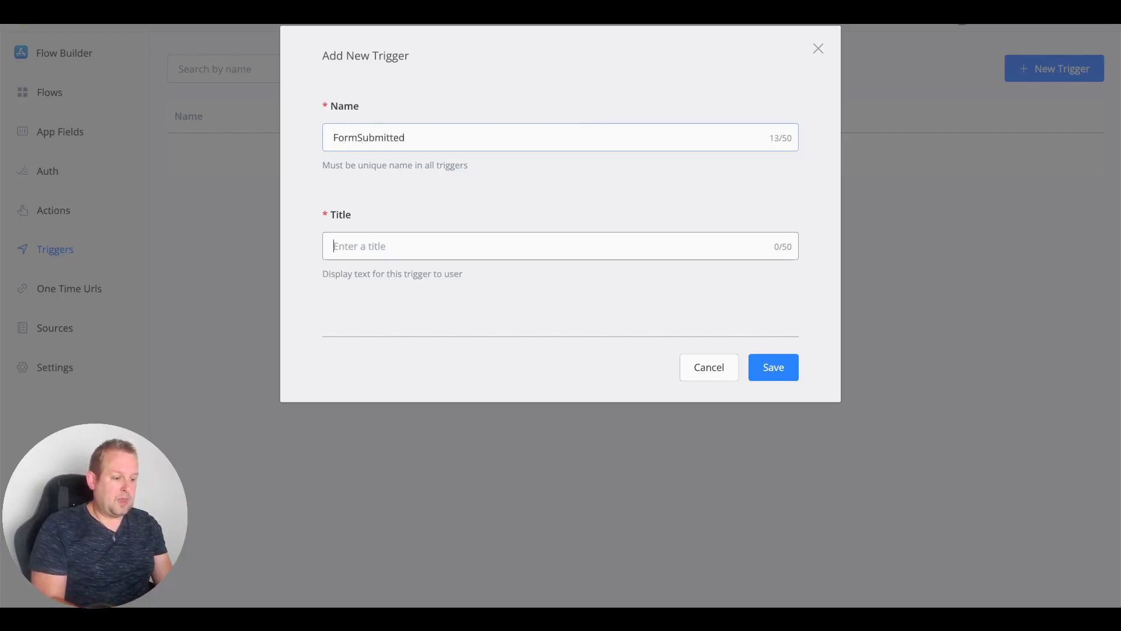
text(Form Submitted)
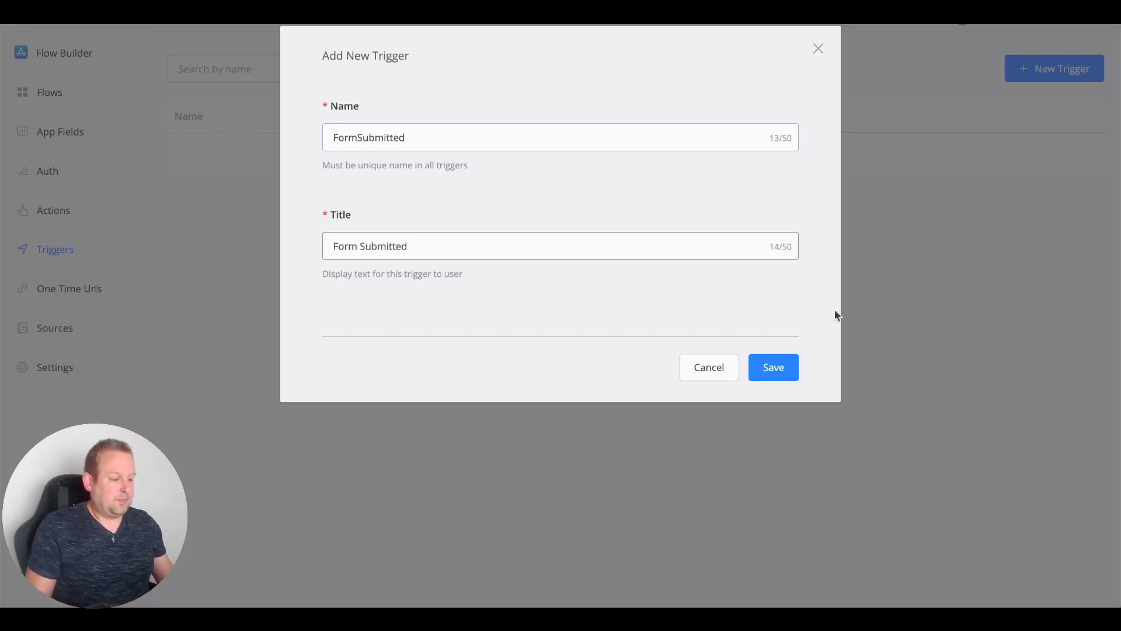
click(787, 359)
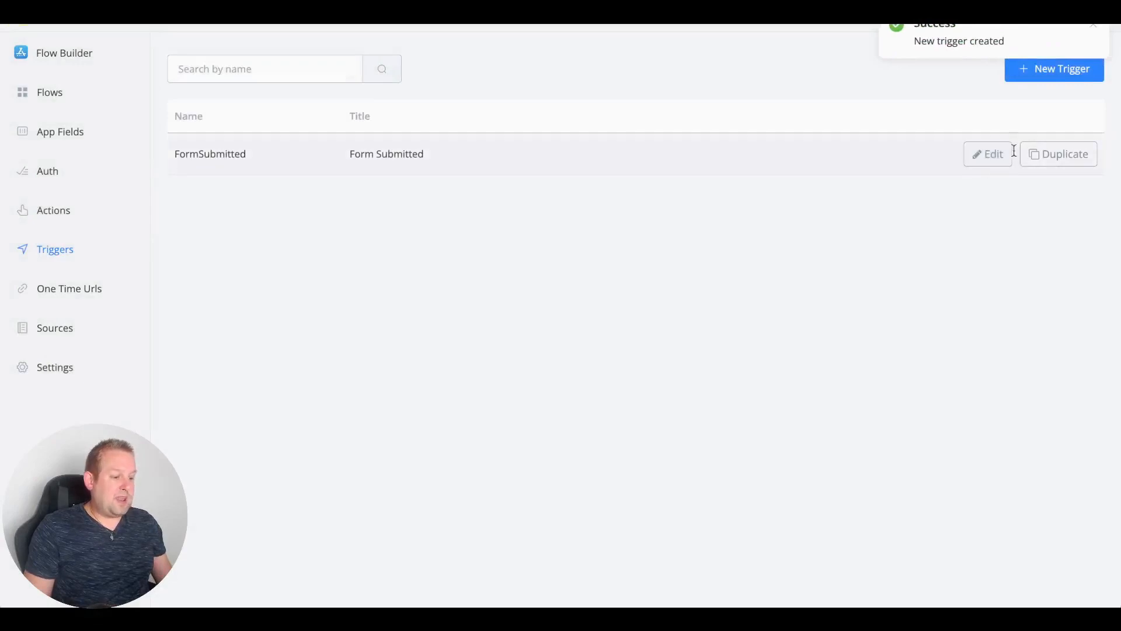
Step: Add a First Name context item to FormSubmitted, mapped to the first_name app field
click(988, 155)
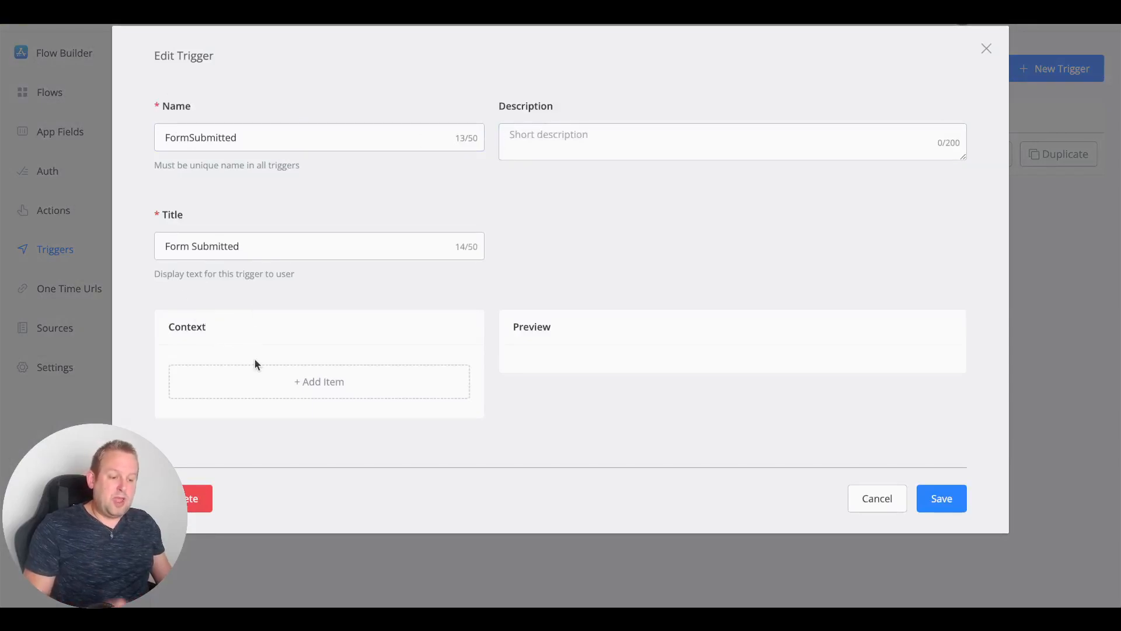
click(350, 383)
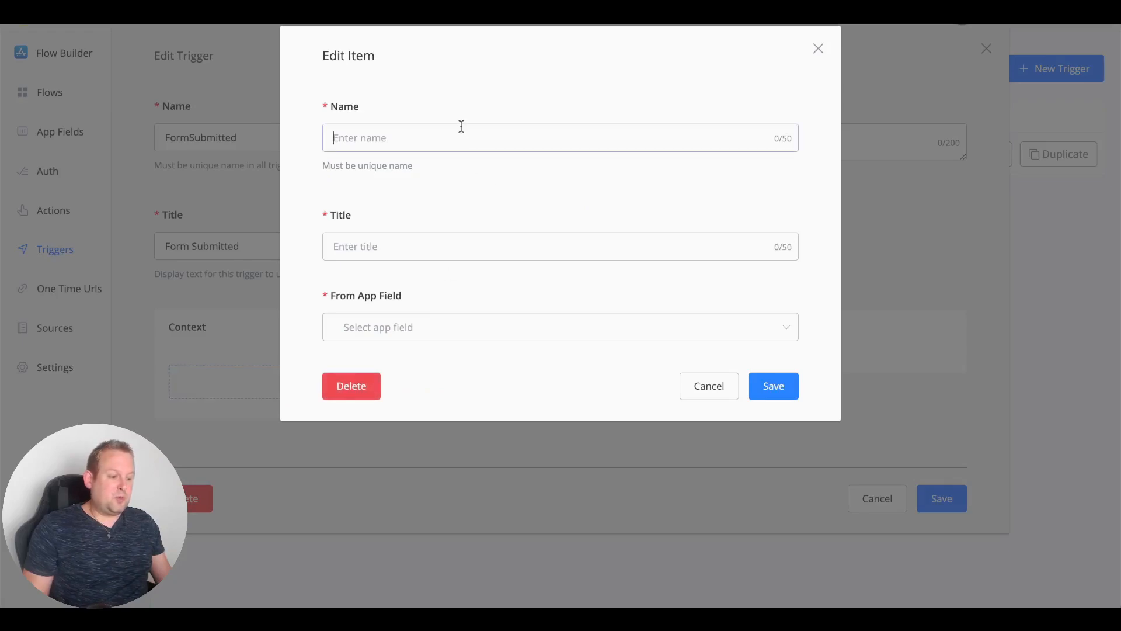
text(Firt)
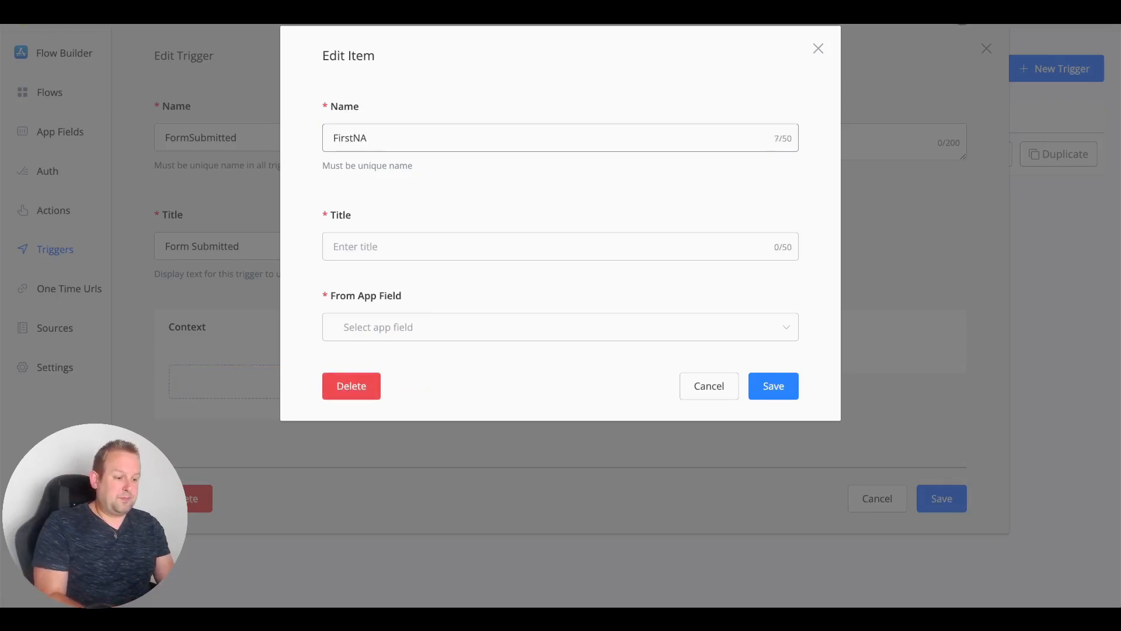
key(Tab)
text(Firs)
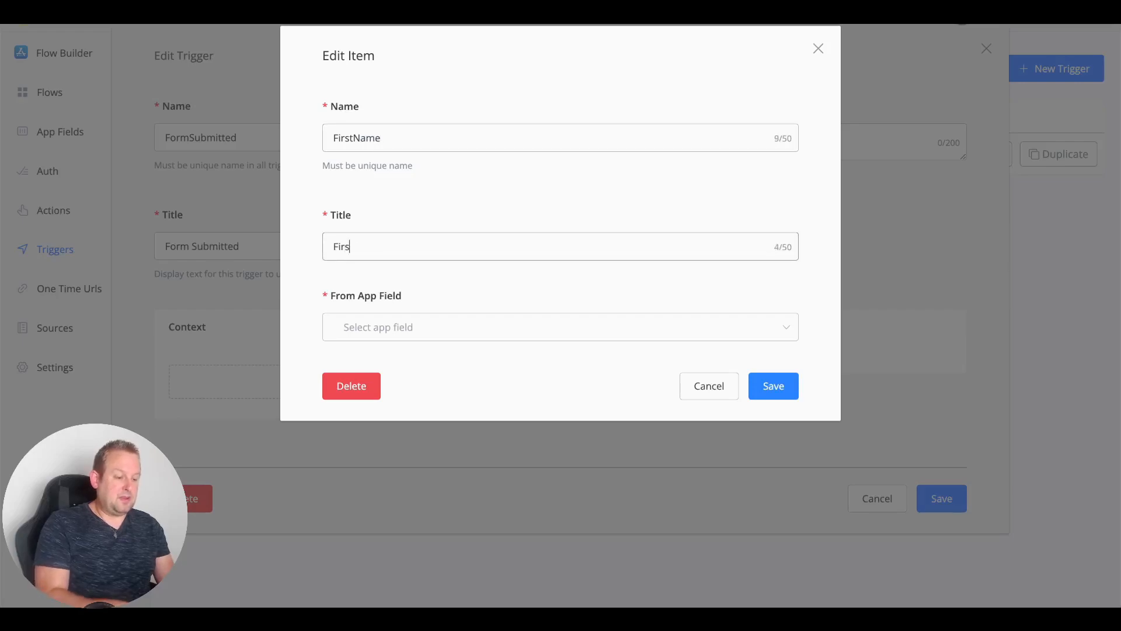
text(t Name)
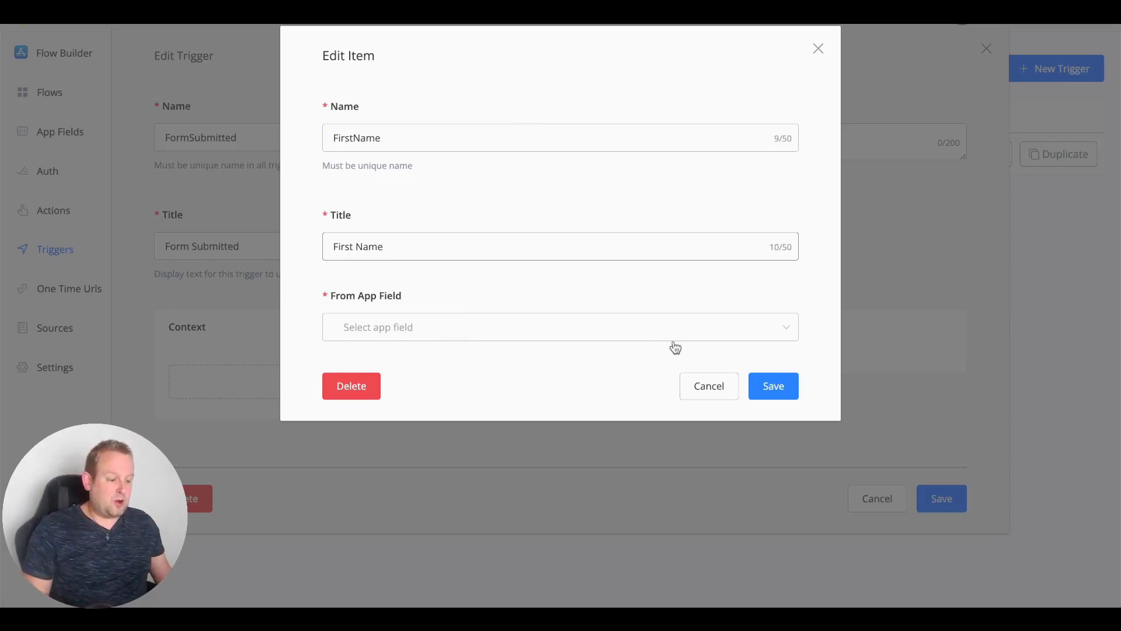
click(781, 328)
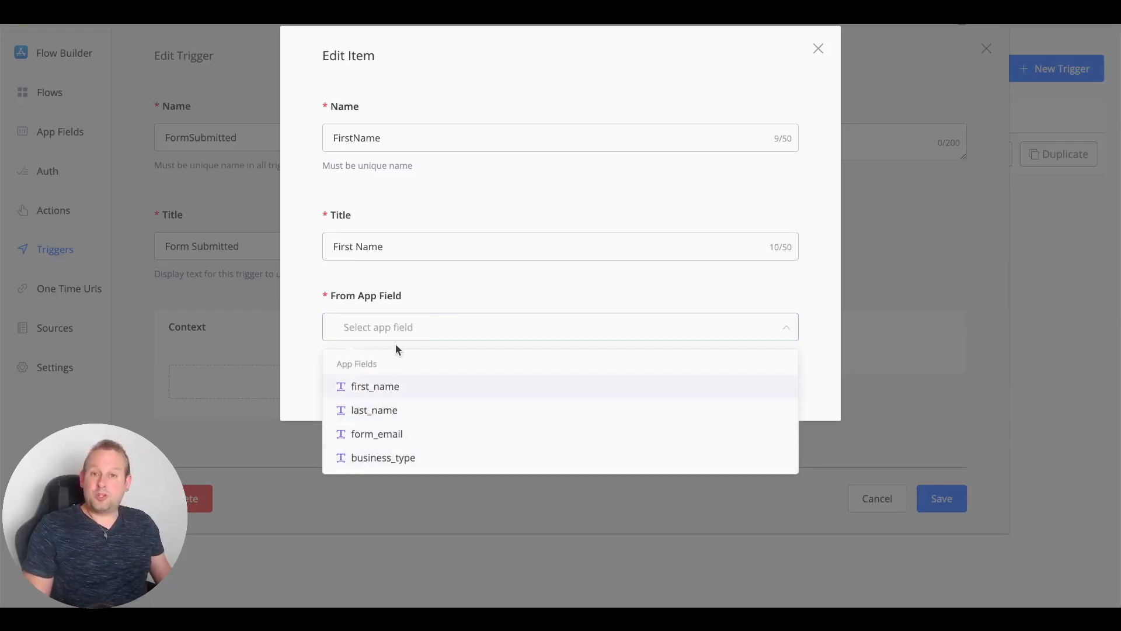
click(420, 387)
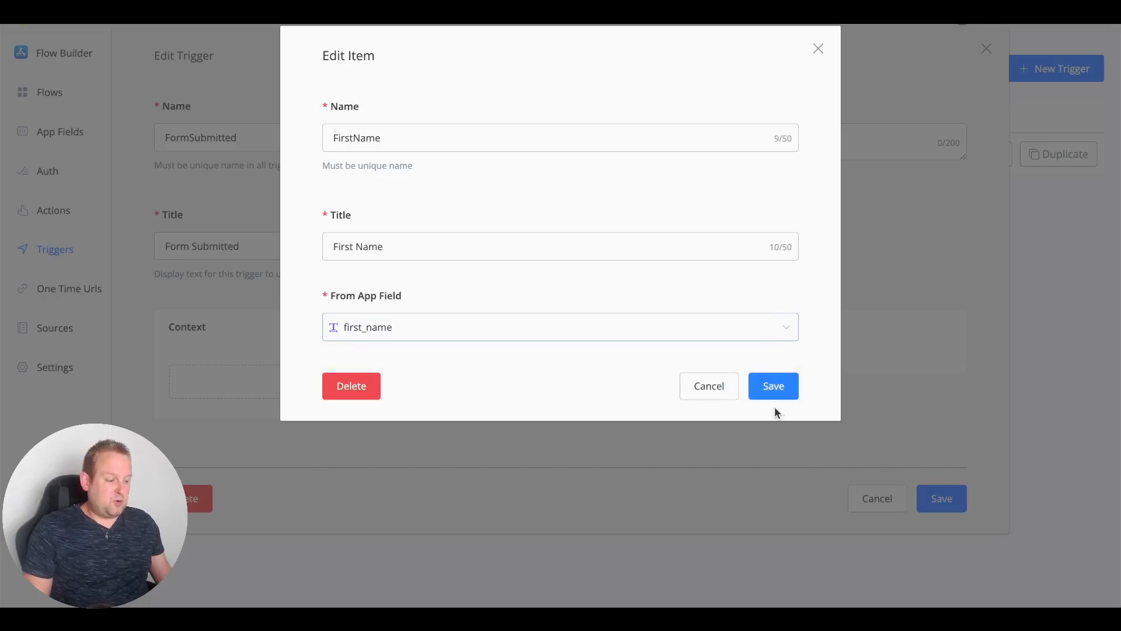
click(773, 392)
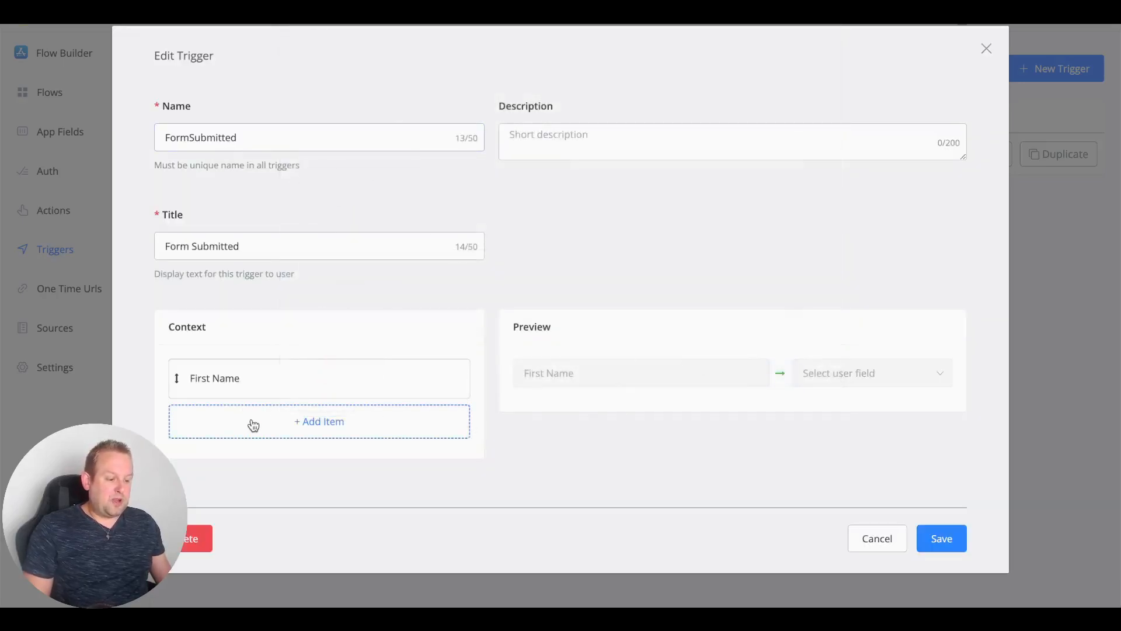
Step: Add Last Name, Email and Business Type context items, mapping Business Type to business_type
click(253, 425)
text(LastN)
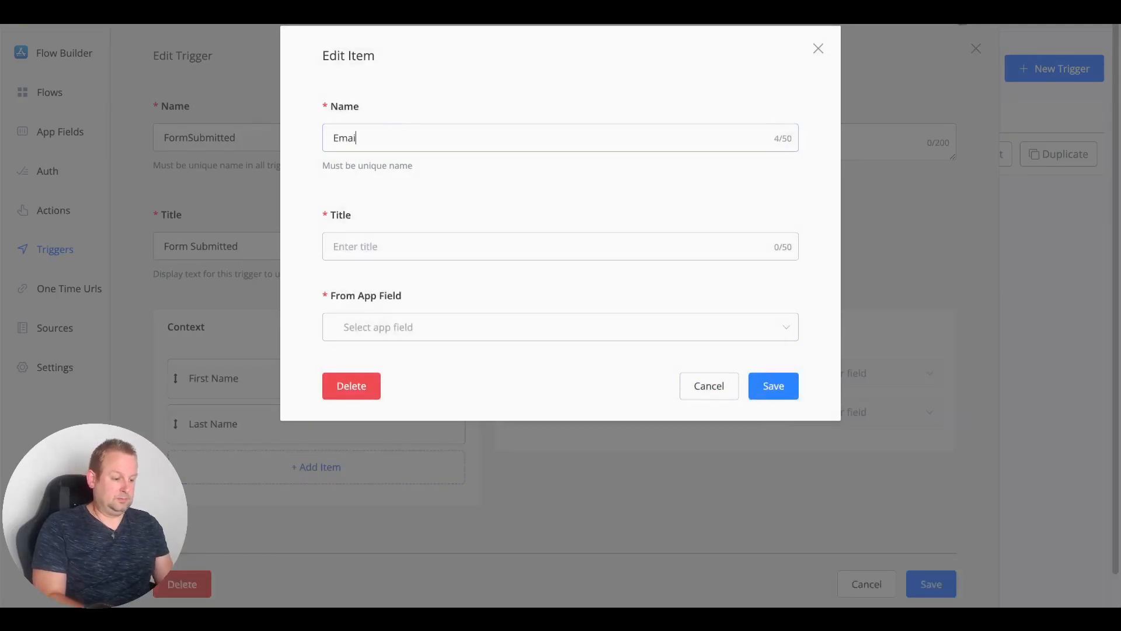
click(525, 246)
text(Email)
click(526, 327)
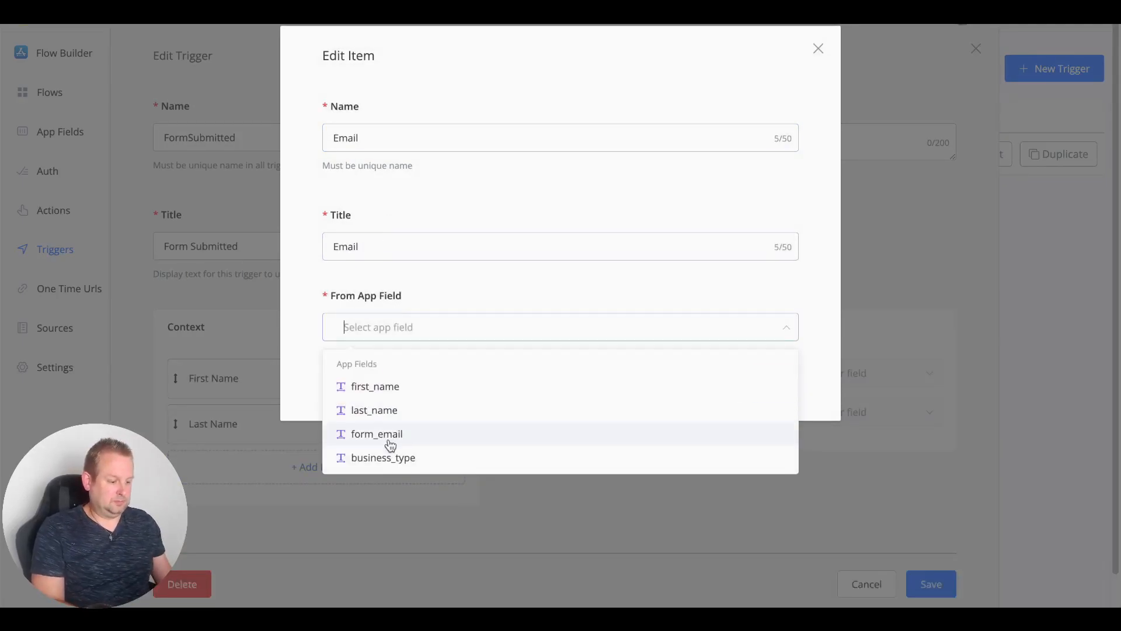
text(BusinessType)
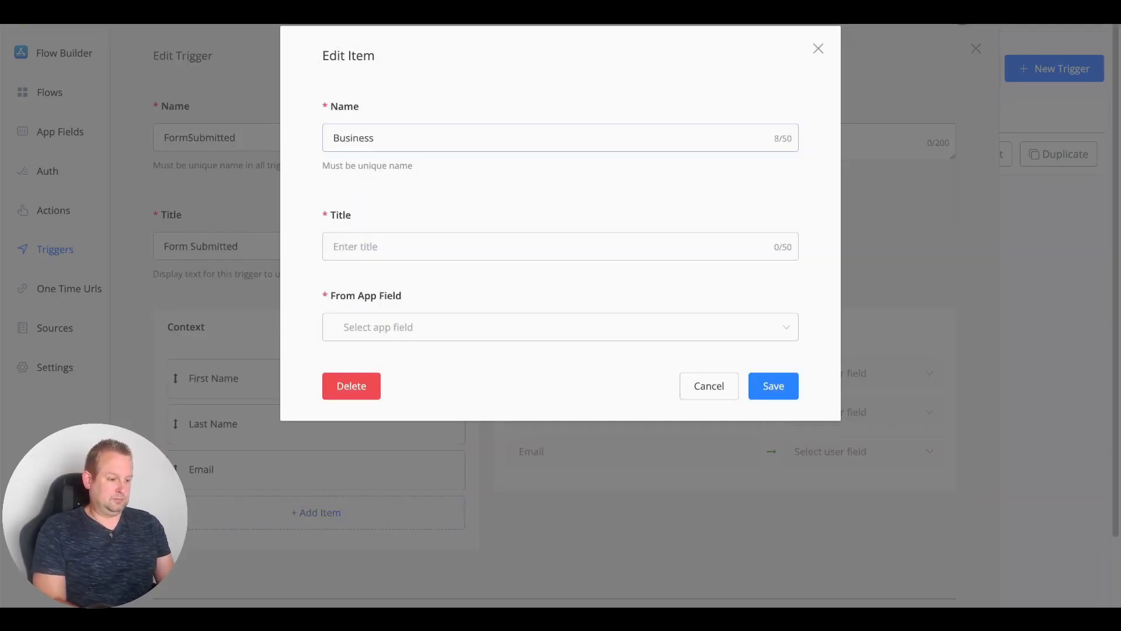
click(525, 246)
text(Business Type)
click(525, 327)
click(383, 457)
click(759, 387)
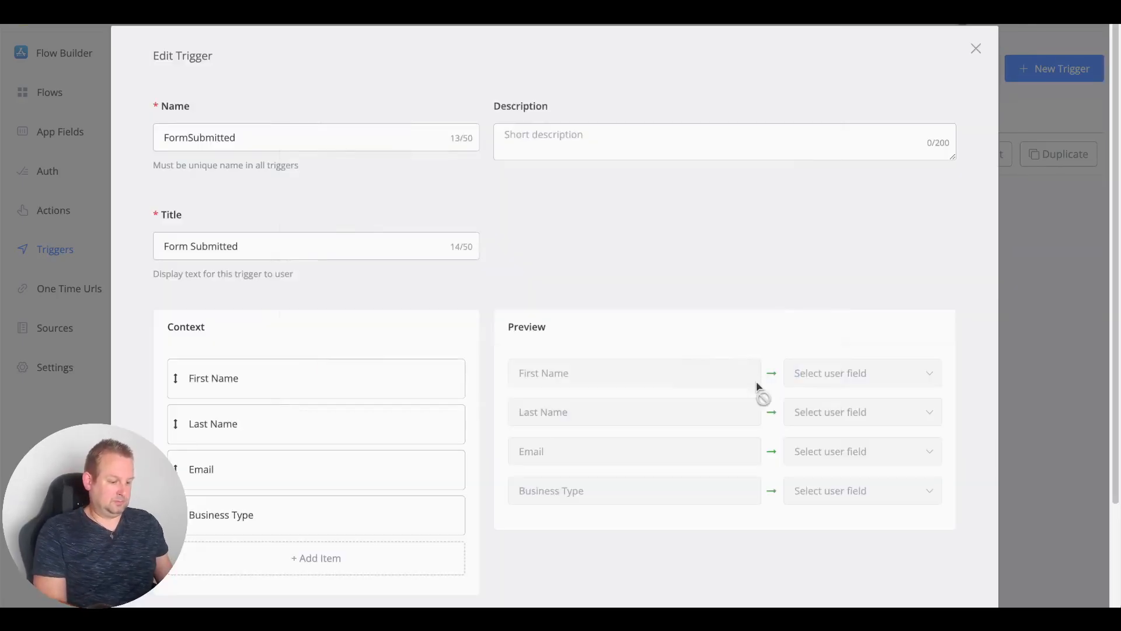
scroll(614, 165, down, 1)
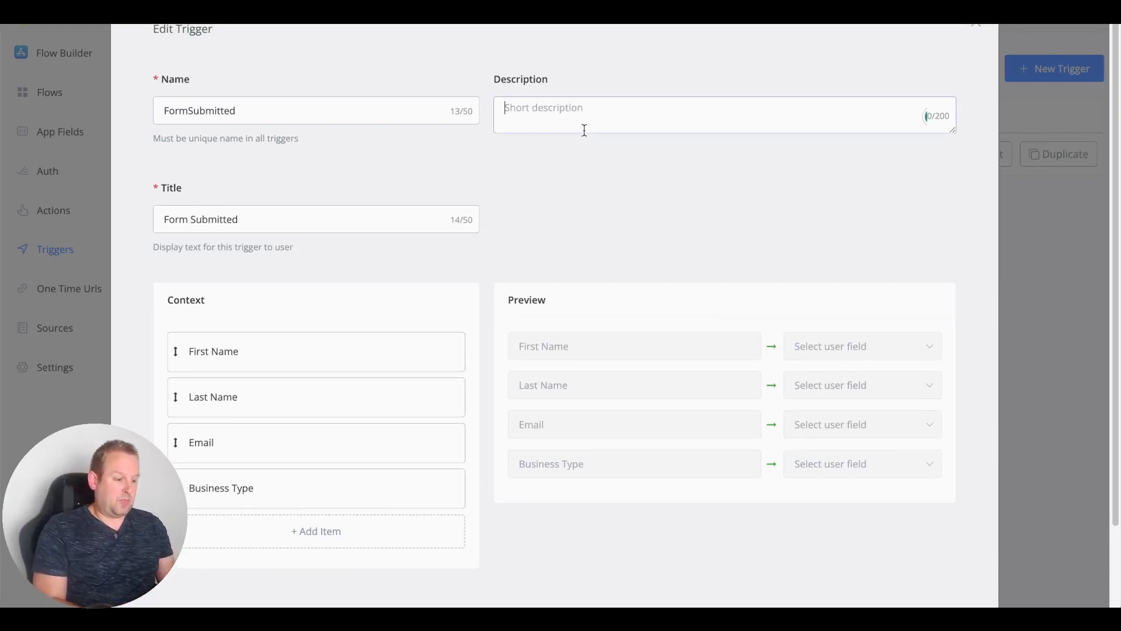
Step: Give FormSubmitted the description 'Map the user submitted form details into custom fields' and save it
text(User)
key(BackSpace)
key(BackSpace)
key(BackSpace)
key(BackSpace)
key(BackSpace)
text(Map the user s)
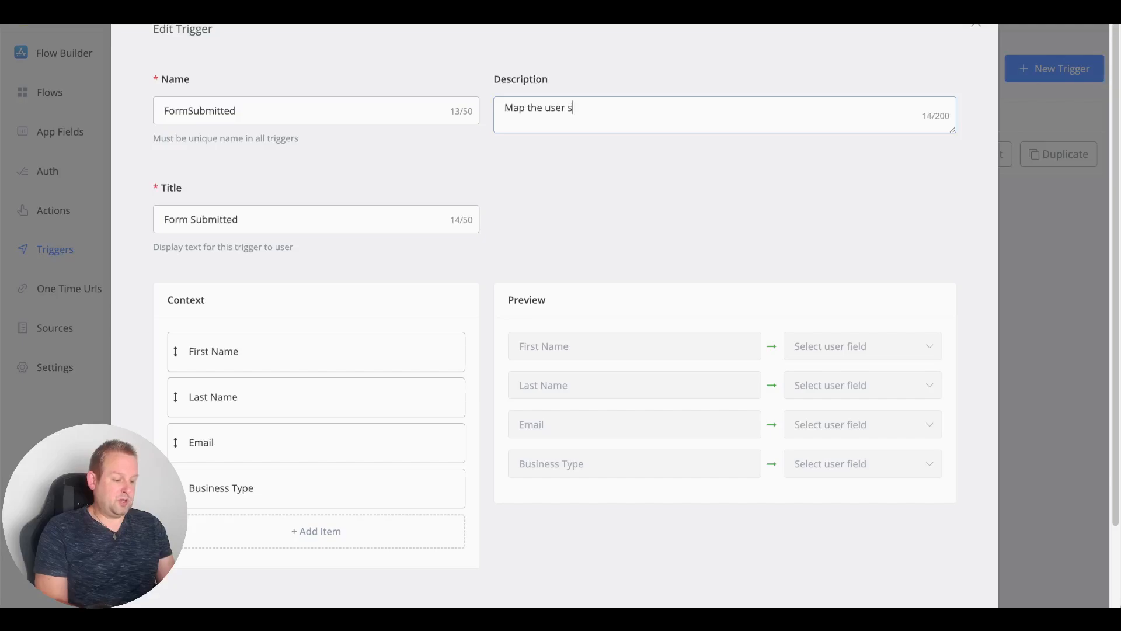
text(ubmitted form e)
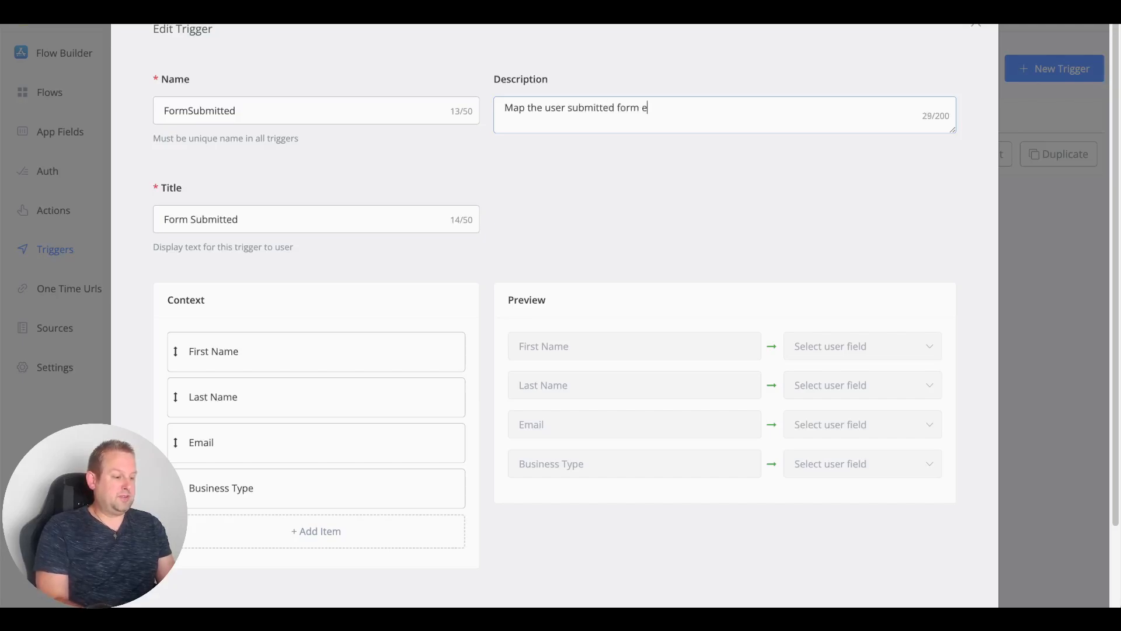
key(BackSpace)
text(details in)
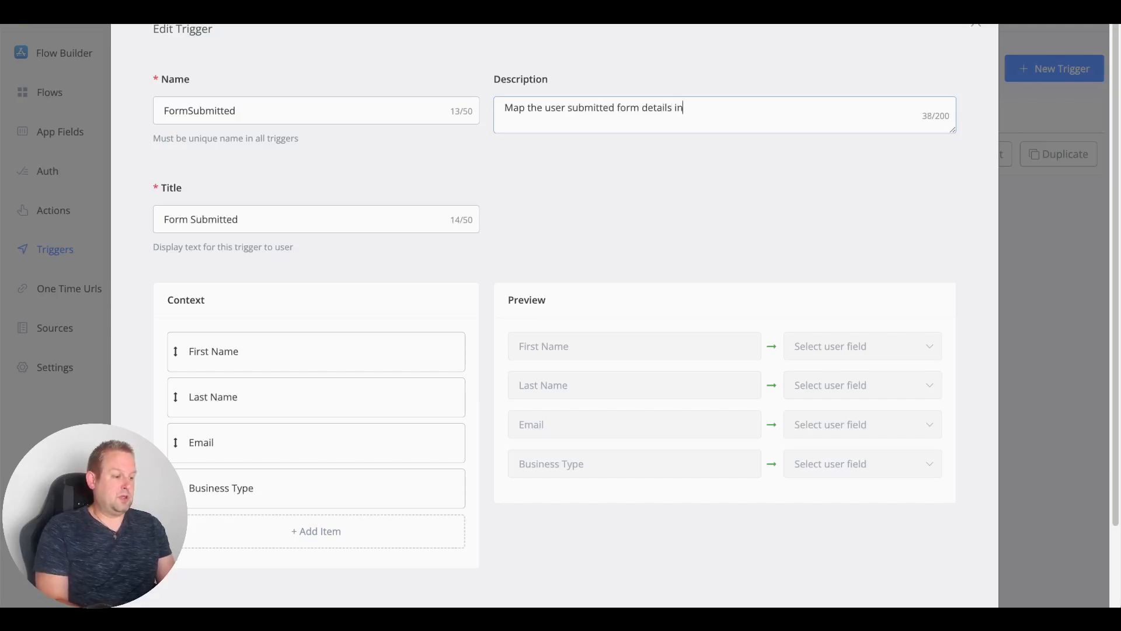
text(to custom fei)
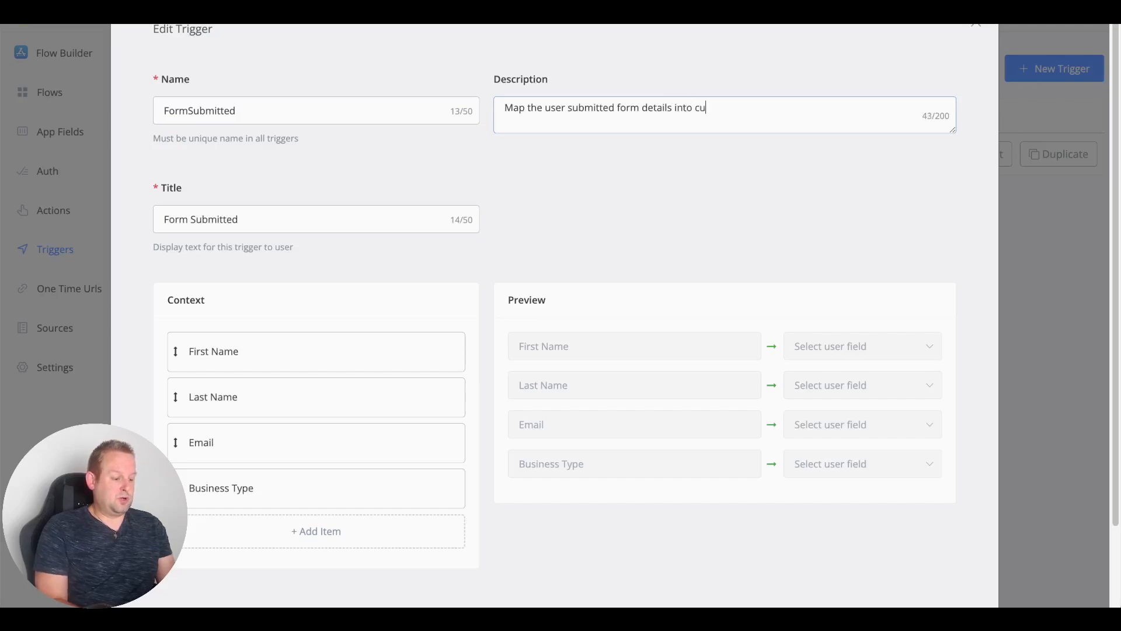
key(BackSpace)
key(BackSpace)
text(ields)
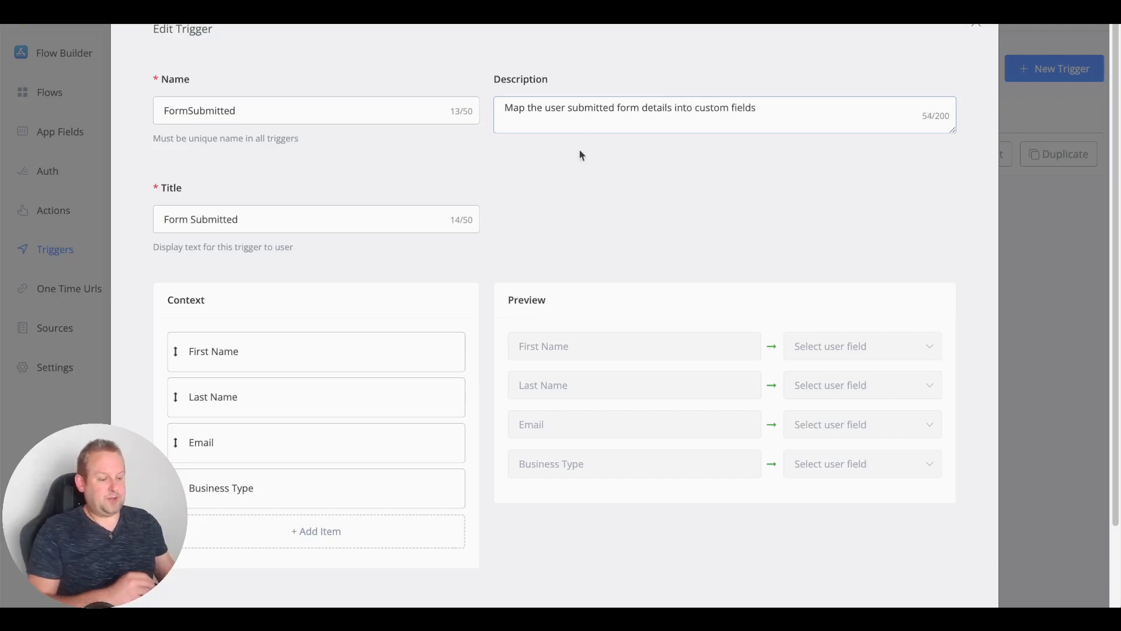
scroll(546, 250, down, 2)
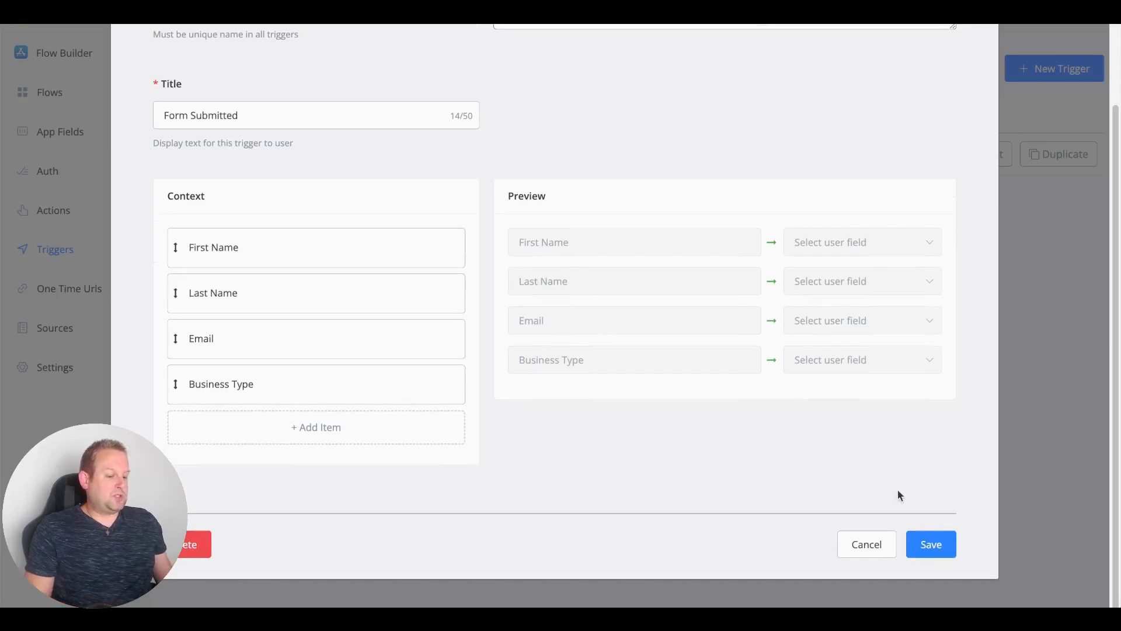
click(945, 546)
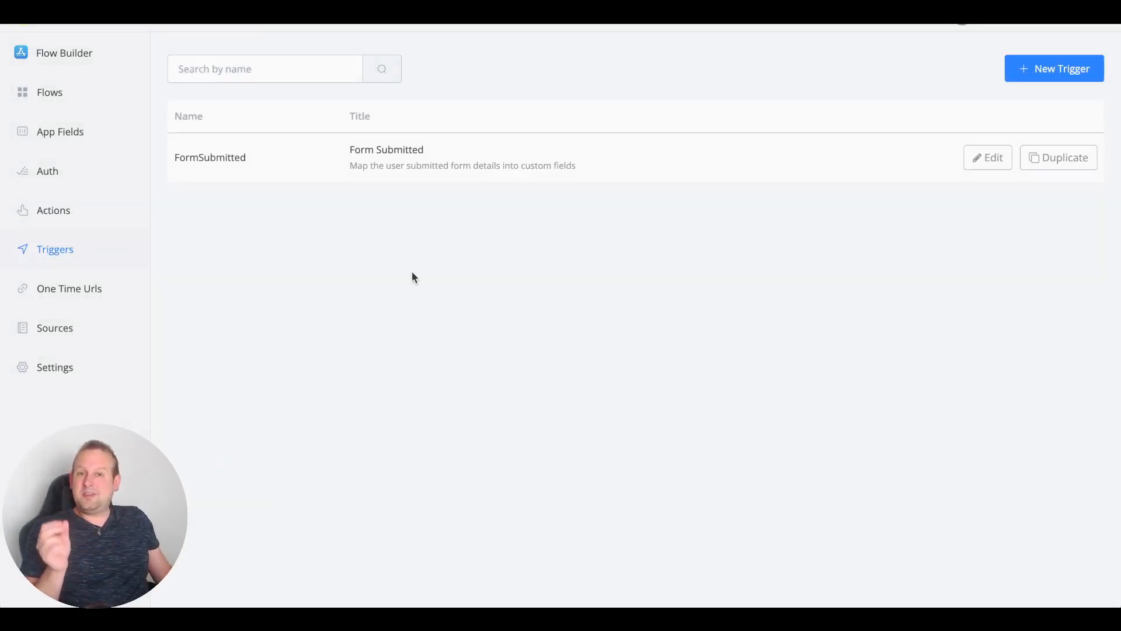
Step: Create an action named CreateNewForm with the title 'Create New Form'
click(56, 218)
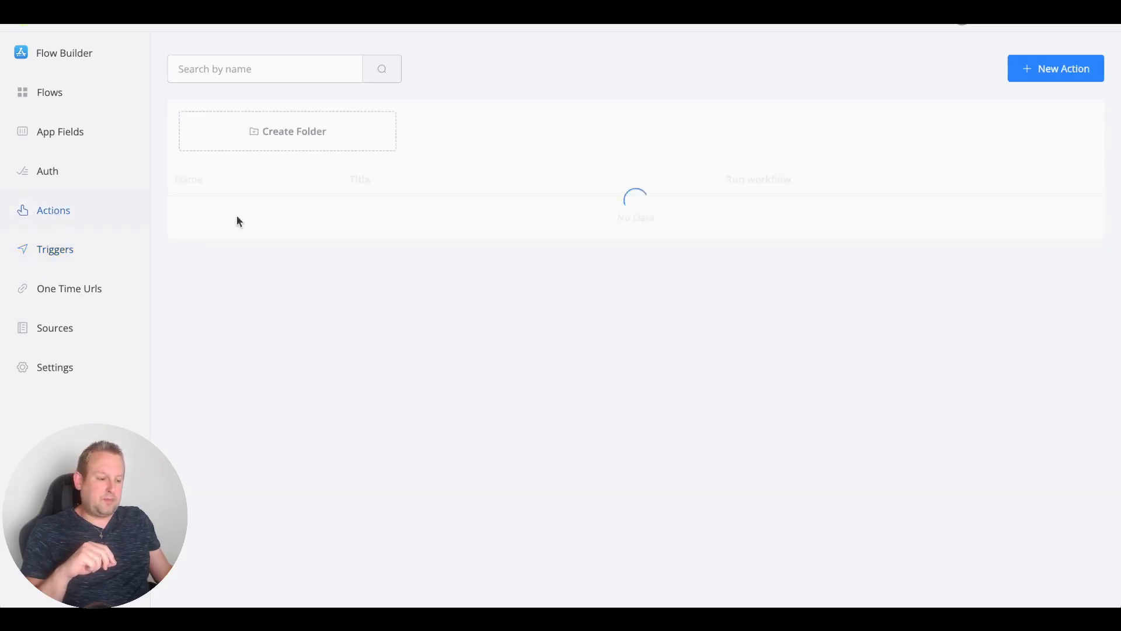
click(1059, 73)
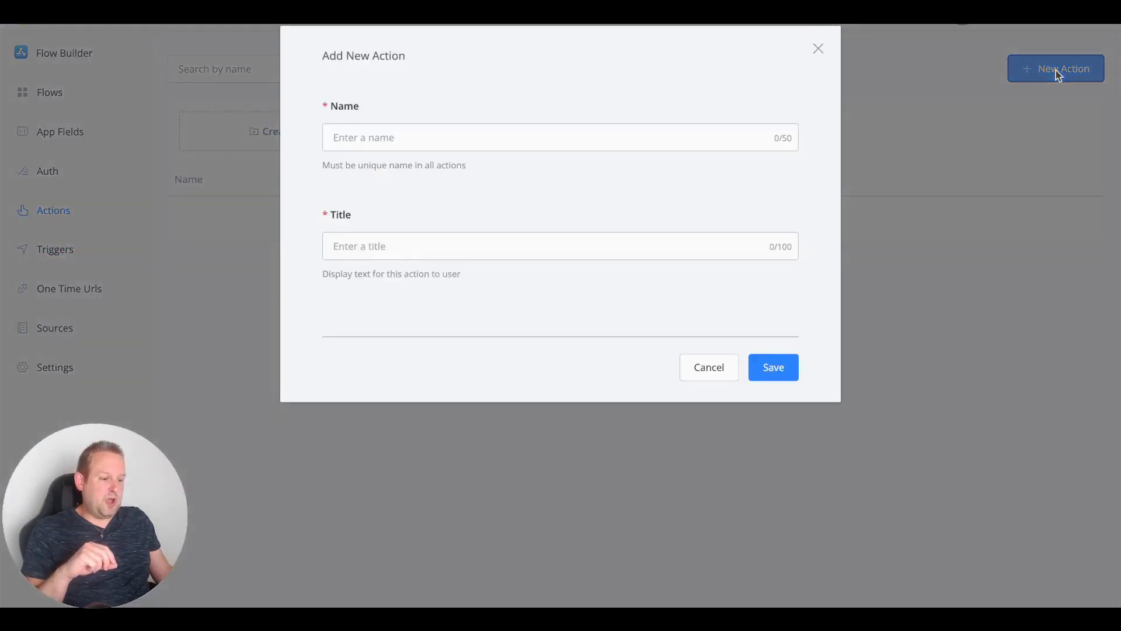
click(524, 133)
text(Create)
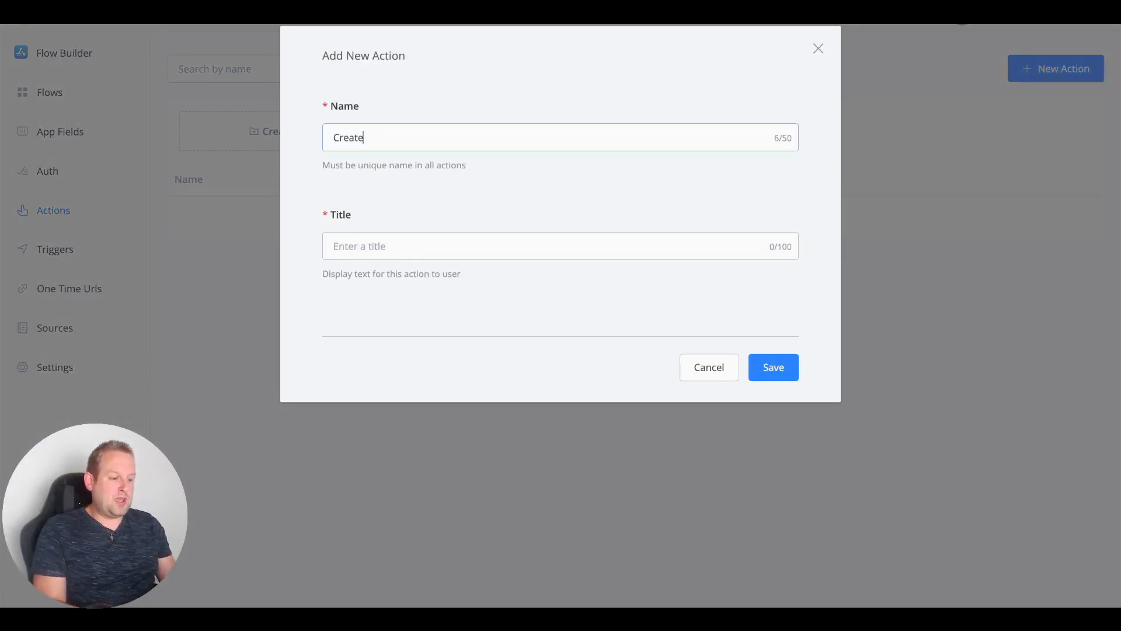
text(N)
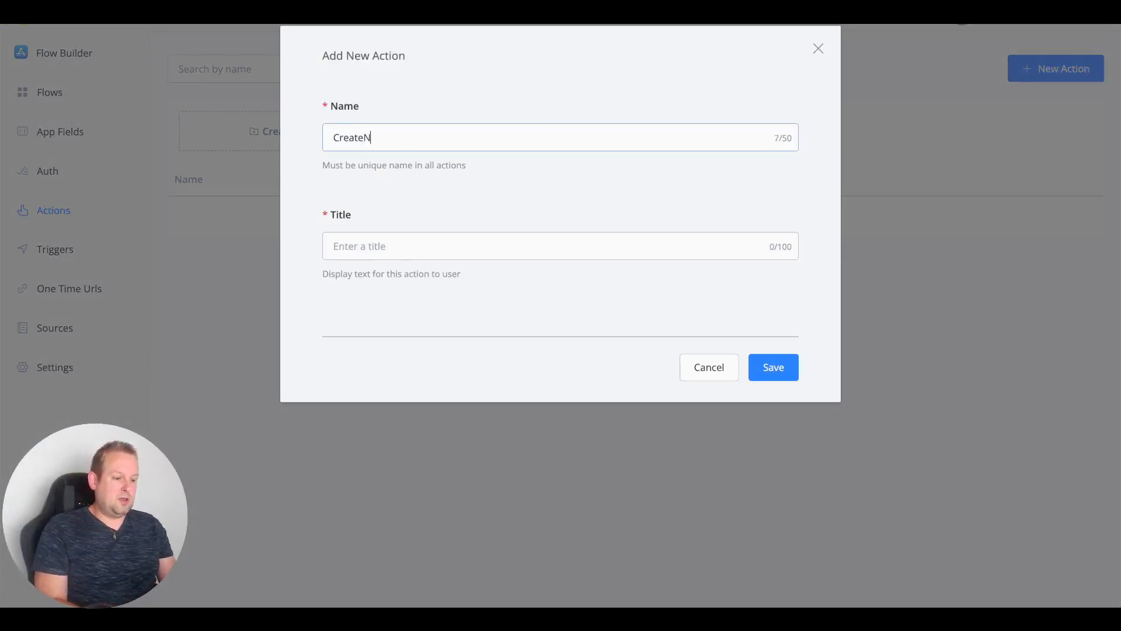
text(ewForm)
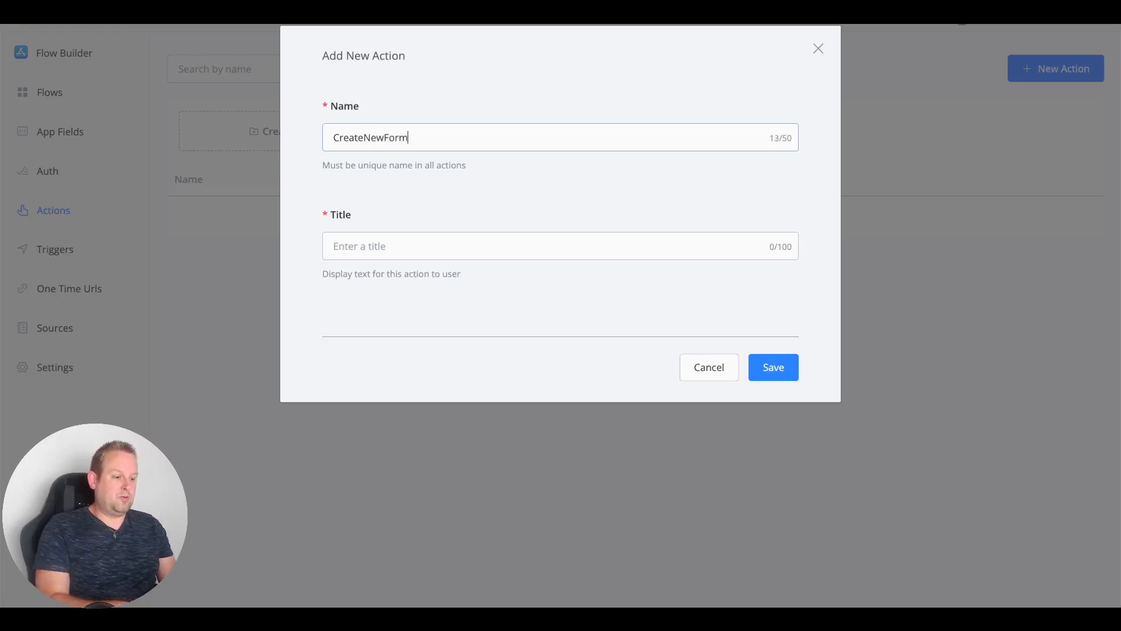
text(Crea)
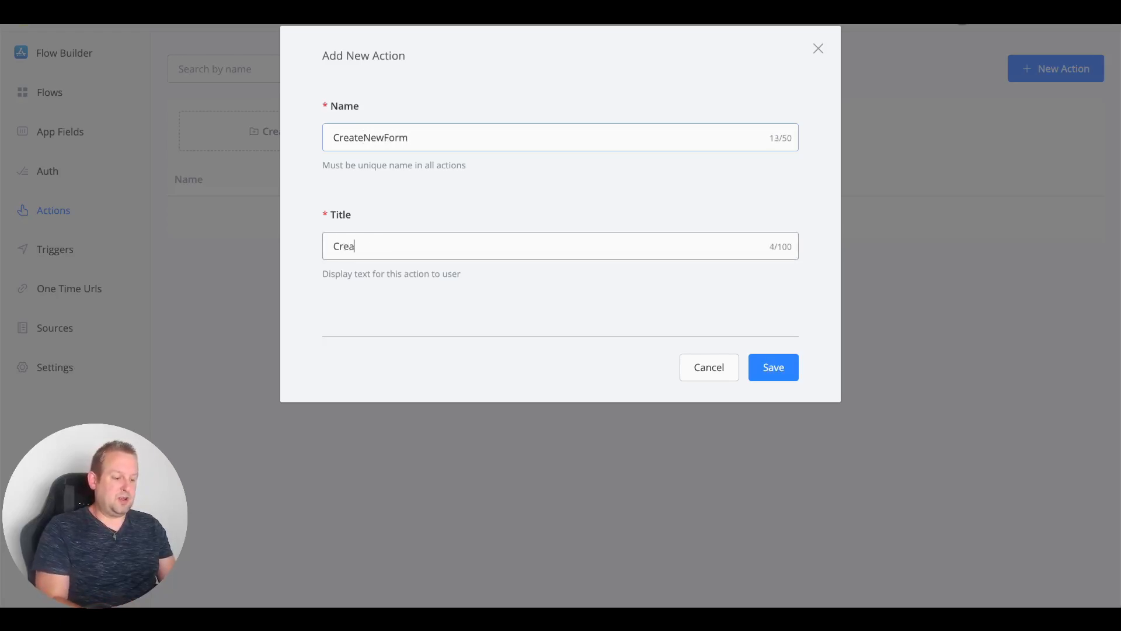
text(te New Form)
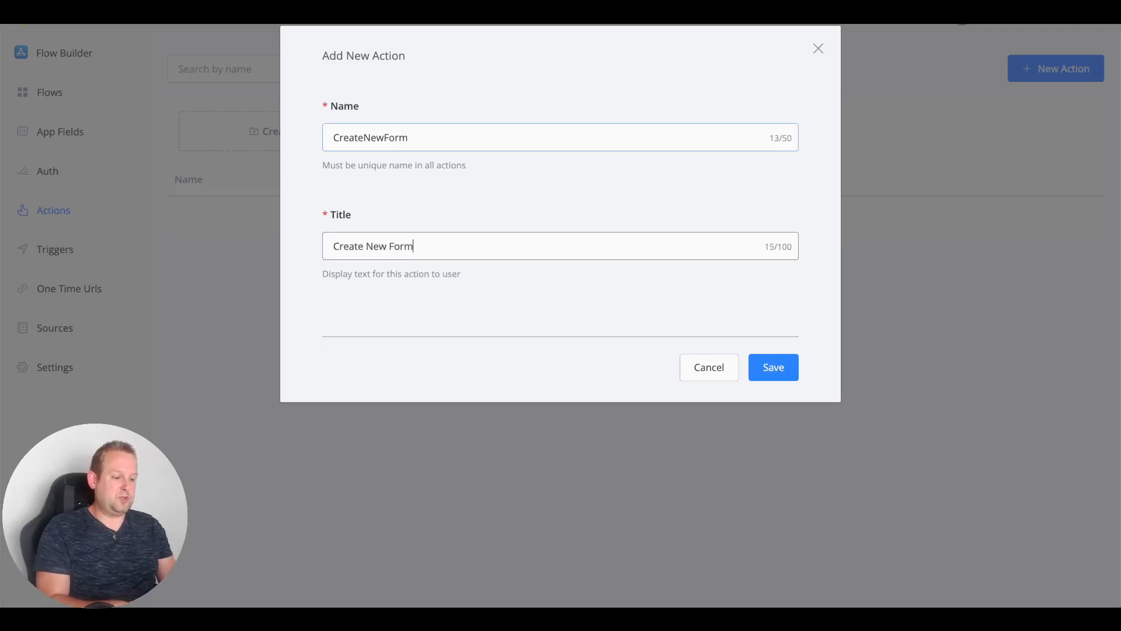
click(782, 367)
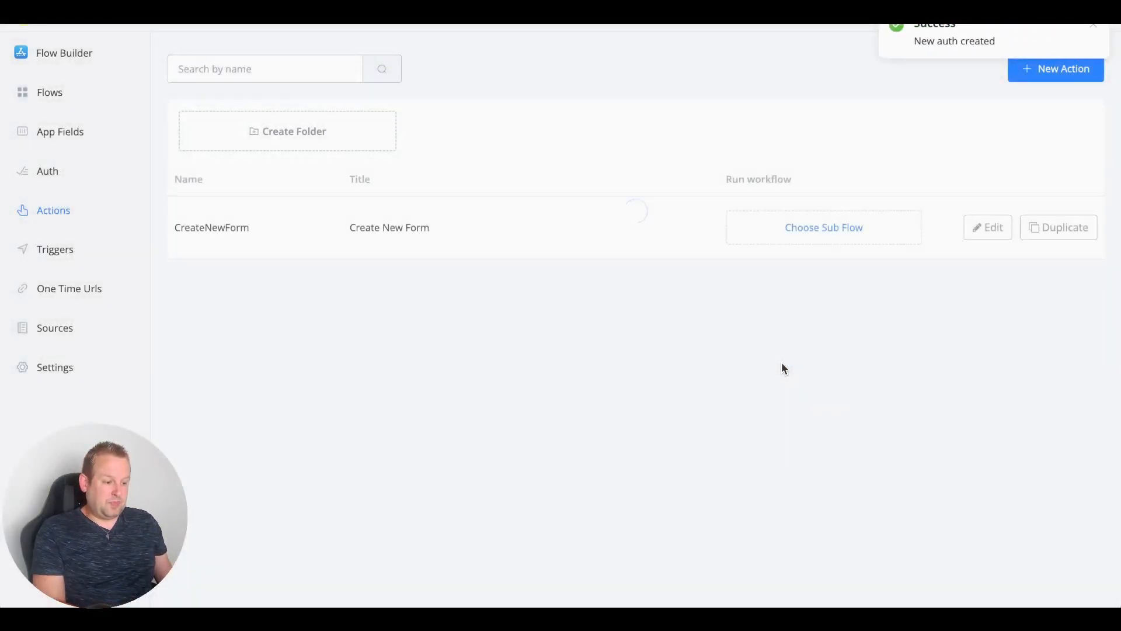
Step: Set the CreateNewForm action's type to Create
click(995, 231)
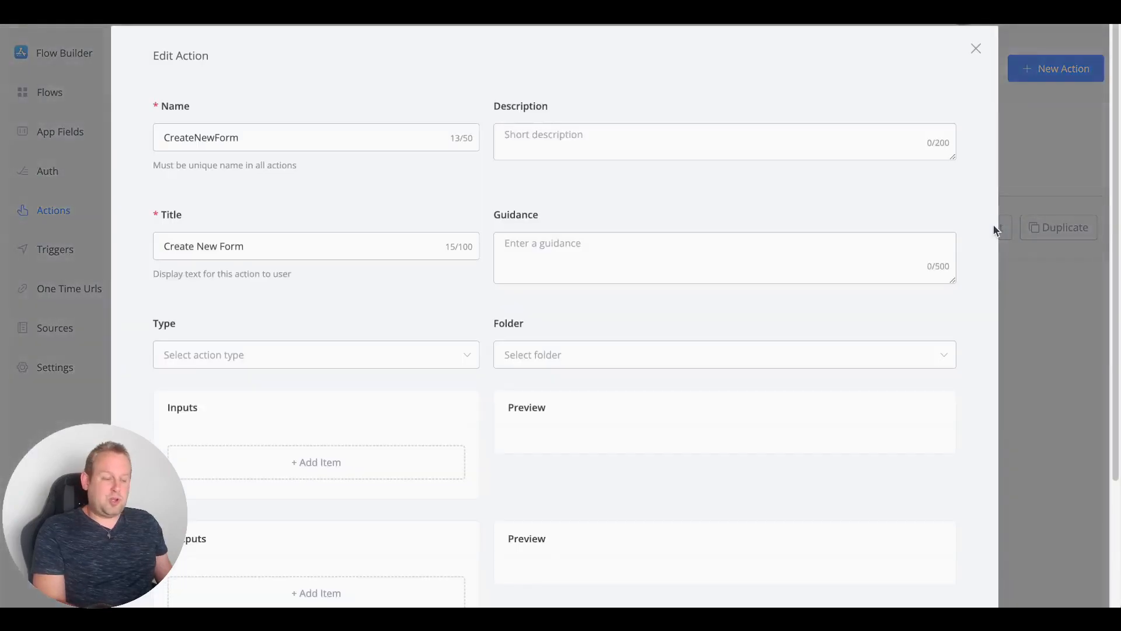
scroll(369, 265, down, 3)
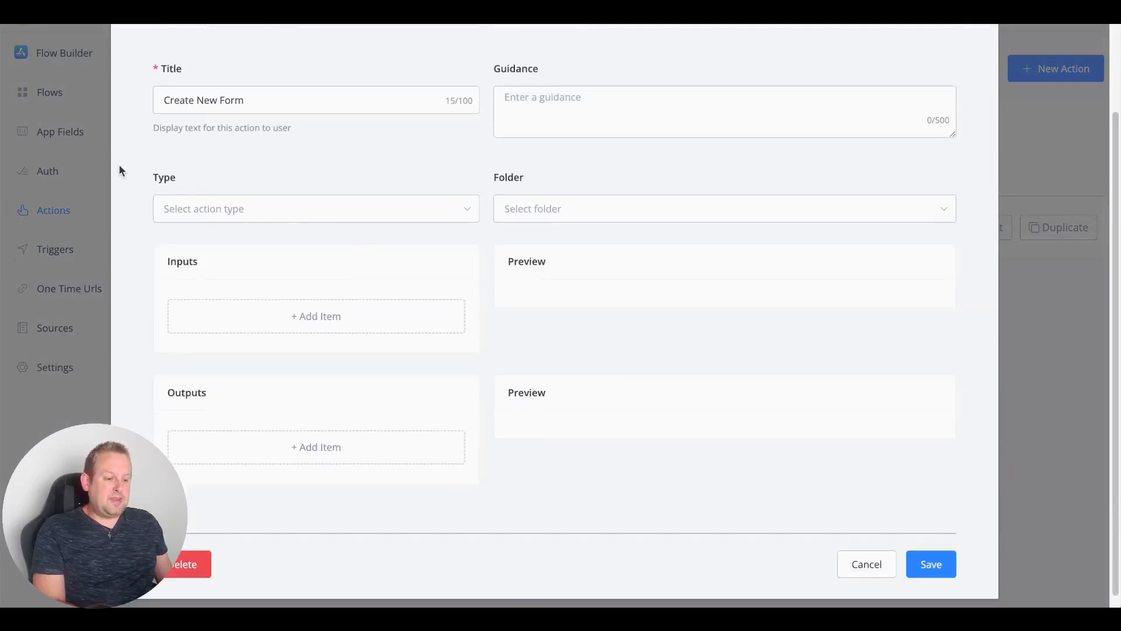
click(210, 216)
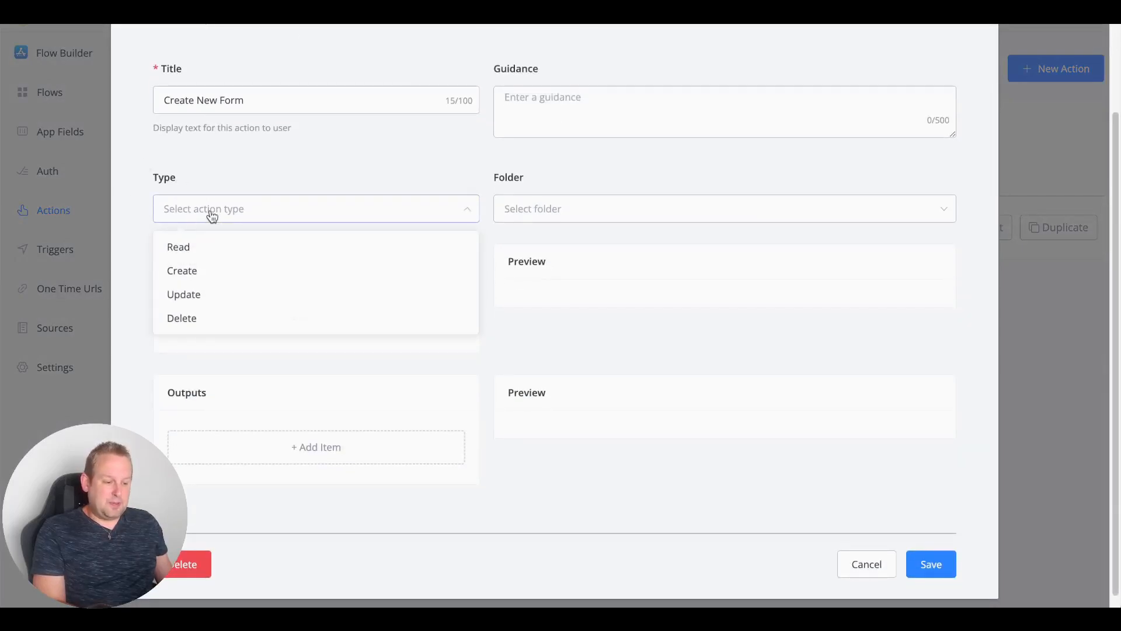
click(225, 274)
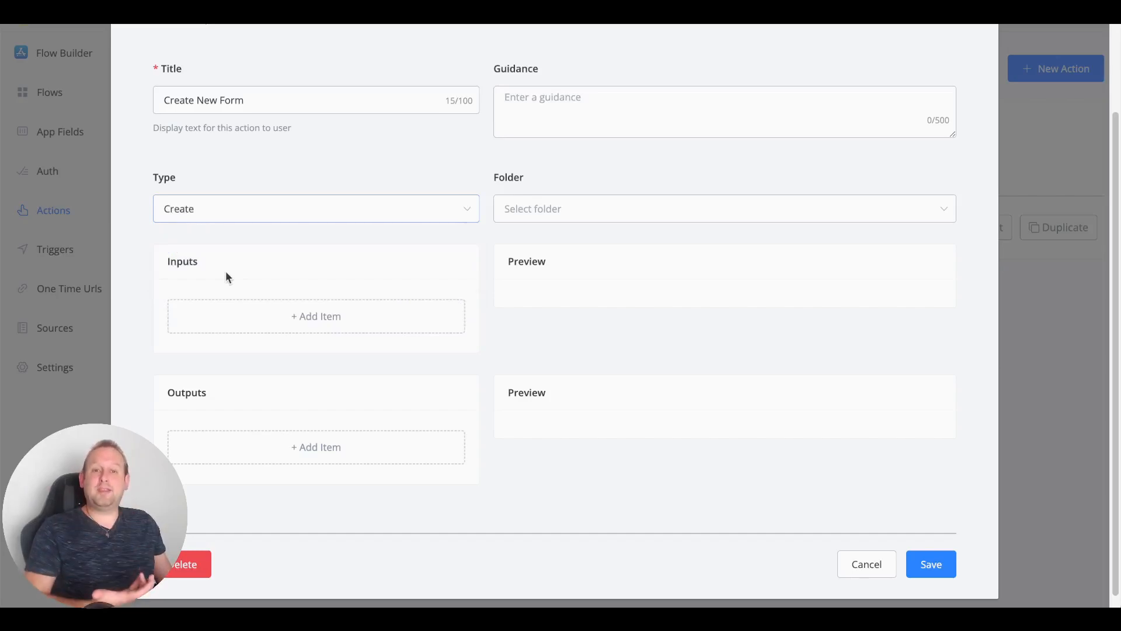
Step: Add a FormURL output titled 'Form URL', stored in a new text app field form_url
click(327, 318)
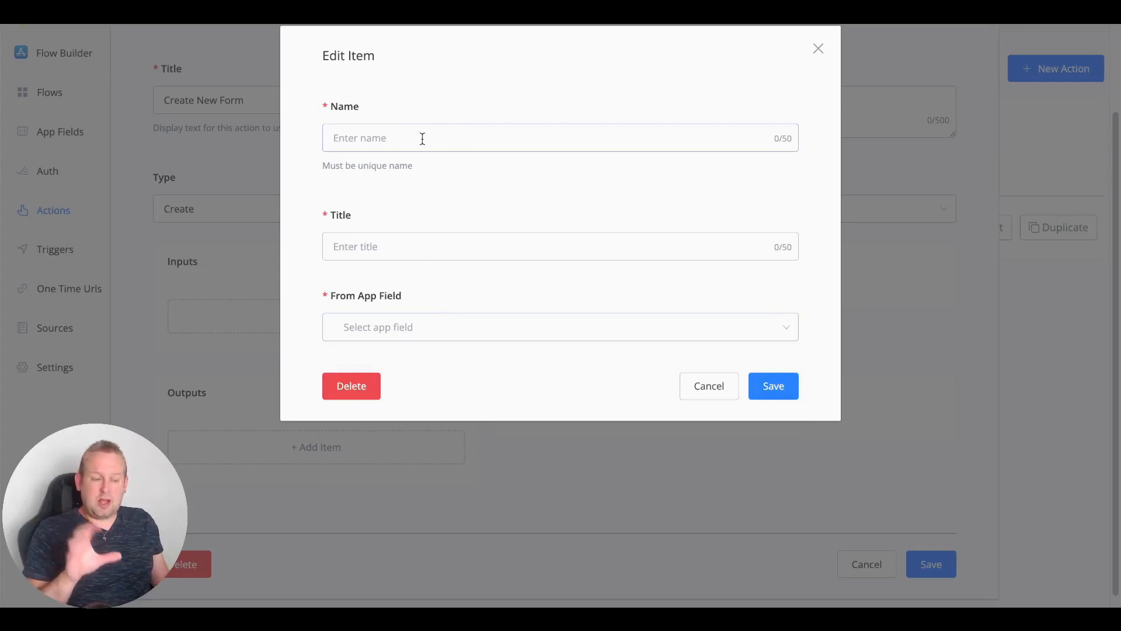
text(Form)
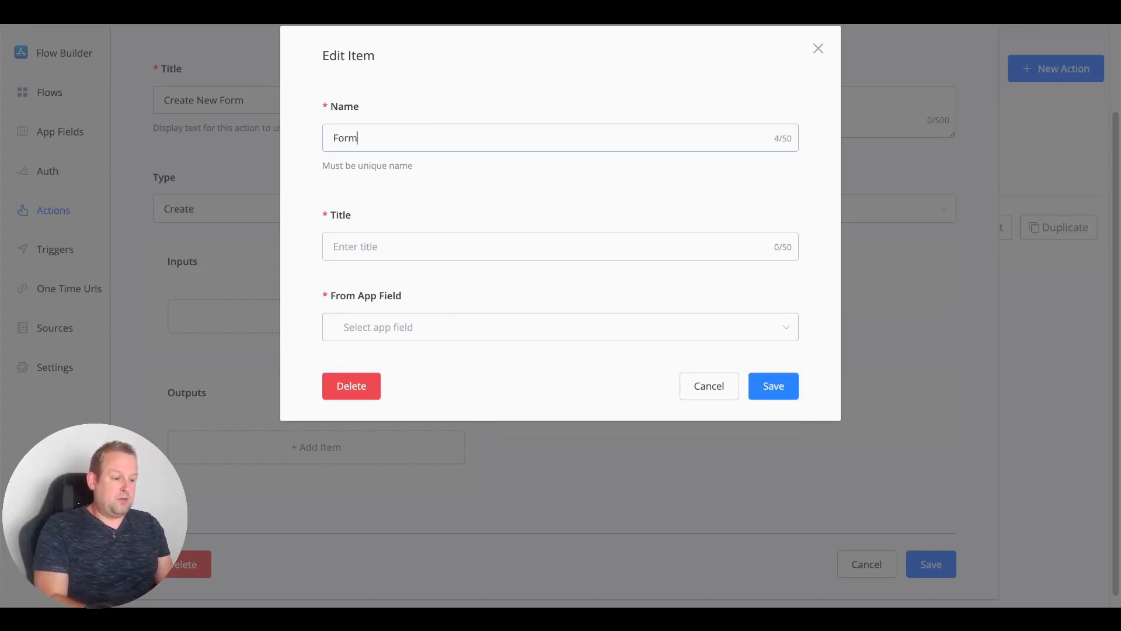
text(URL)
key(Tab)
text(Form URL)
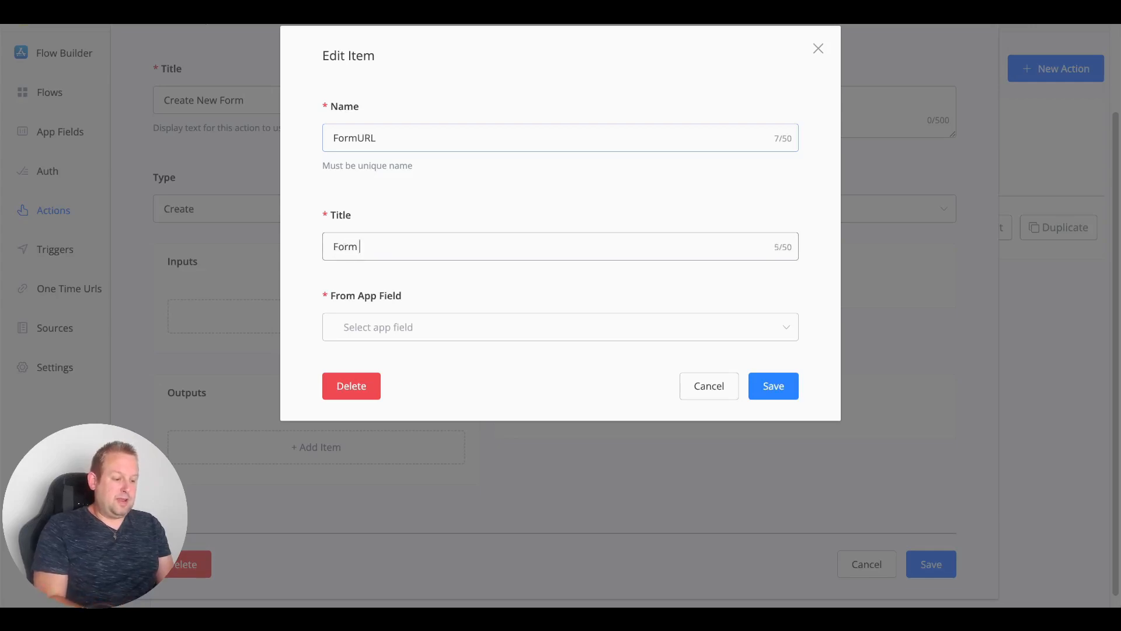
click(506, 334)
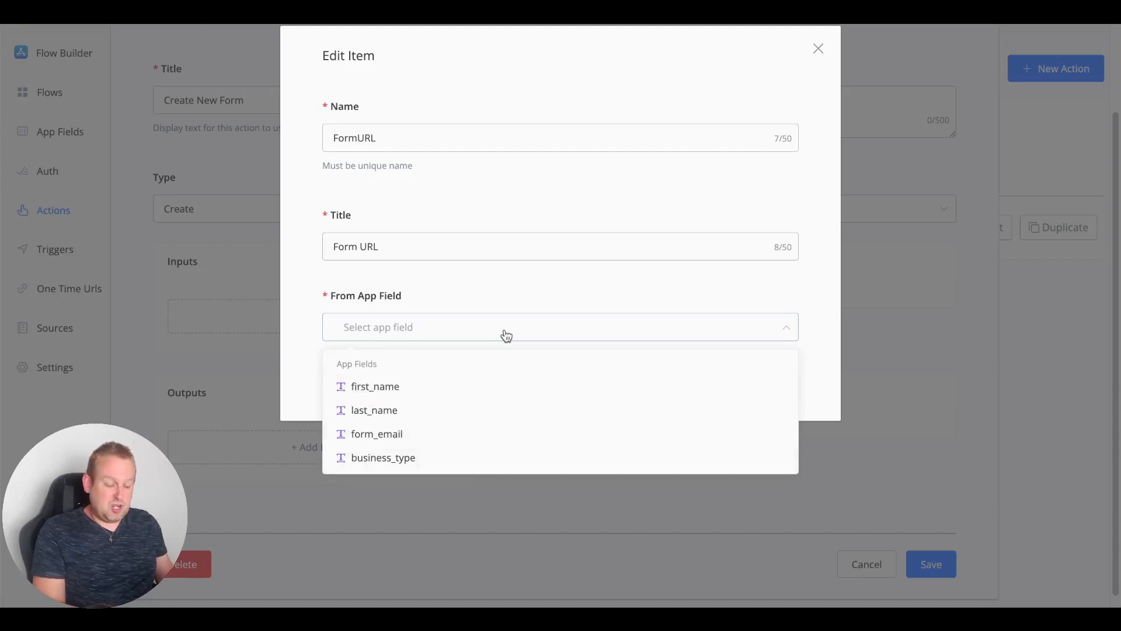
text(form_url)
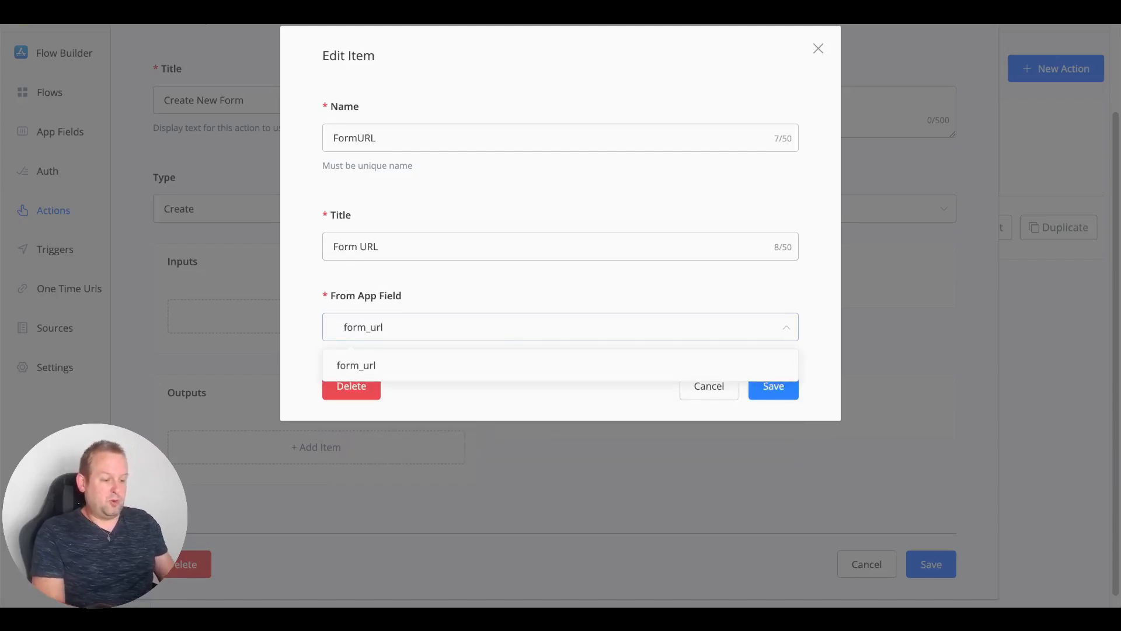
click(483, 365)
click(296, 202)
click(774, 386)
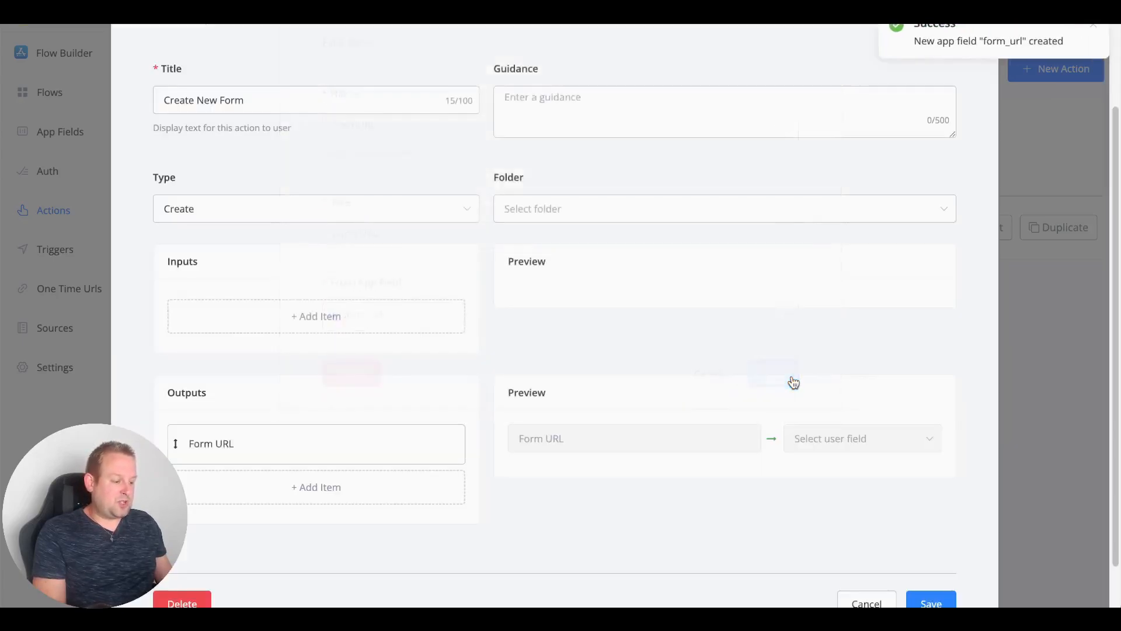
Step: Save the Create New Form action
scroll(823, 369, down, 1)
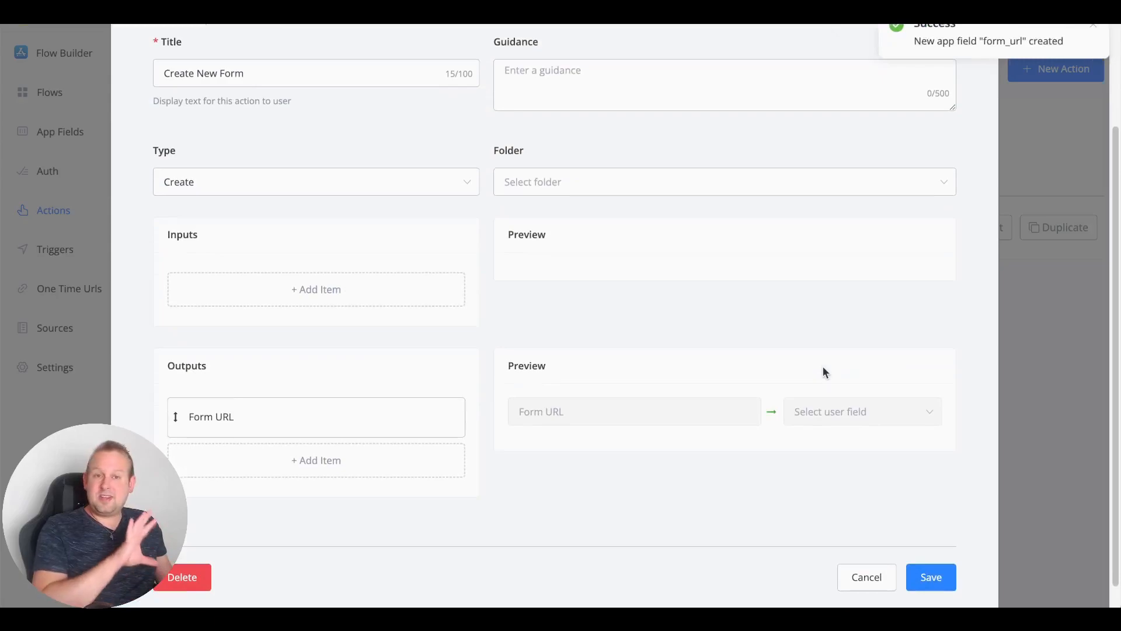
scroll(822, 372, down, 1)
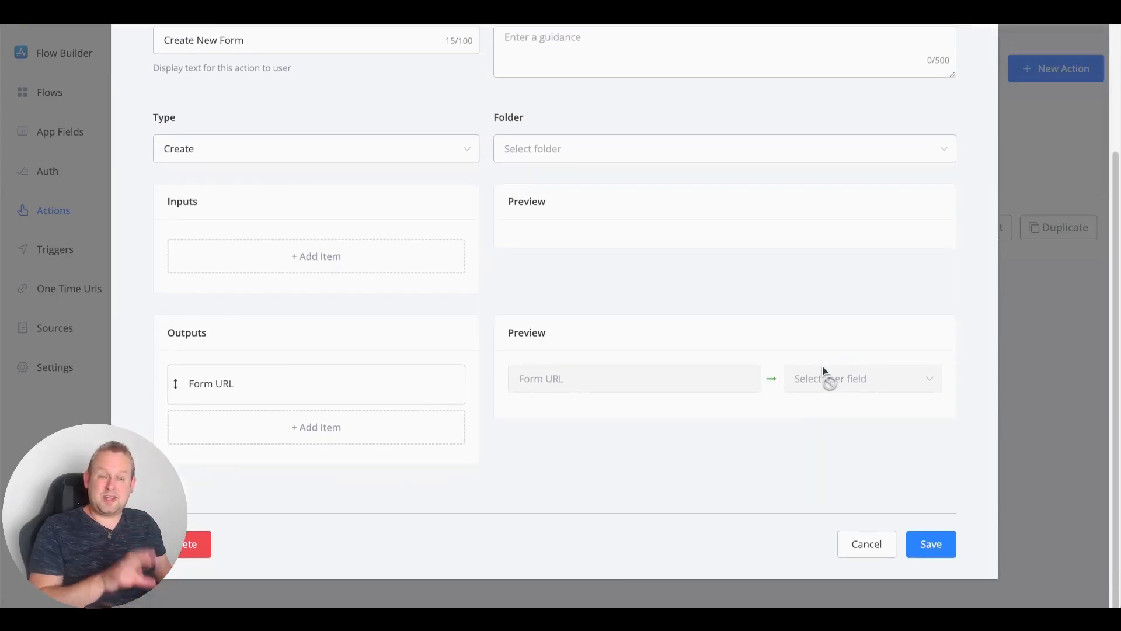
scroll(814, 355, up, 1)
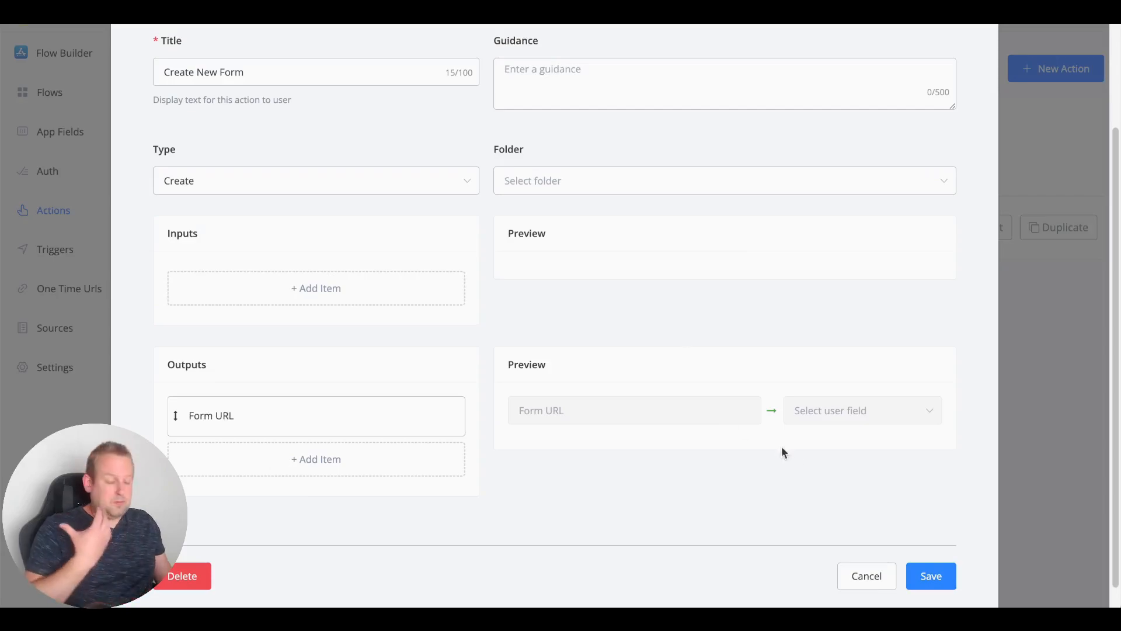
click(952, 576)
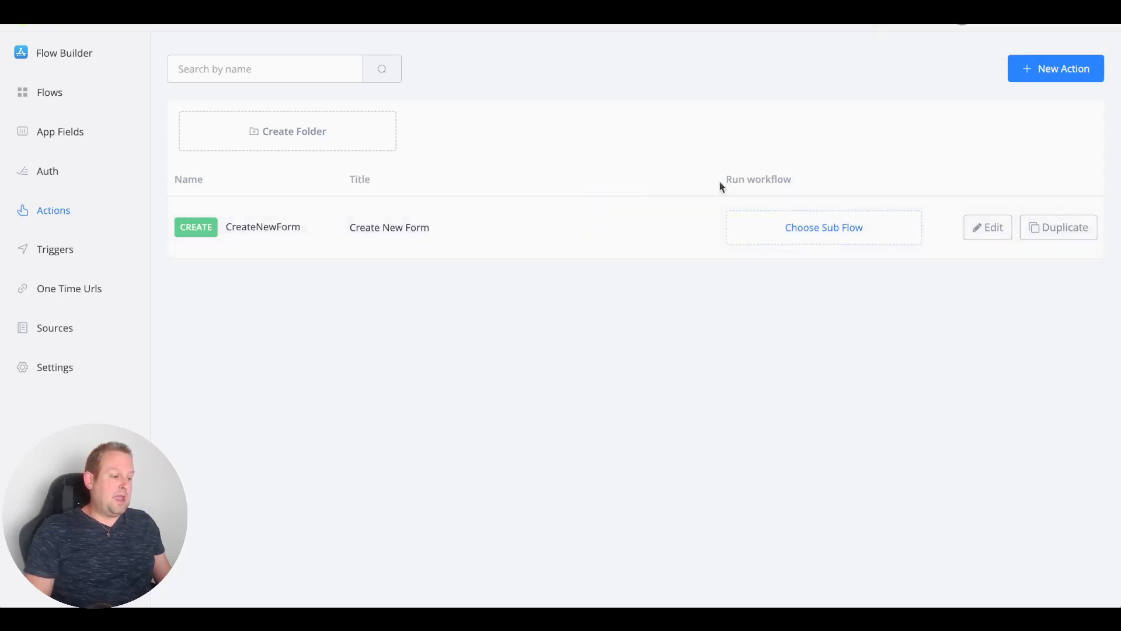
Step: Create a workflow sub flow named 'generate new form url' and draw a link out of Start
click(47, 94)
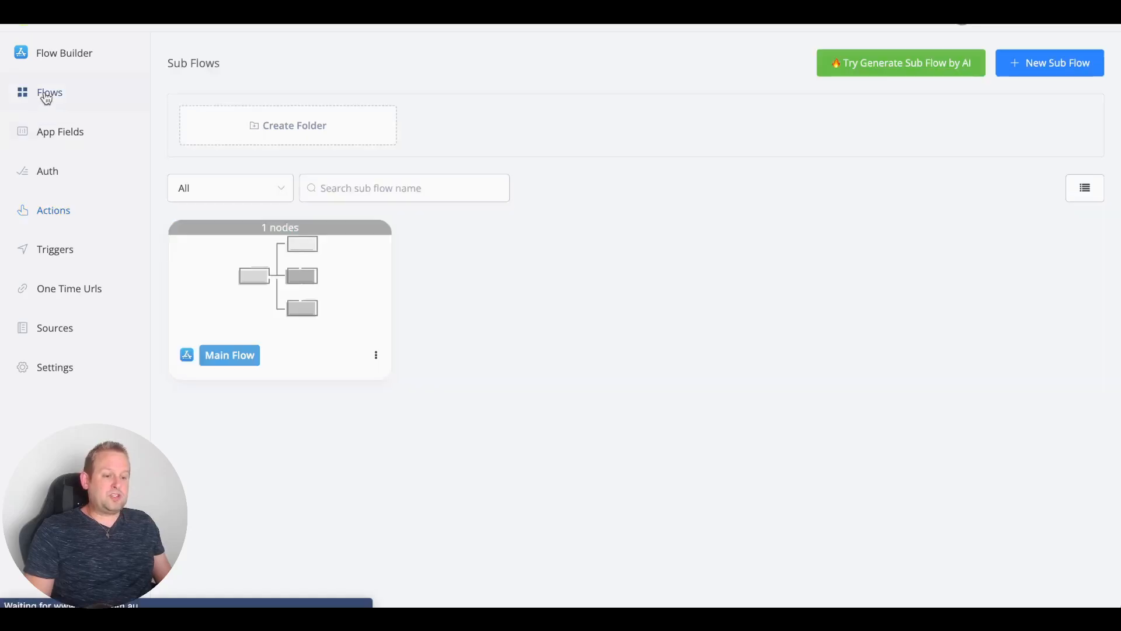
click(1035, 77)
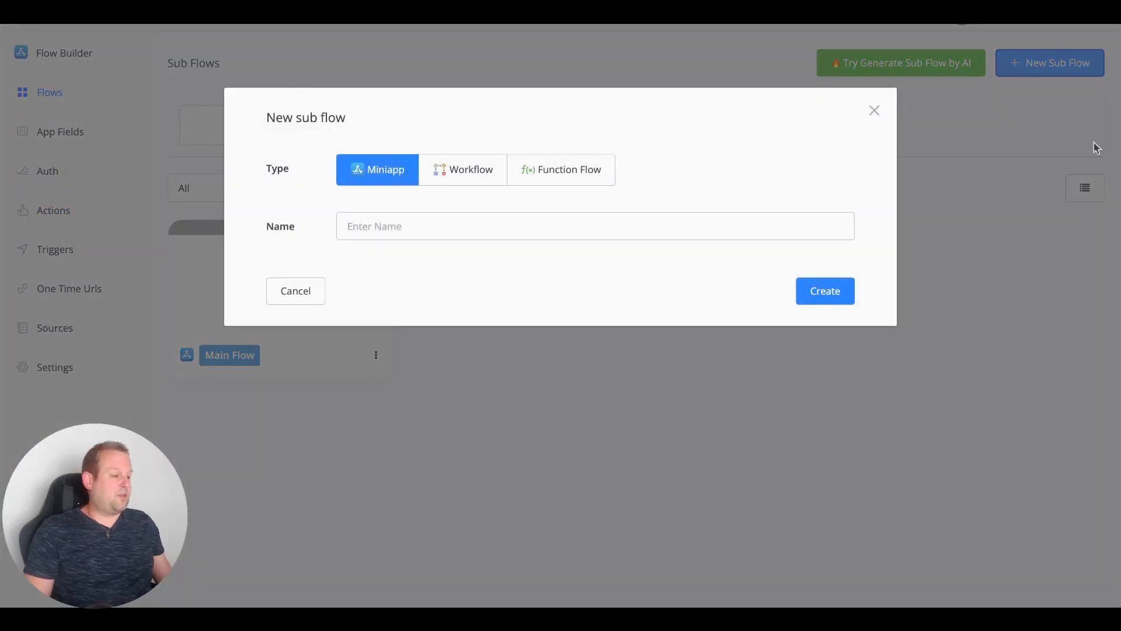
click(474, 174)
click(452, 232)
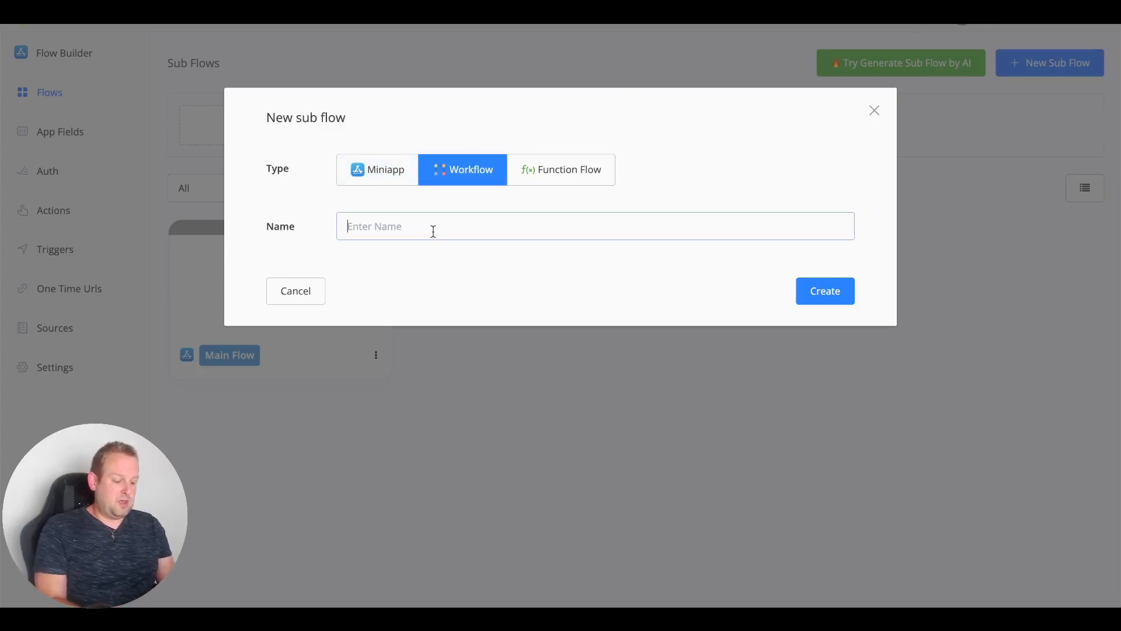
text(generate n)
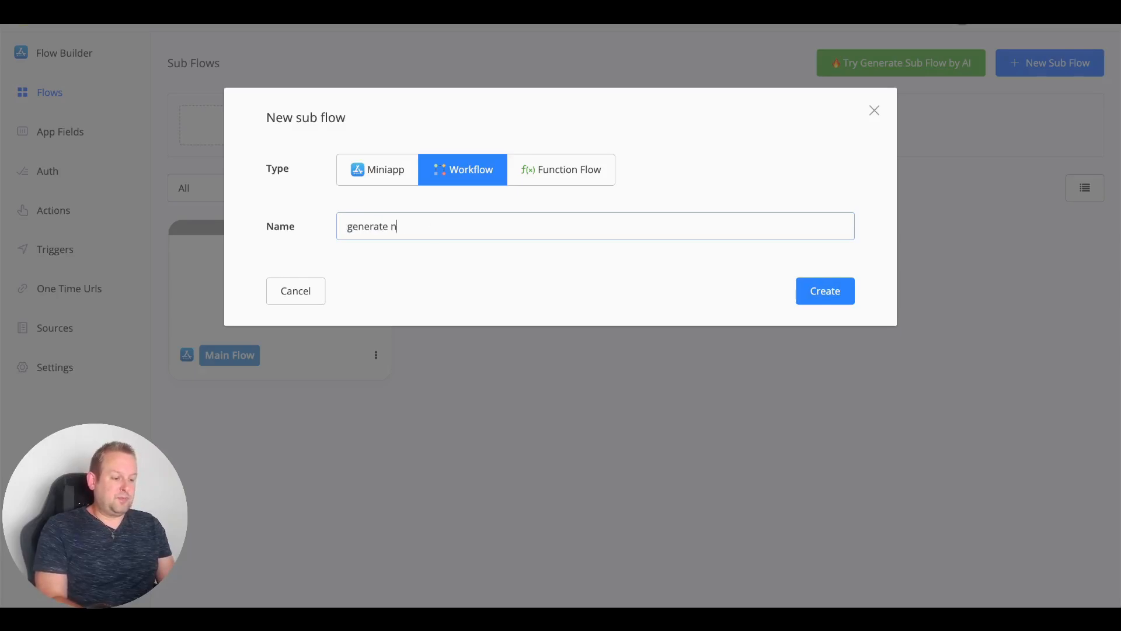
text(ew form url)
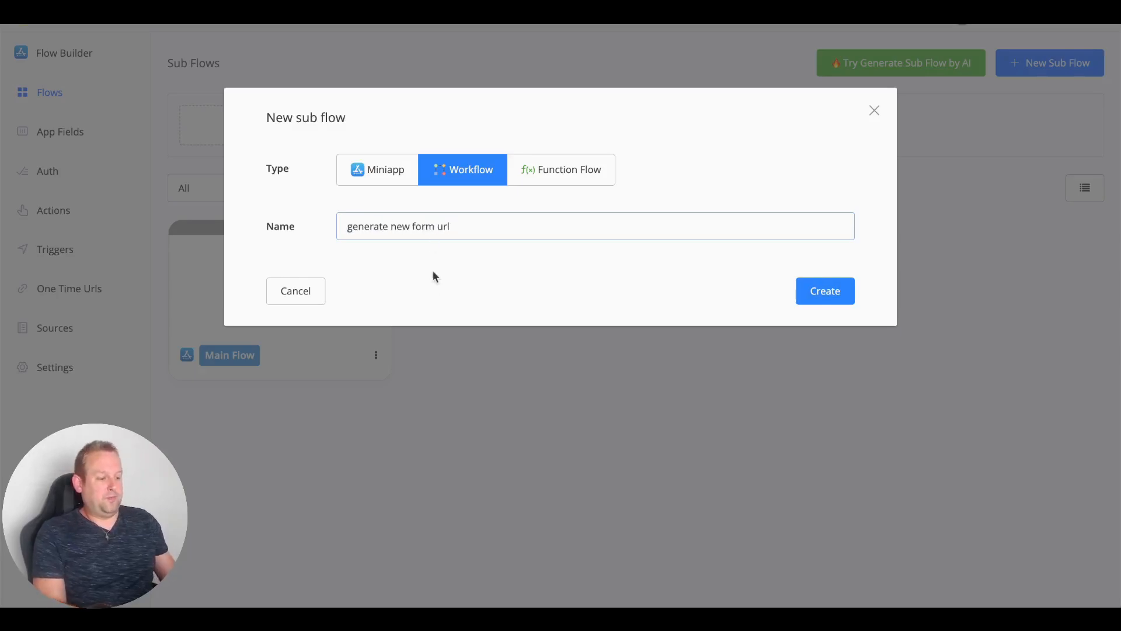
click(836, 300)
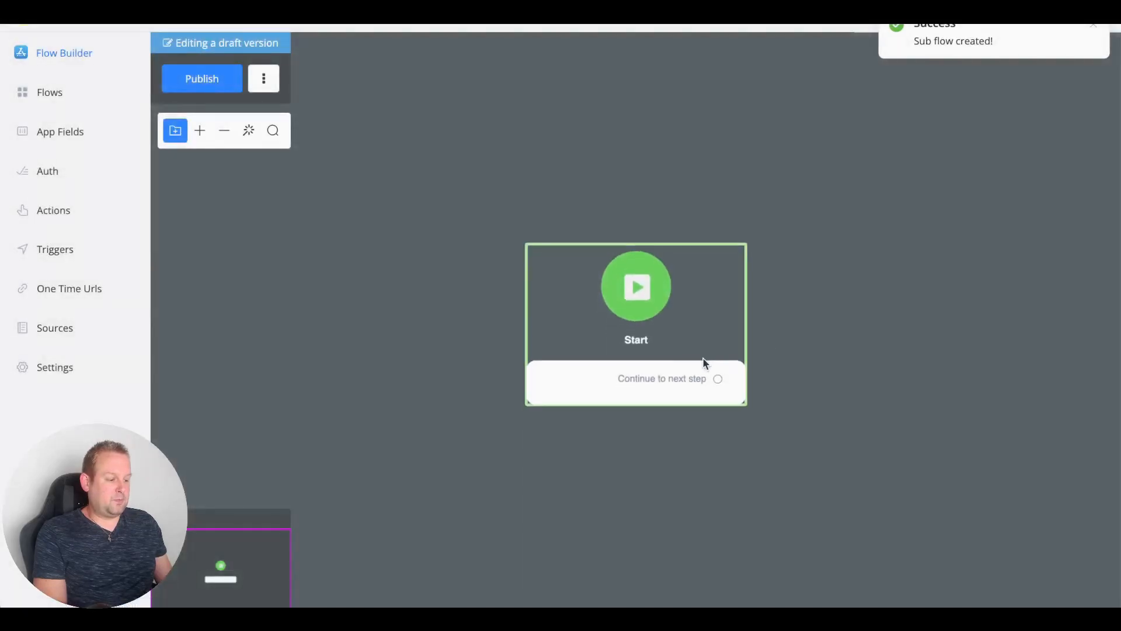
drag(703, 361, 604, 315)
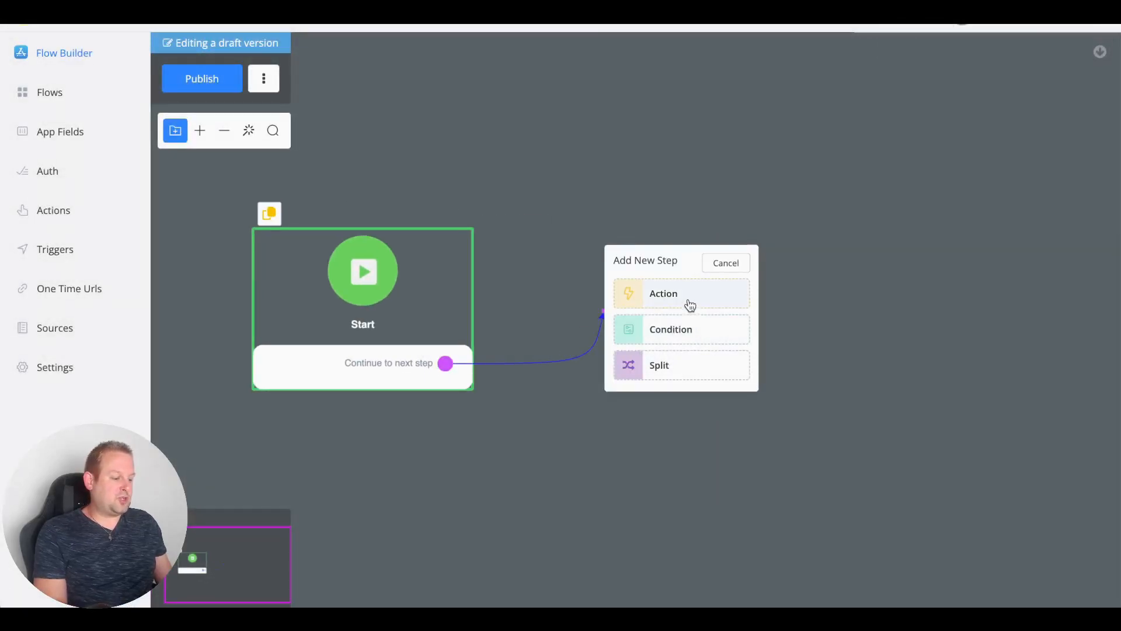
Step: Add a Get One Time Url step saving '586 - New Form submission' into form_url, then publish
click(688, 306)
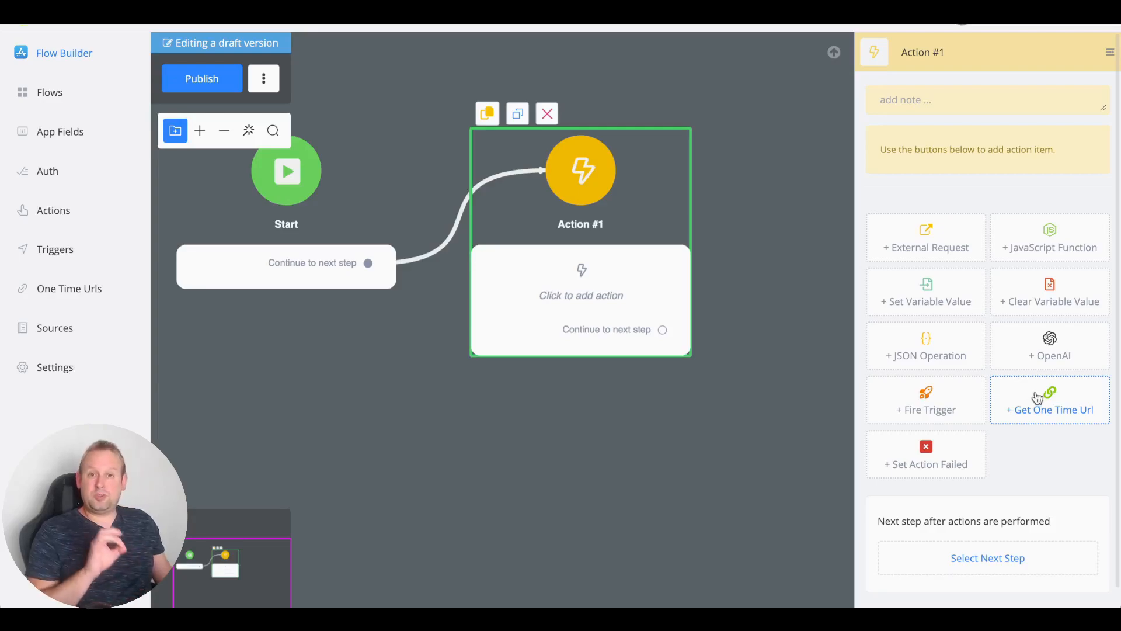
click(1038, 398)
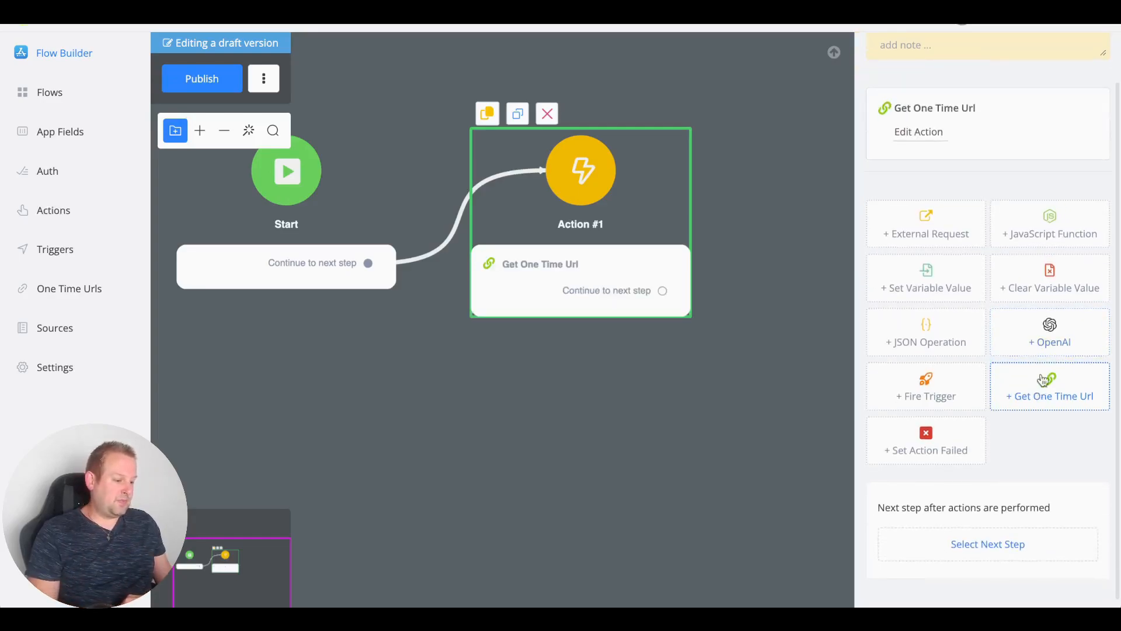
click(934, 138)
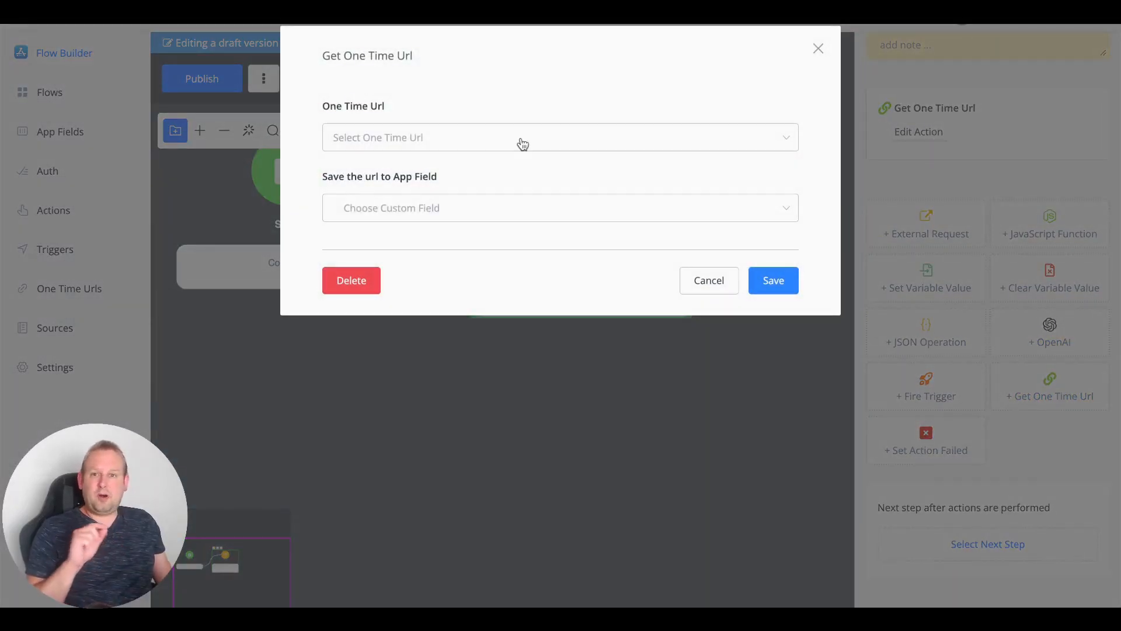
click(665, 148)
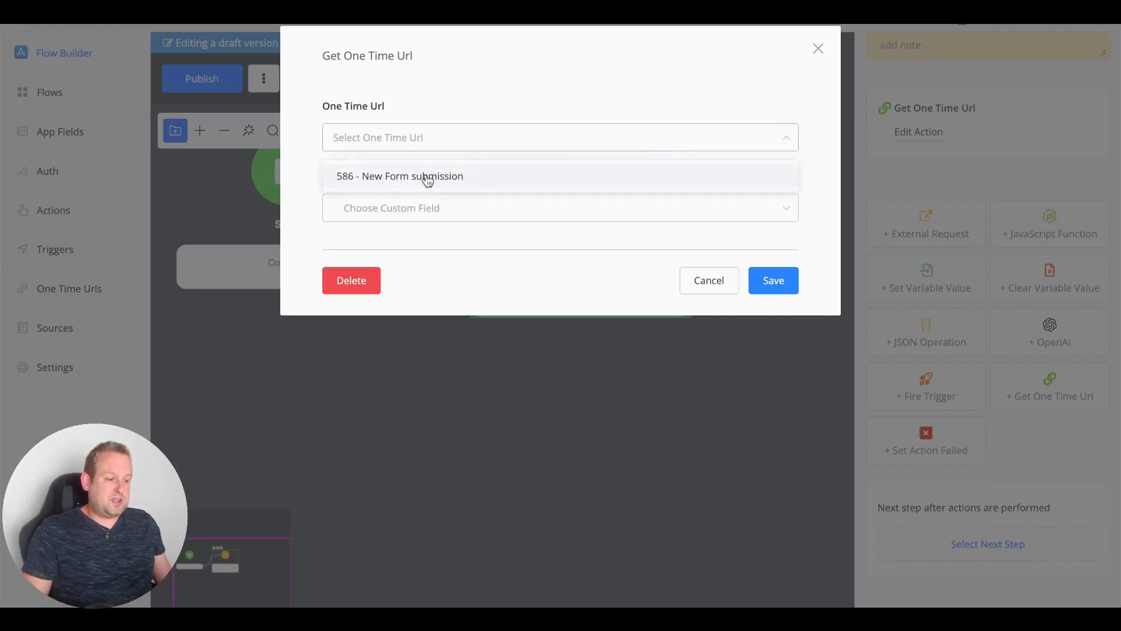
click(452, 185)
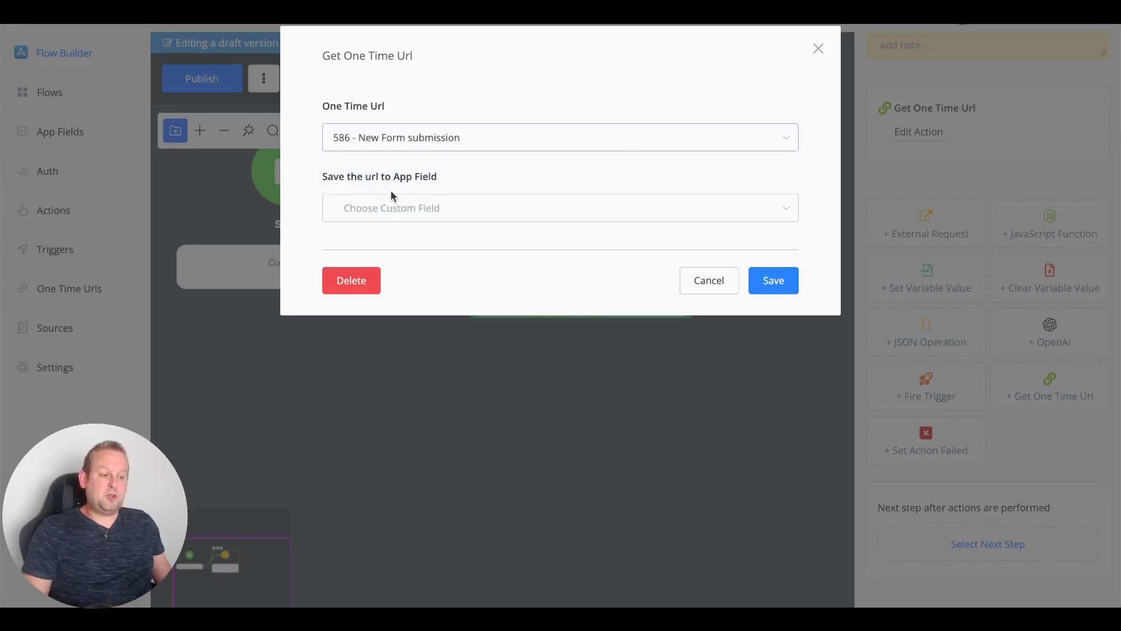
click(491, 208)
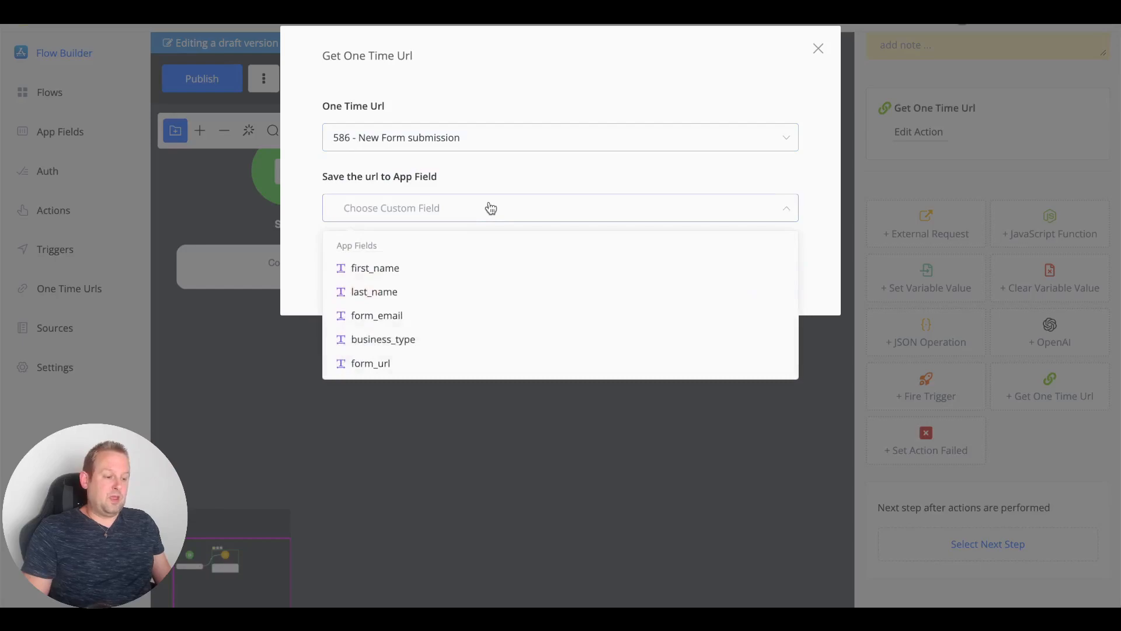
click(439, 370)
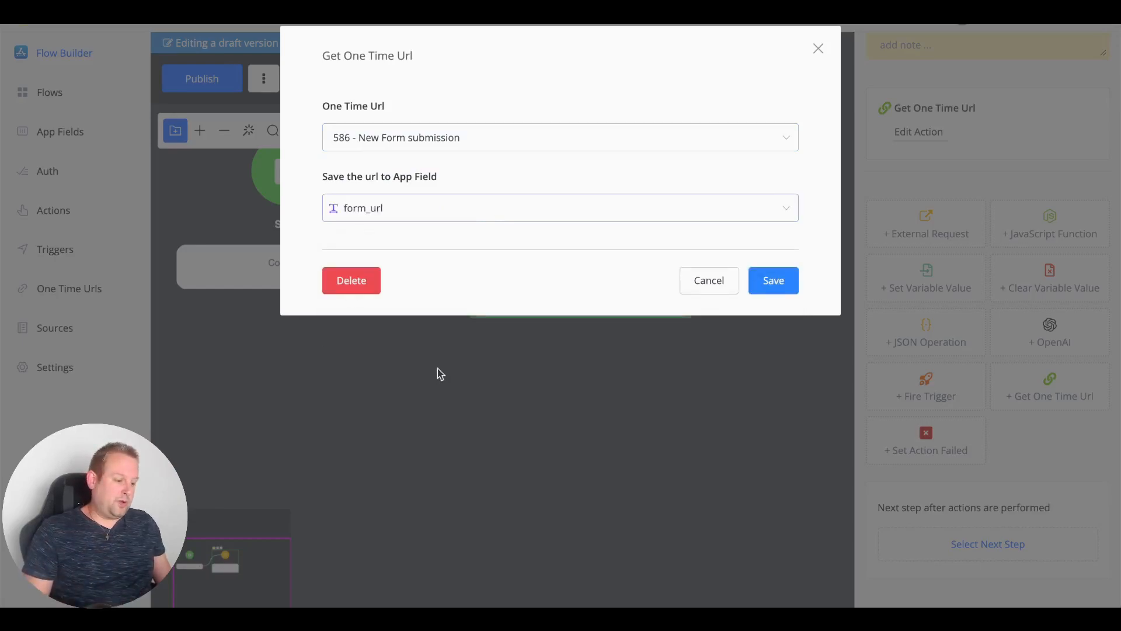
click(790, 280)
click(202, 78)
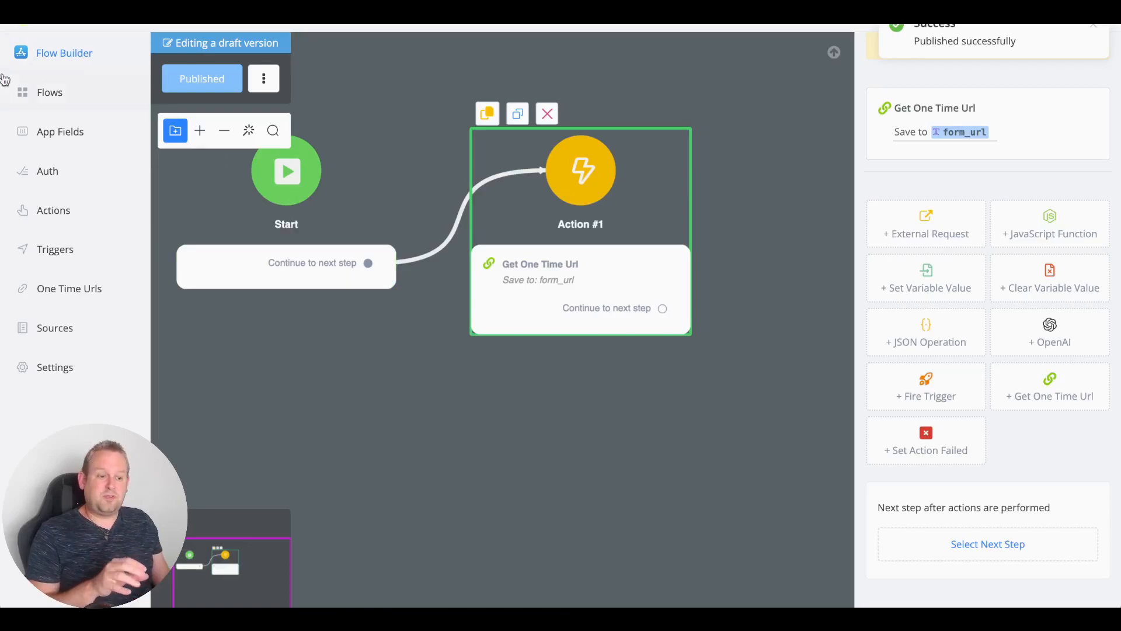
click(77, 220)
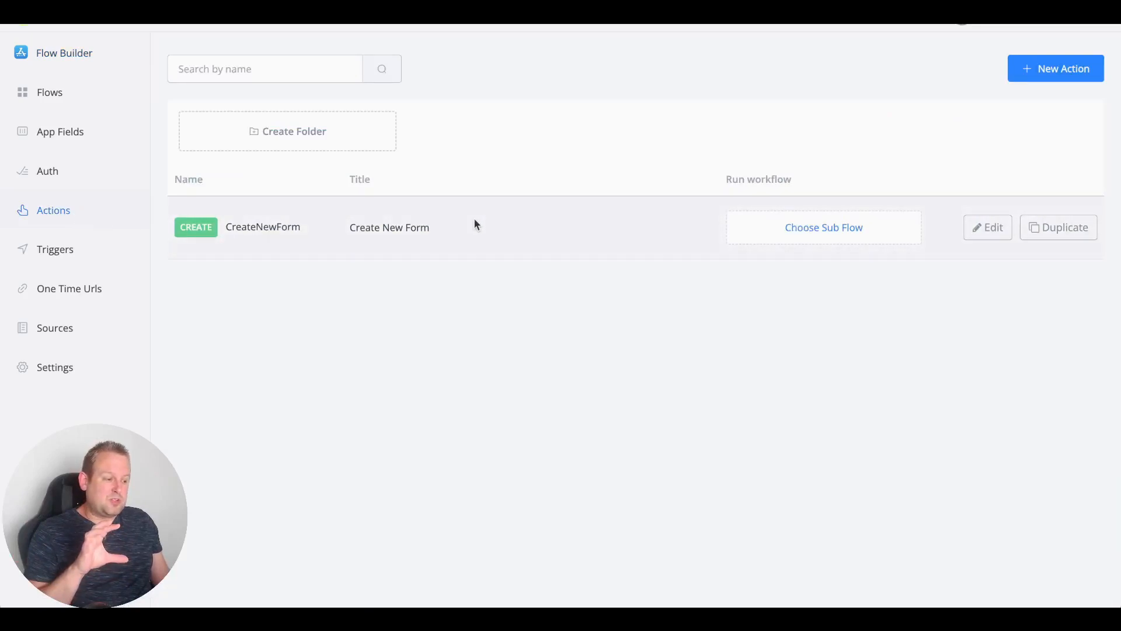
Step: Assign the 'generate new form url' sub flow to the CreateNewForm action
click(809, 226)
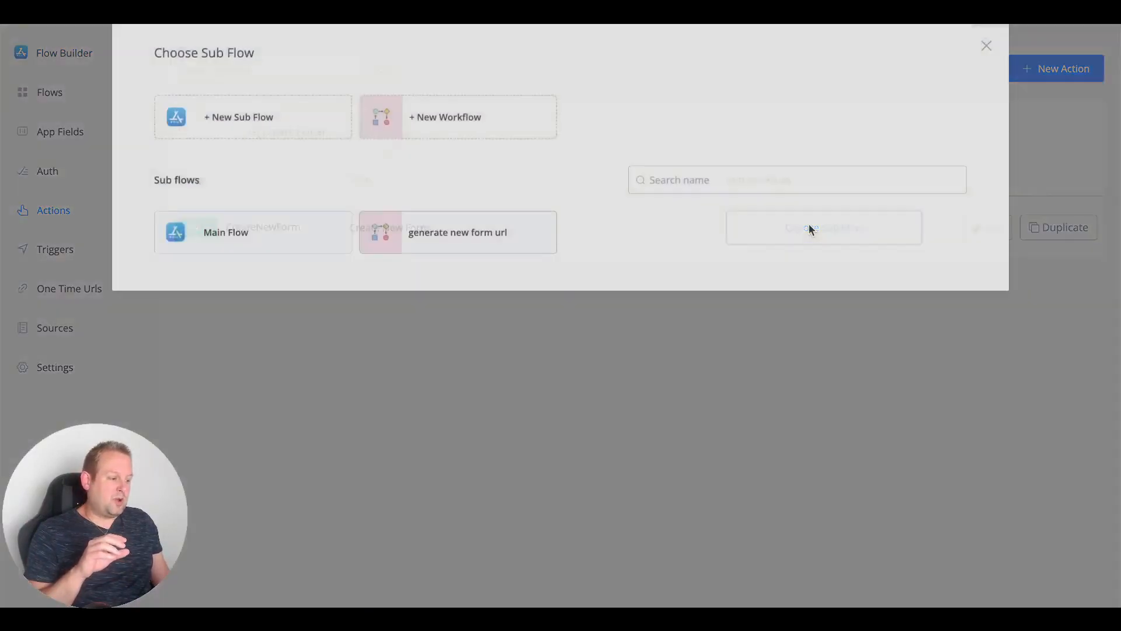
click(453, 246)
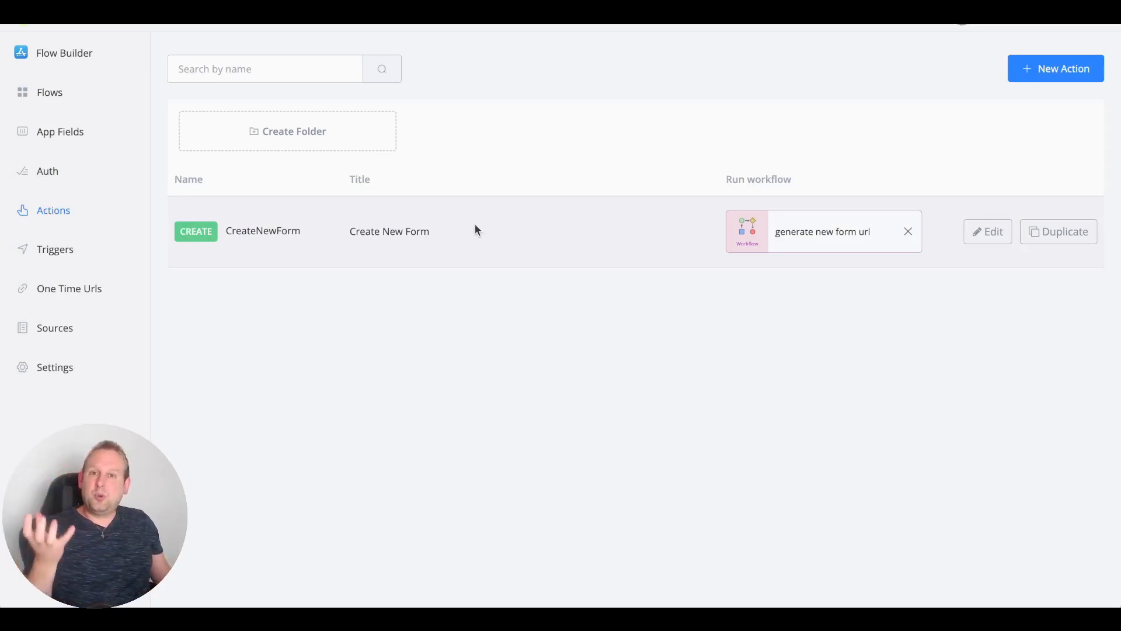
click(36, 253)
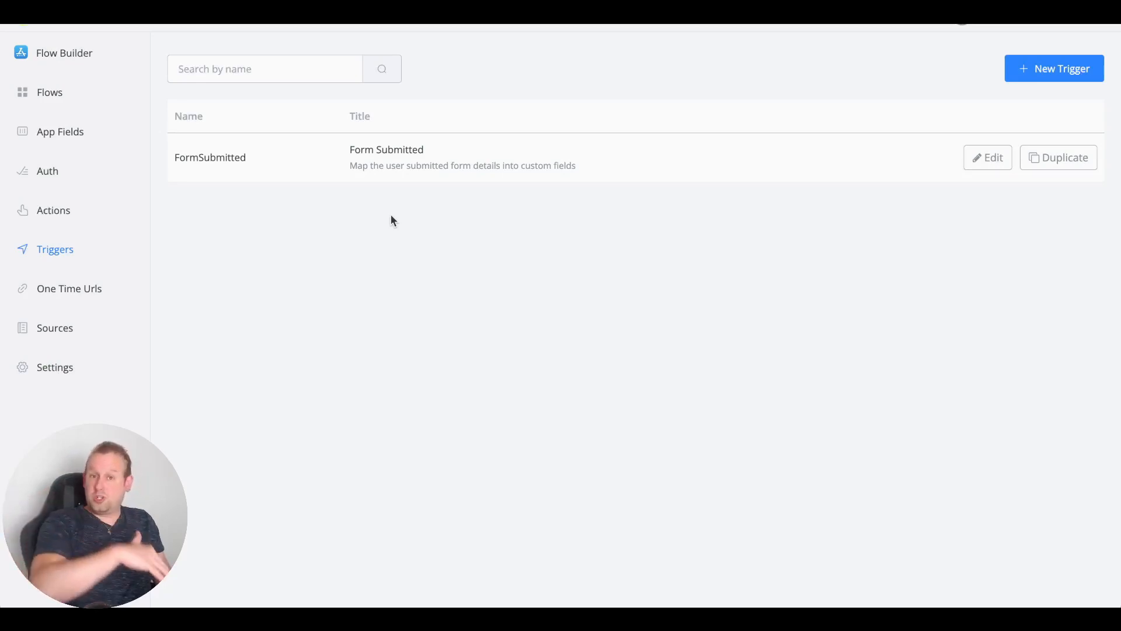
Step: Create a workflow sub flow named 'submitted form details' and draw a link out of Start
click(77, 289)
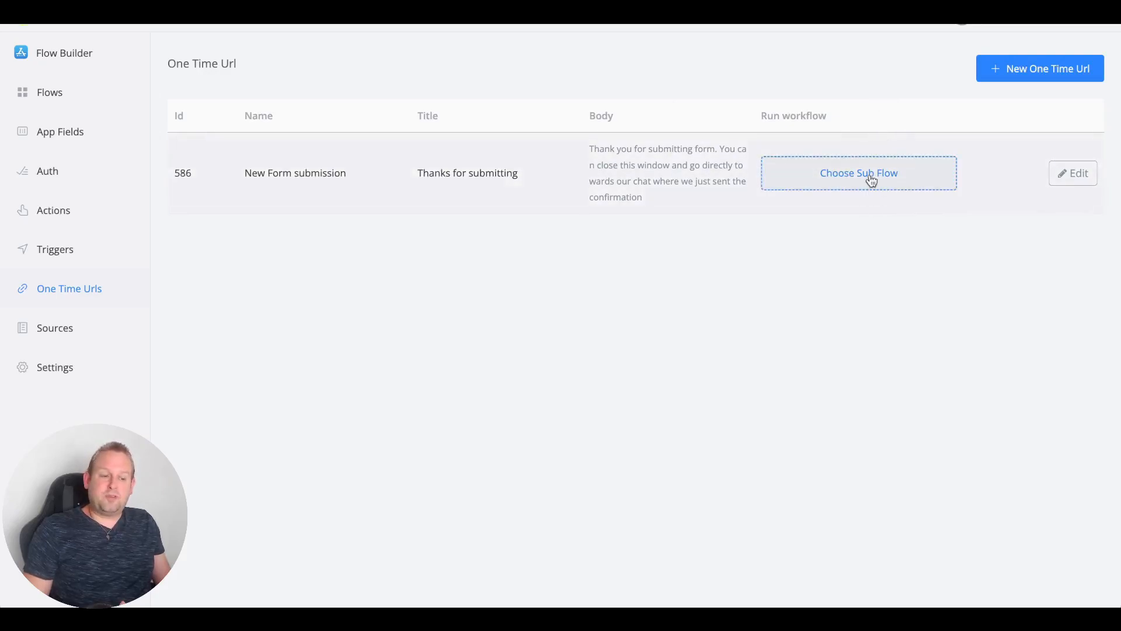
click(73, 99)
click(1051, 63)
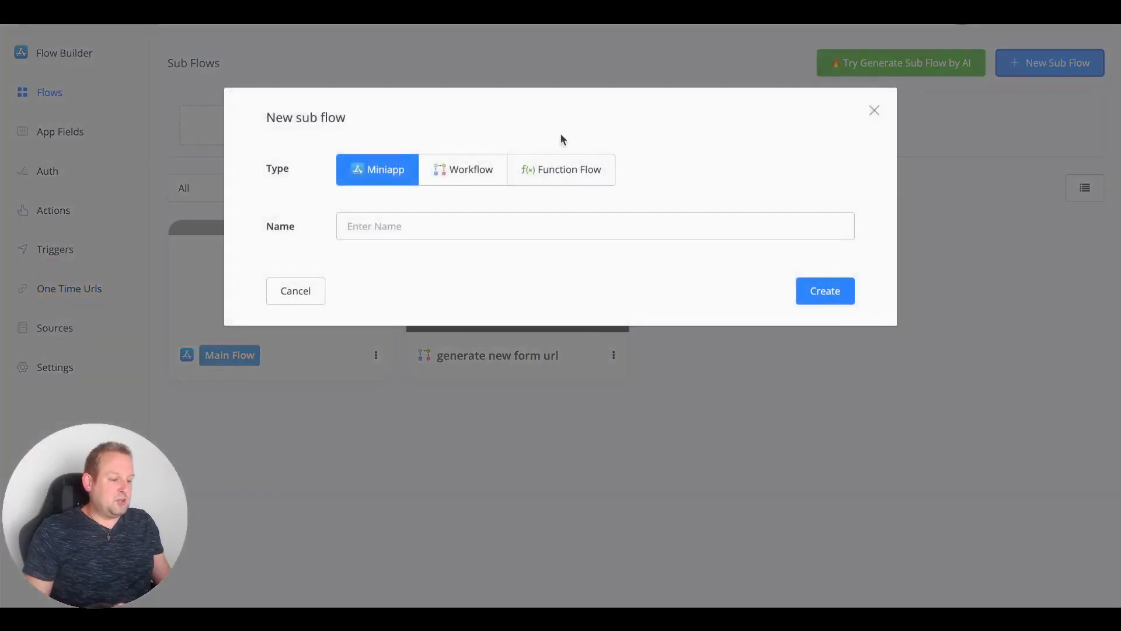
click(455, 174)
click(456, 226)
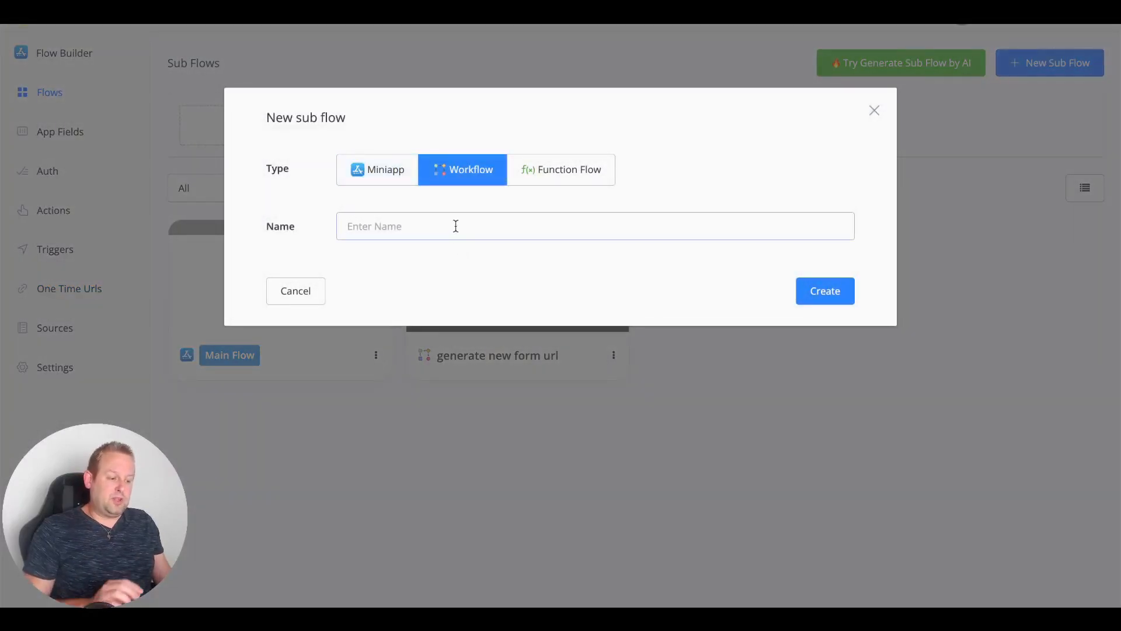
text(submitted form details)
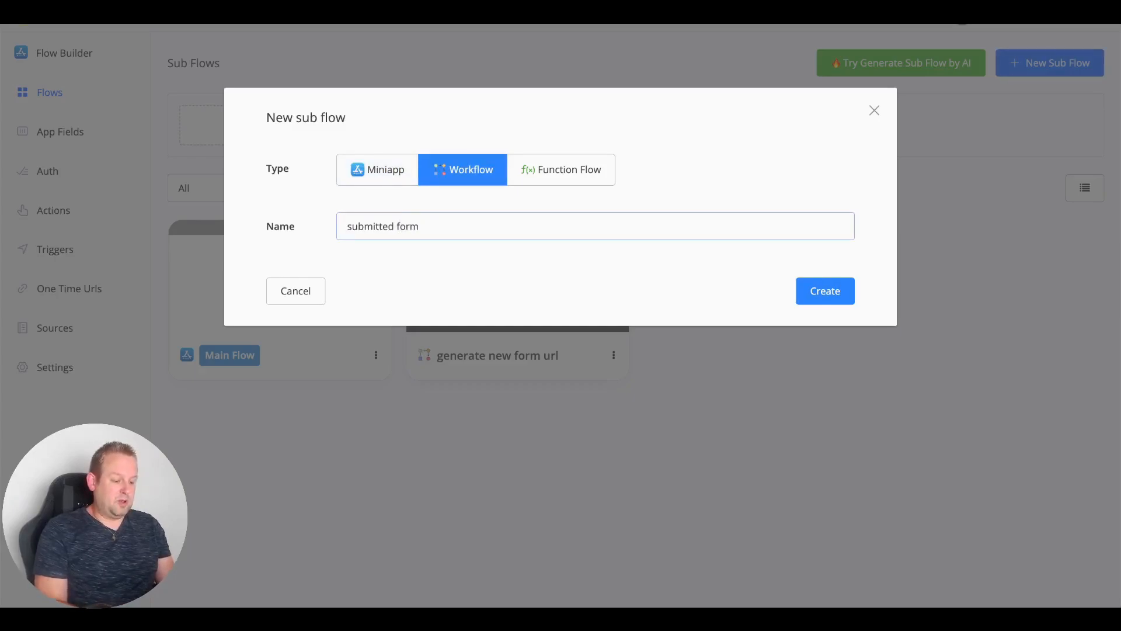
click(827, 292)
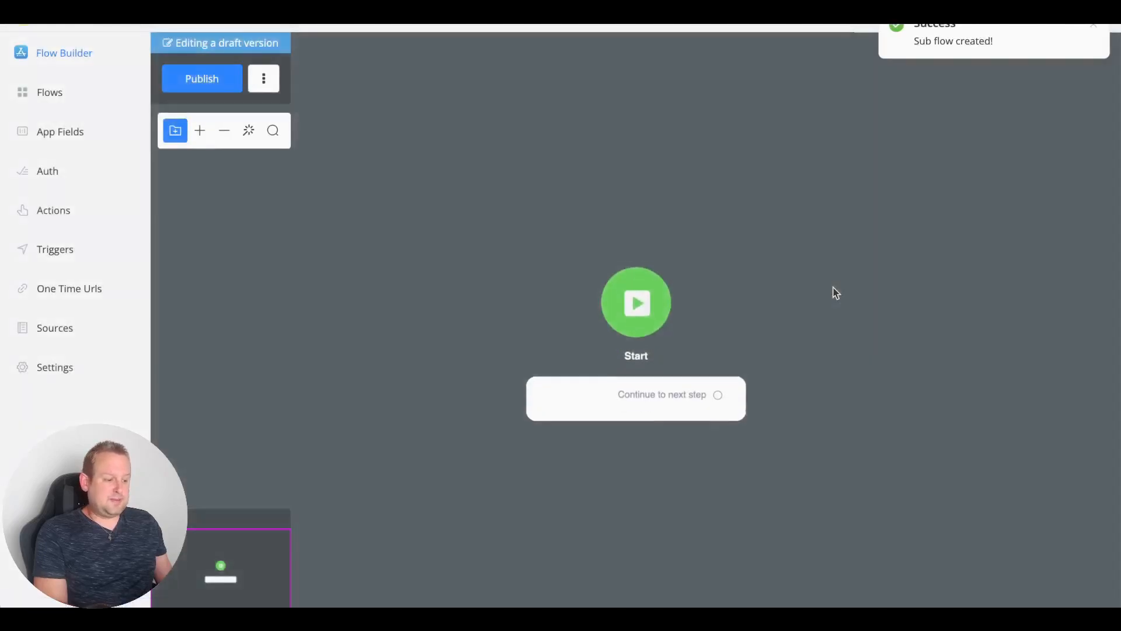
drag(676, 367, 651, 303)
Step: Make Action #1 fire the Form Submitted trigger, publish, and return to the sub flows list
click(763, 297)
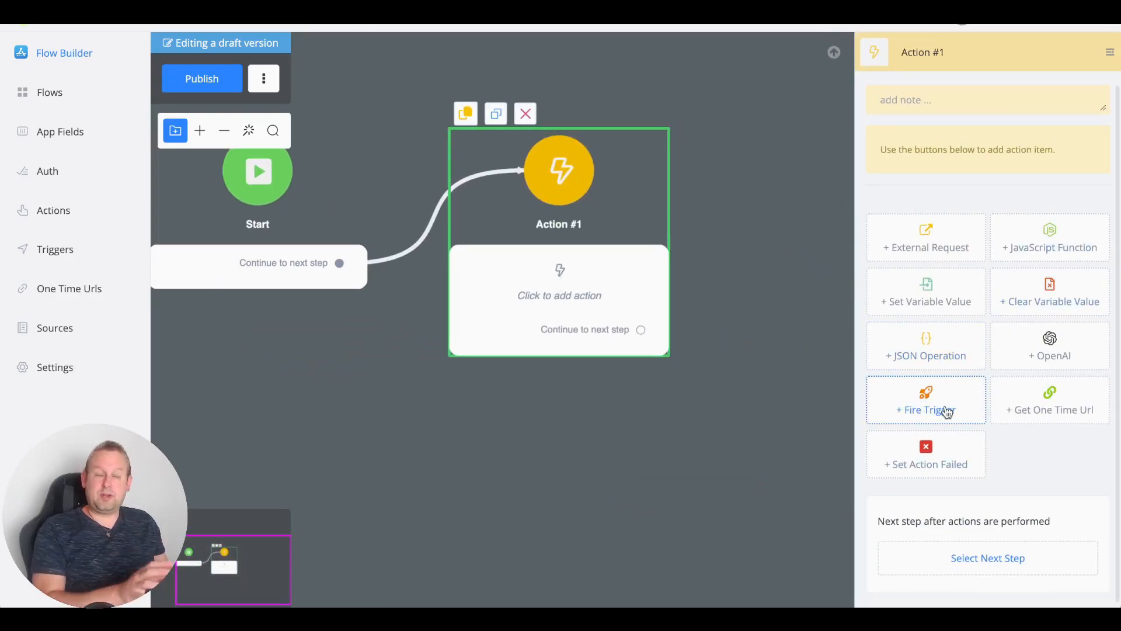
click(946, 412)
click(979, 143)
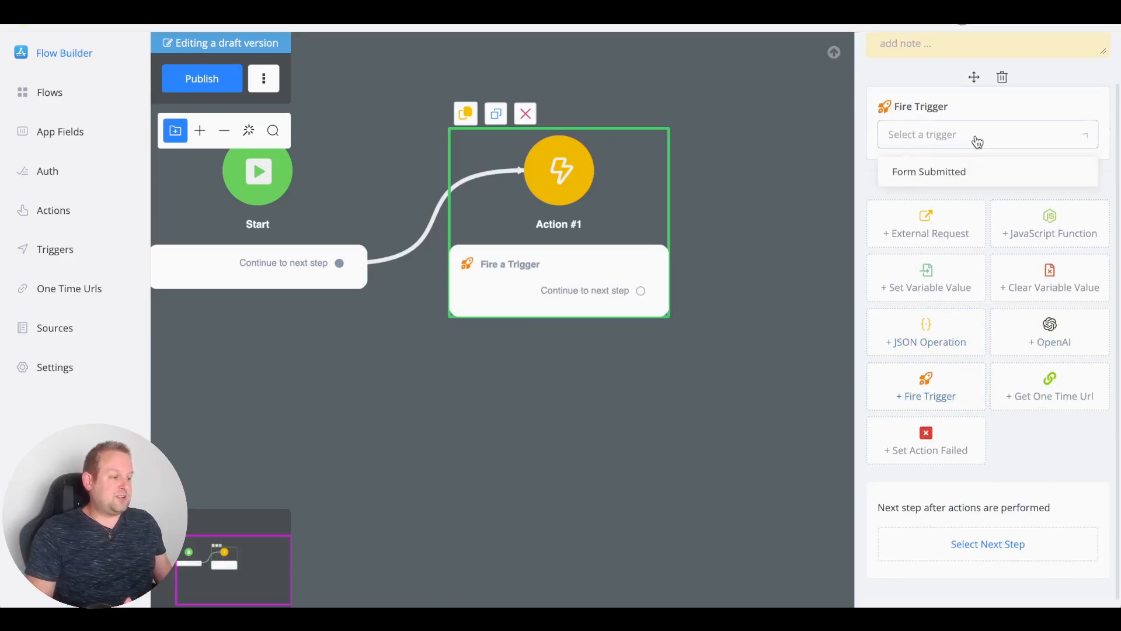
click(999, 178)
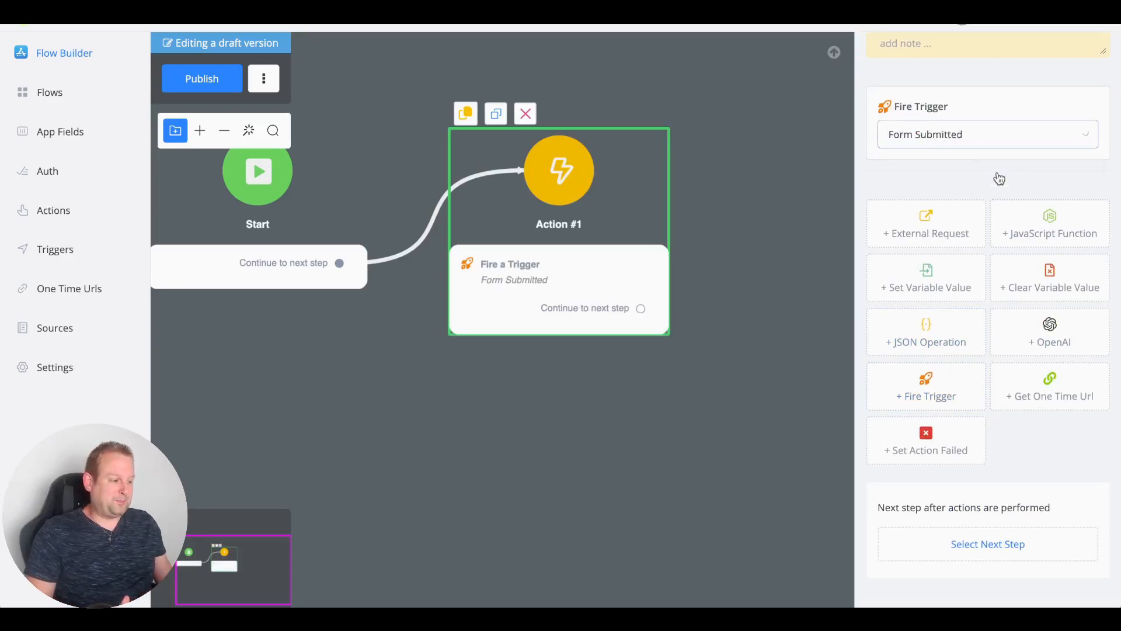
click(750, 181)
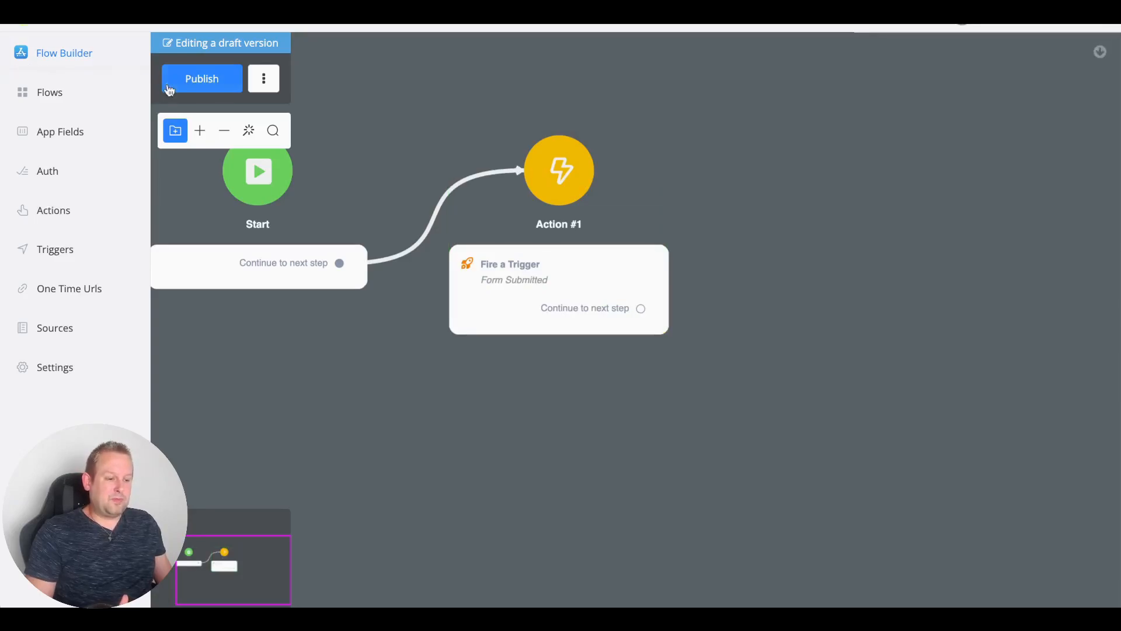
click(184, 77)
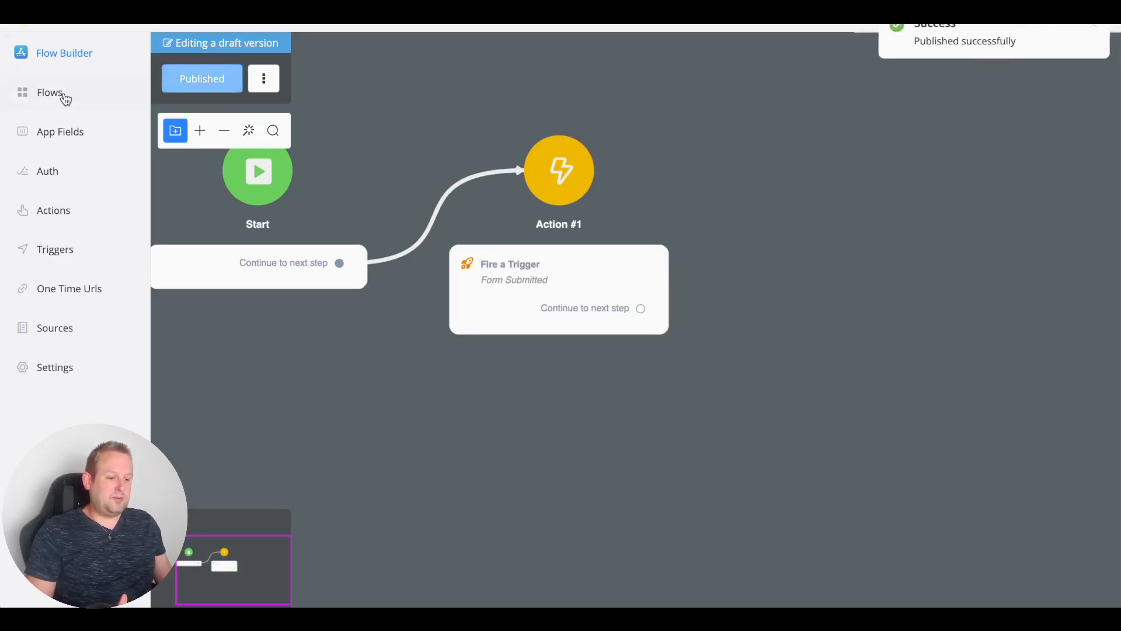
click(62, 95)
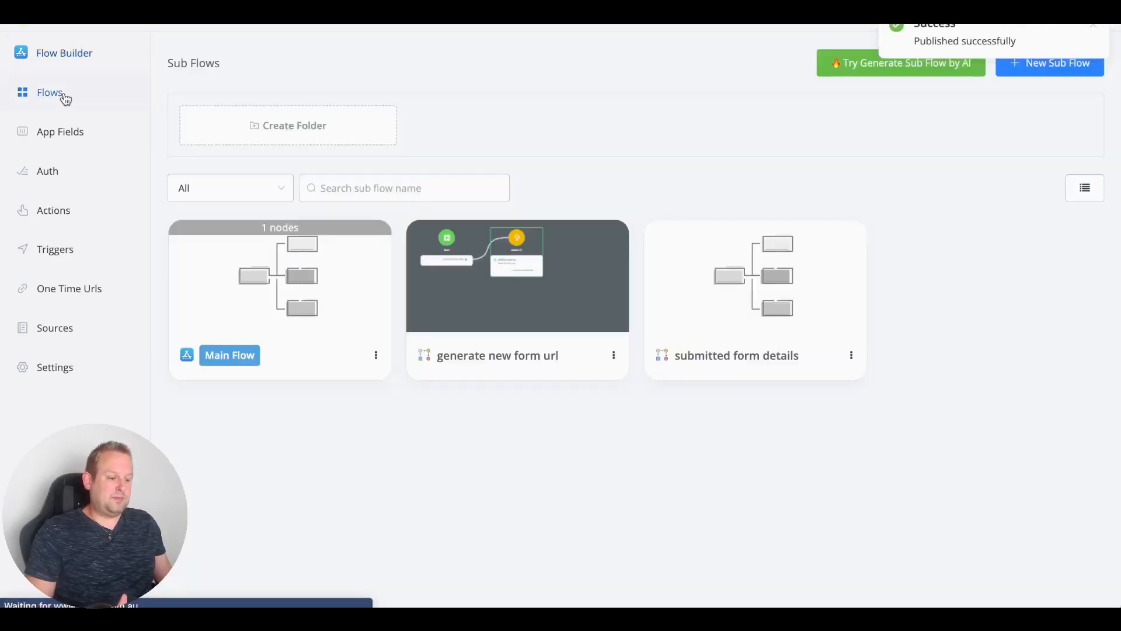
Step: Assign the submitted form details sub flow to the New Form submission one-time URL
click(65, 296)
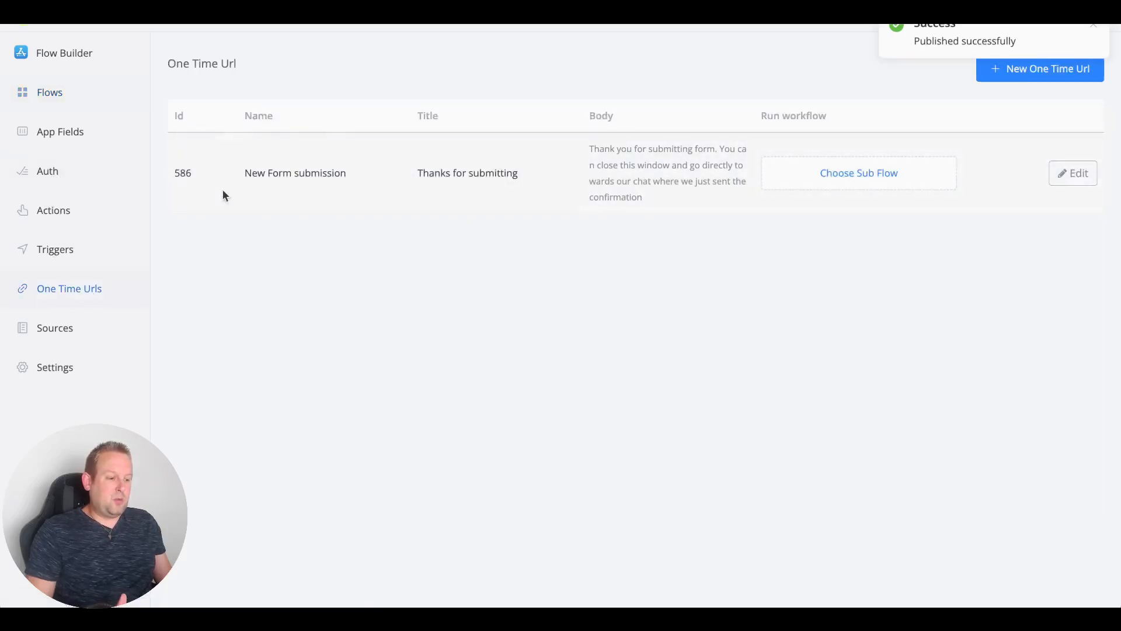
click(840, 174)
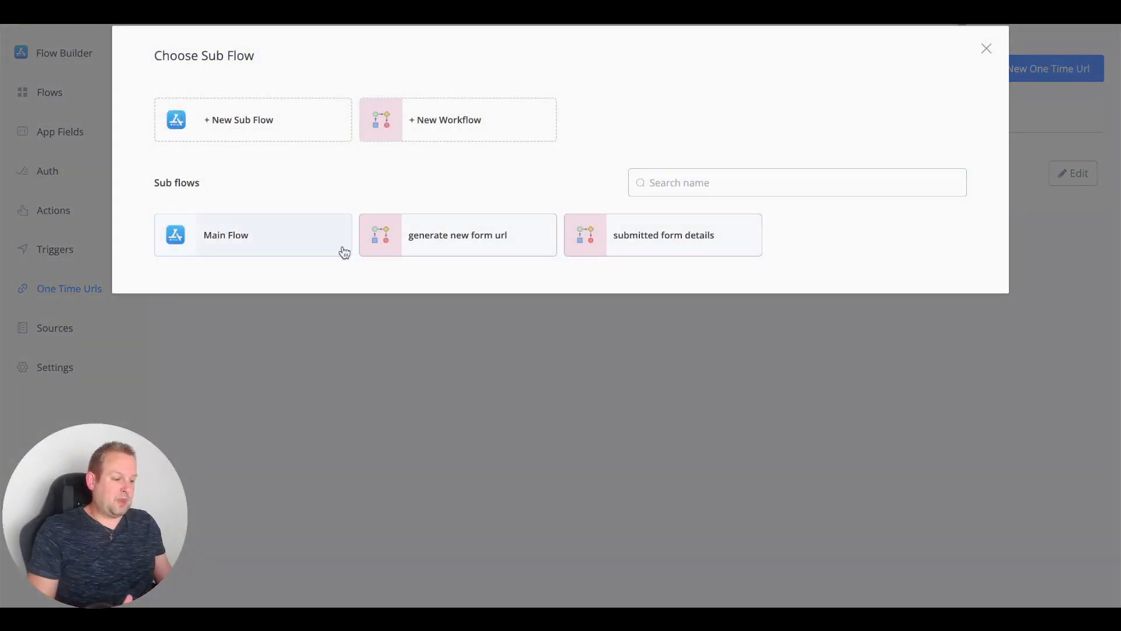
click(670, 243)
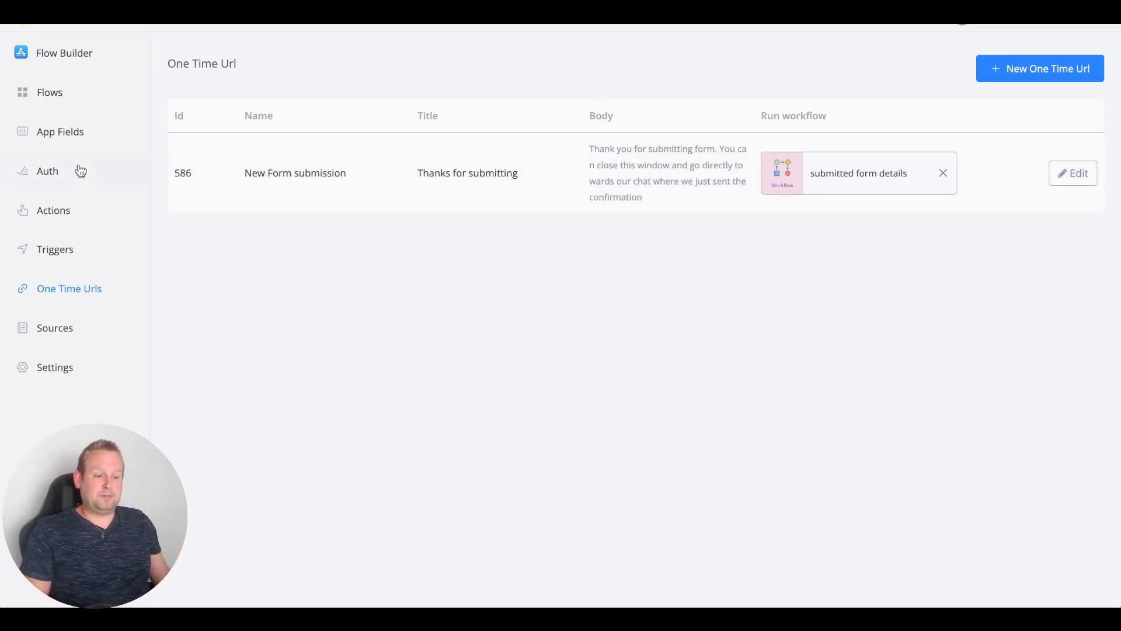
click(85, 213)
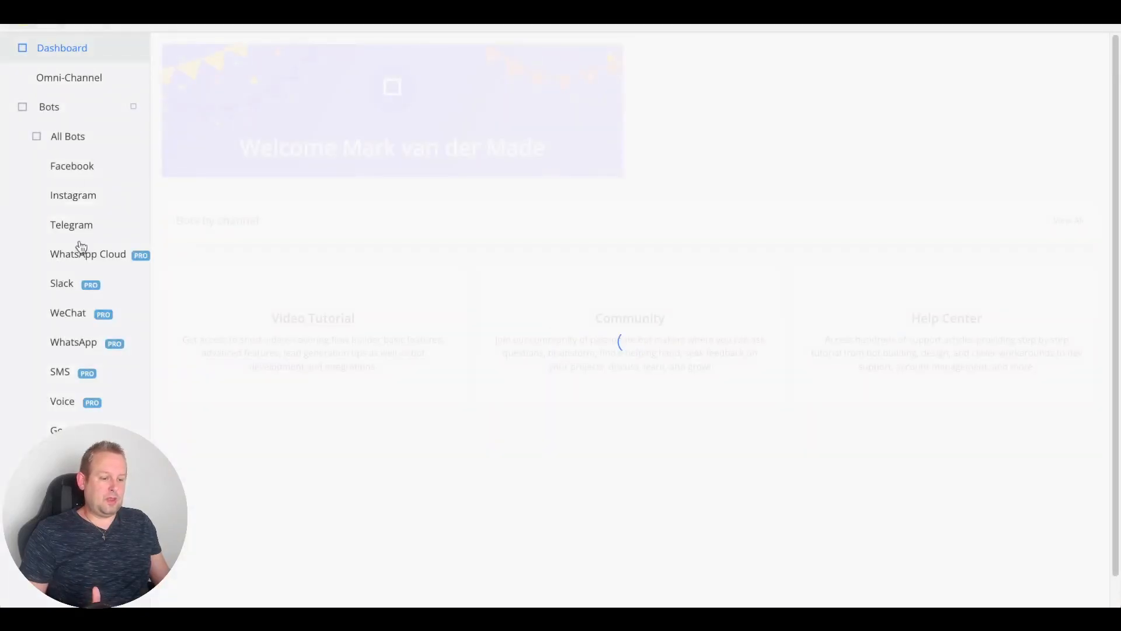
Step: Copy Form generator's share draft link from My Mini-Apps and open it in the browser
scroll(76, 251, down, 4)
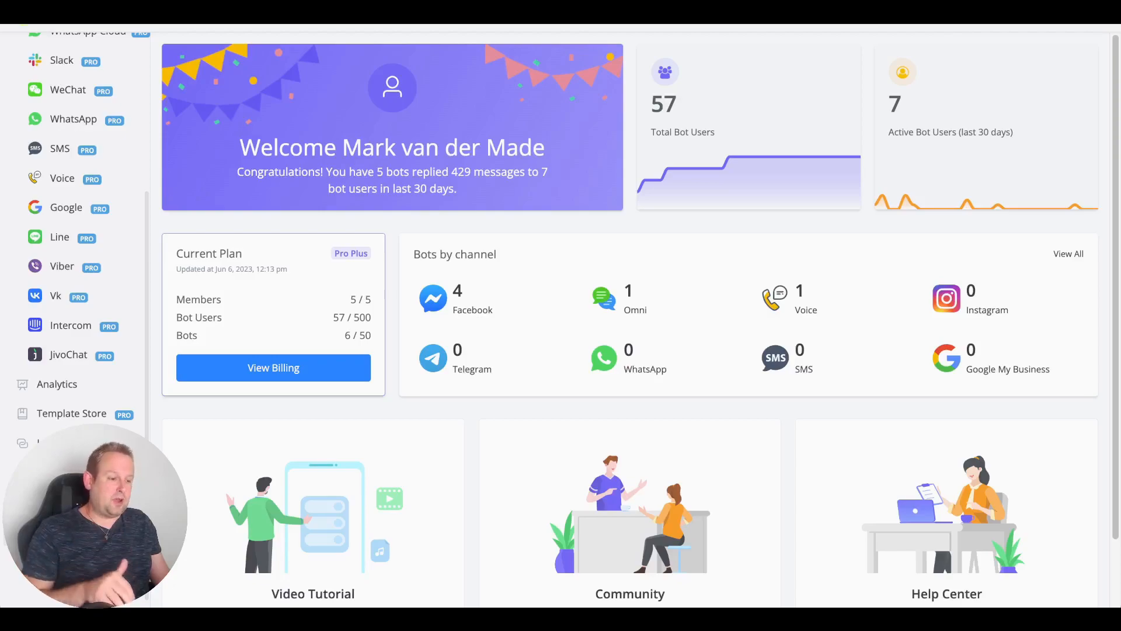
click(70, 502)
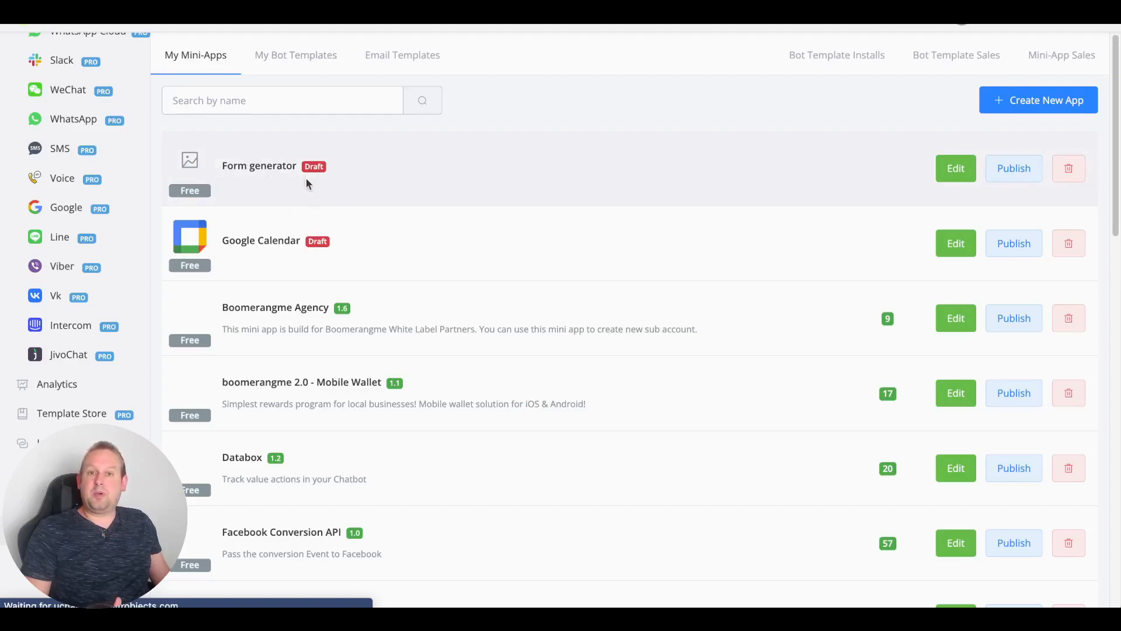
click(1019, 168)
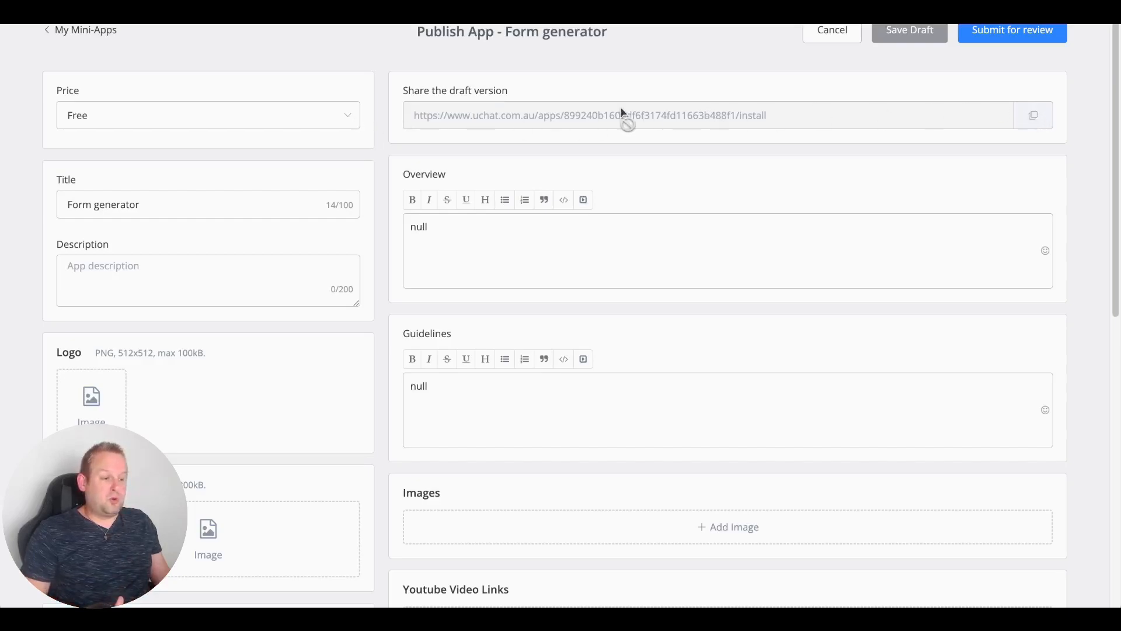
click(1030, 123)
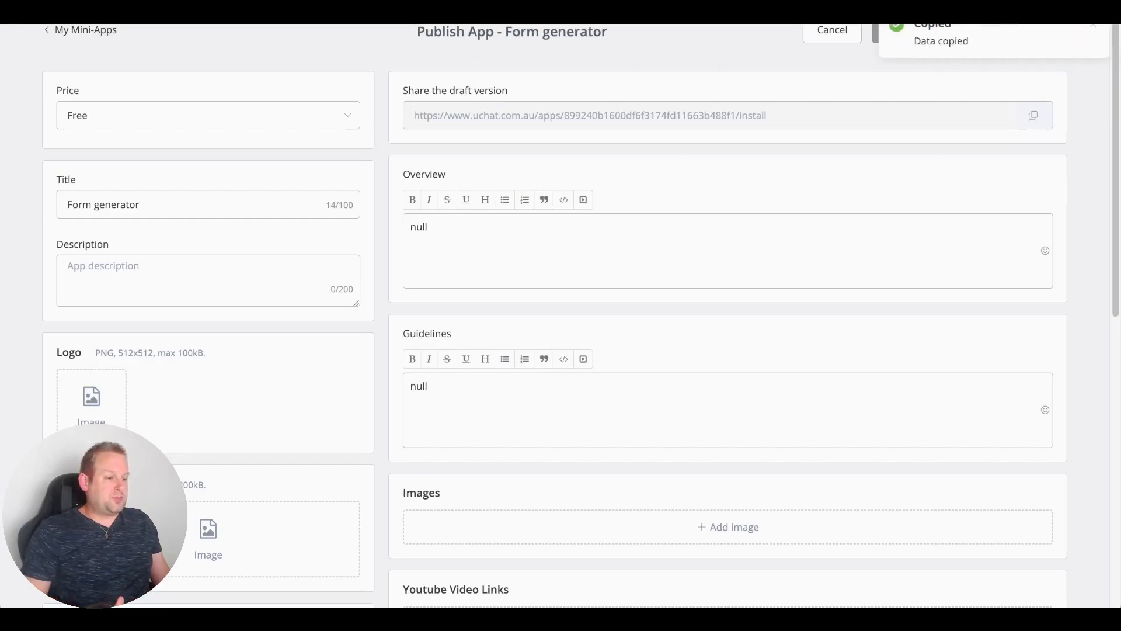
key(super+v)
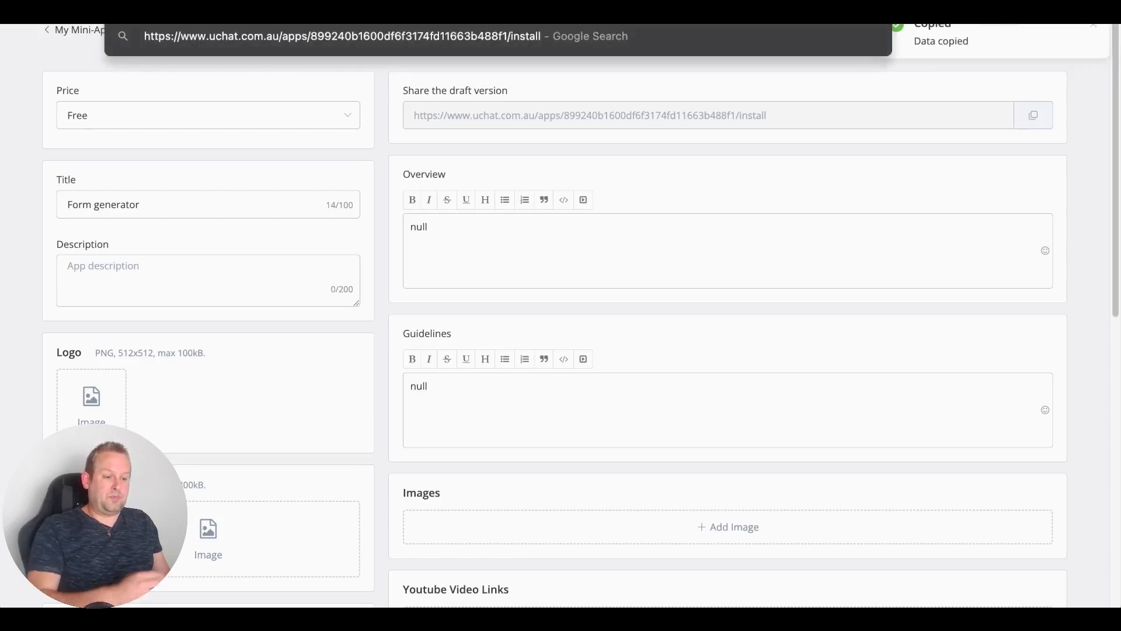
key(Return)
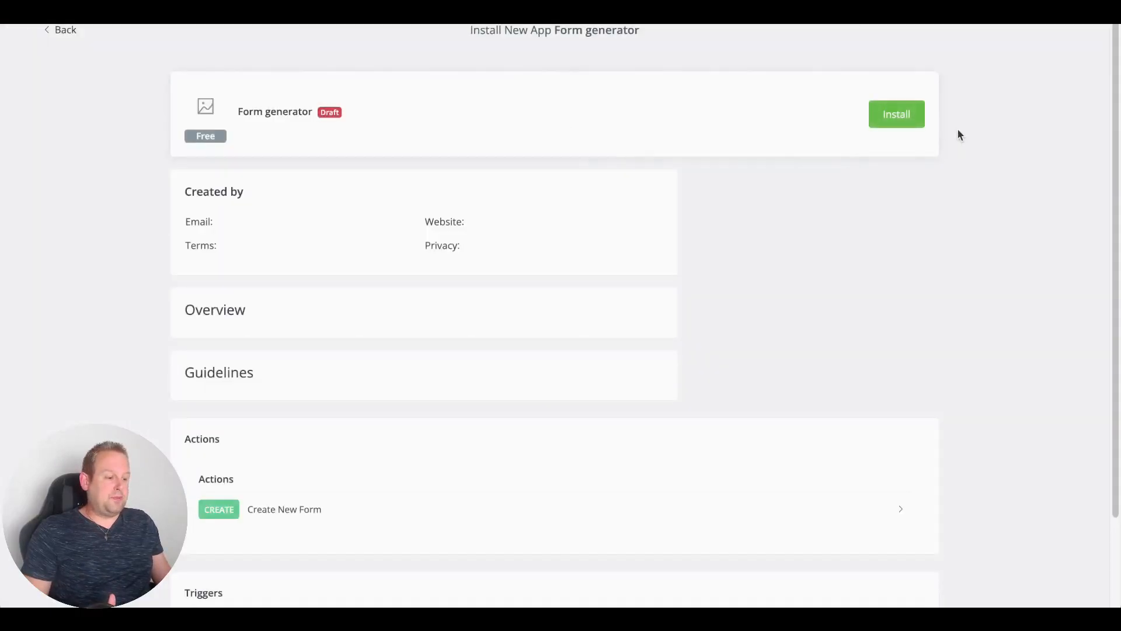
Step: Install Form generator, save its settings, and open the omni-channel bot
click(880, 114)
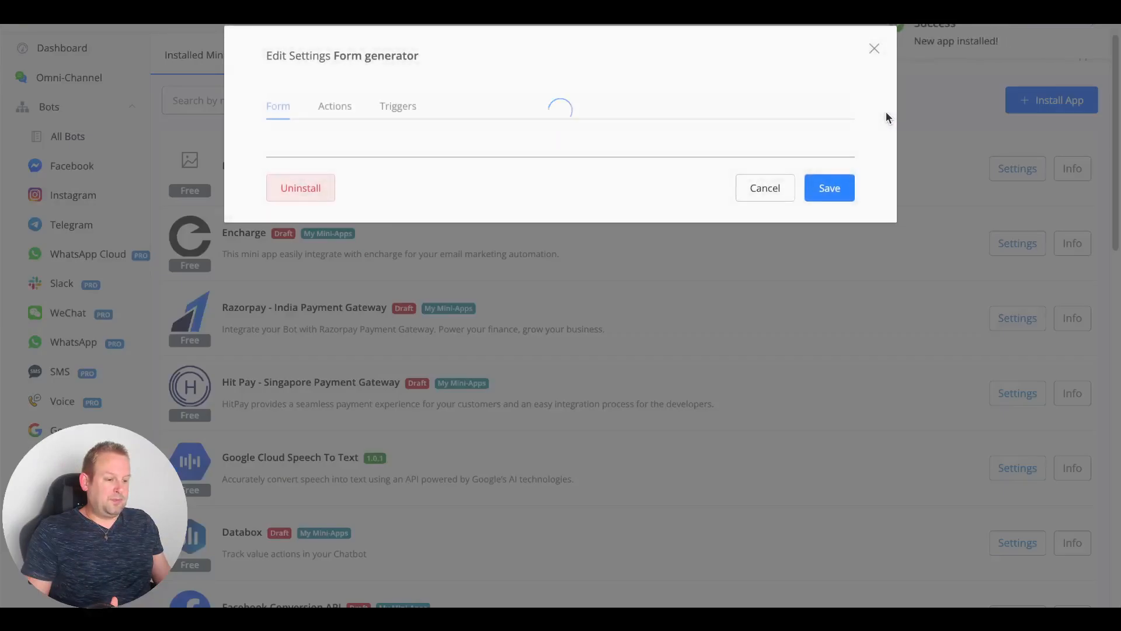
click(825, 194)
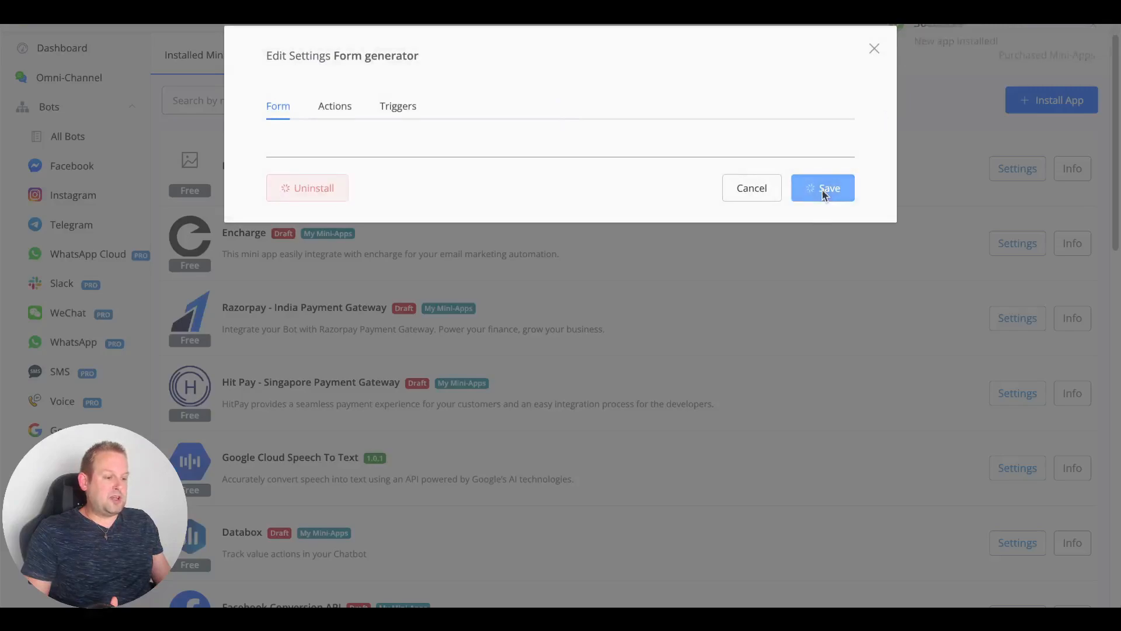
click(44, 82)
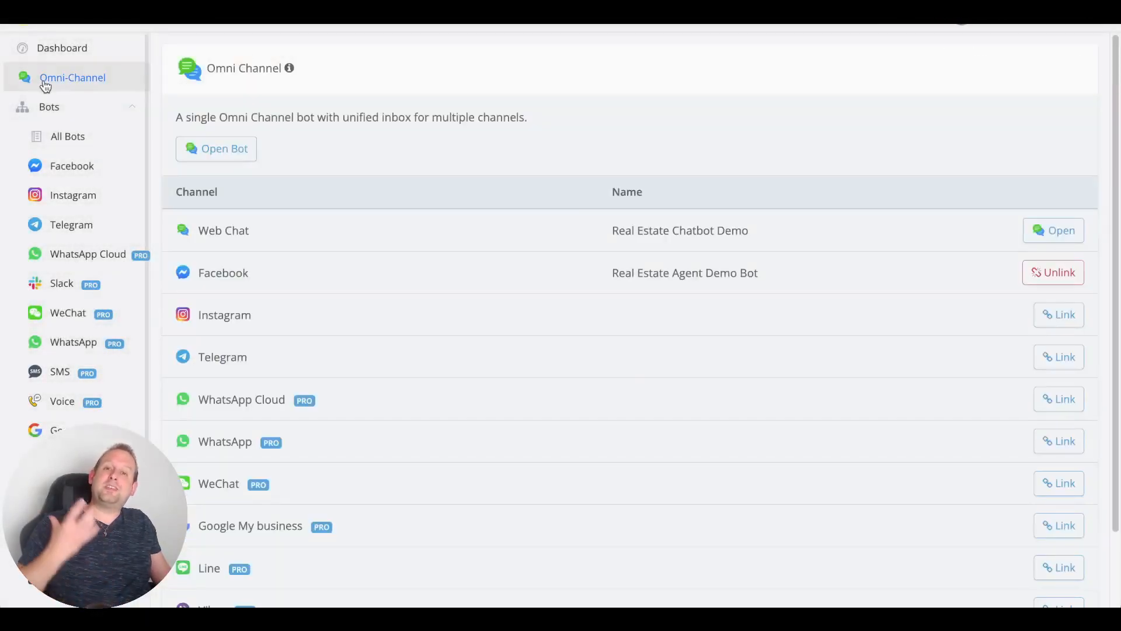
click(252, 151)
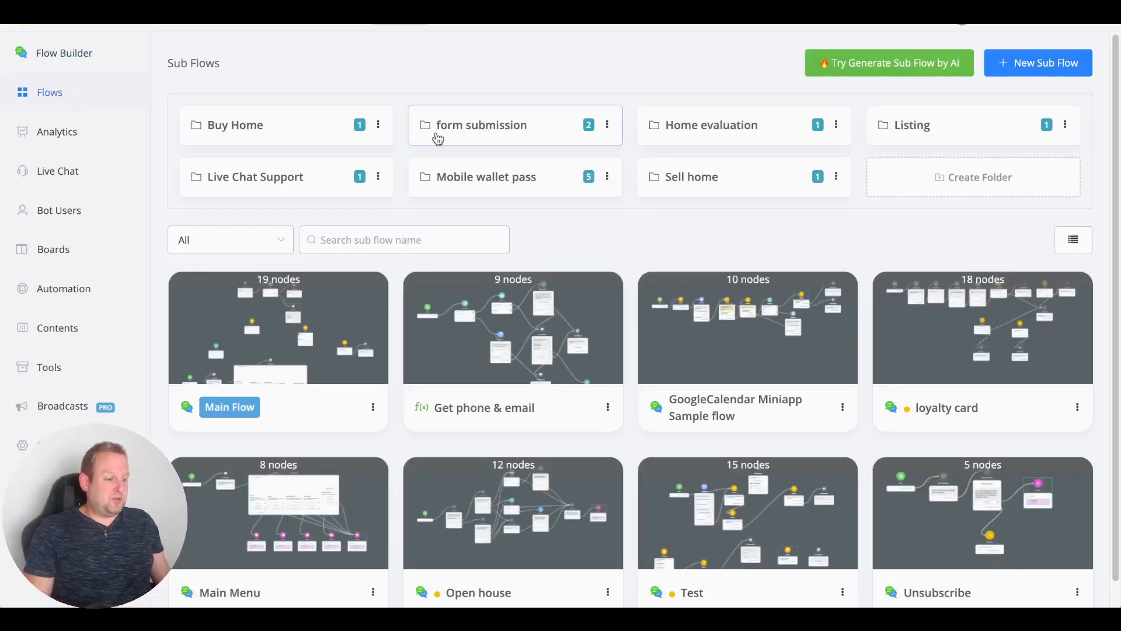
Step: Open the get form url sub flow in the form submission folder as an editable draft
click(500, 135)
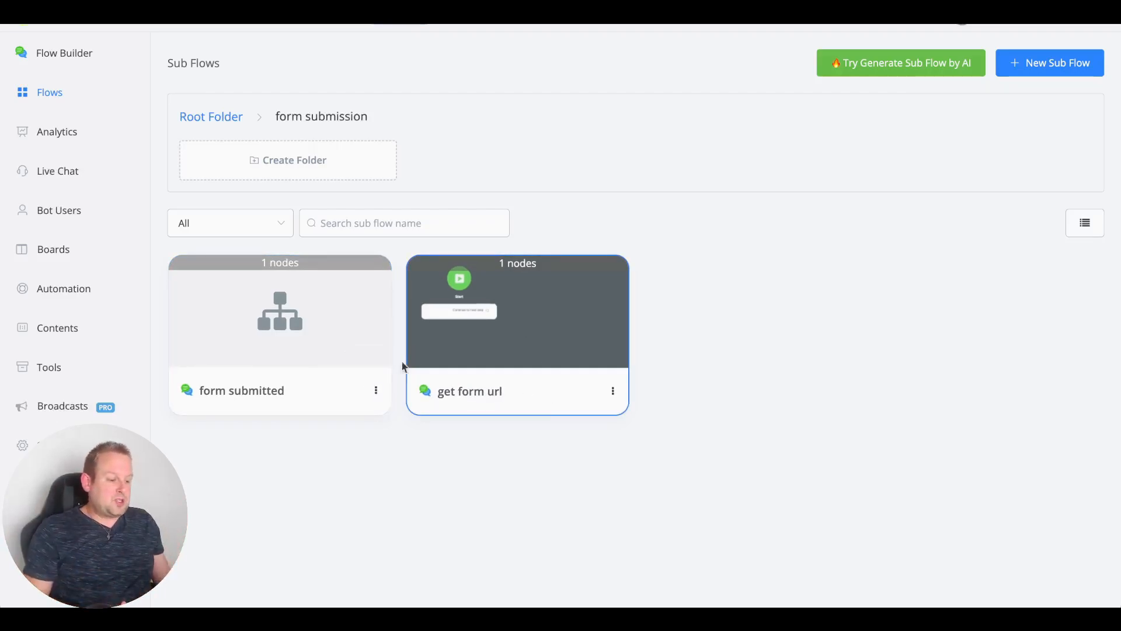
click(541, 349)
drag(536, 345, 305, 336)
click(202, 80)
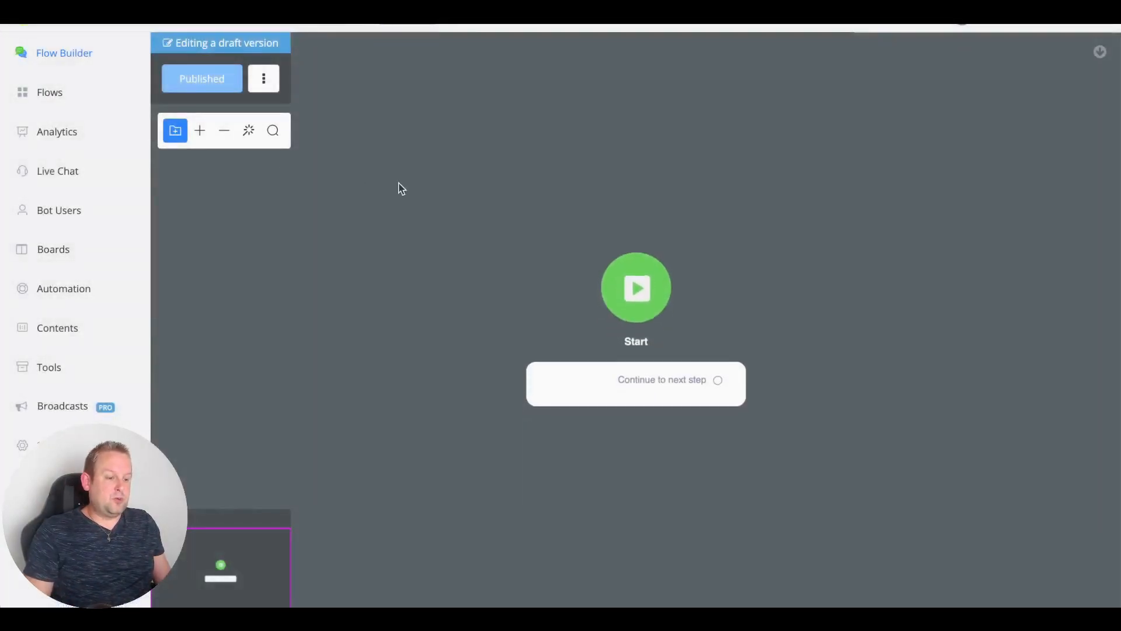
click(593, 365)
drag(593, 365, 532, 243)
Step: Add an Action step after Start and browse its integrations list
click(608, 372)
click(924, 304)
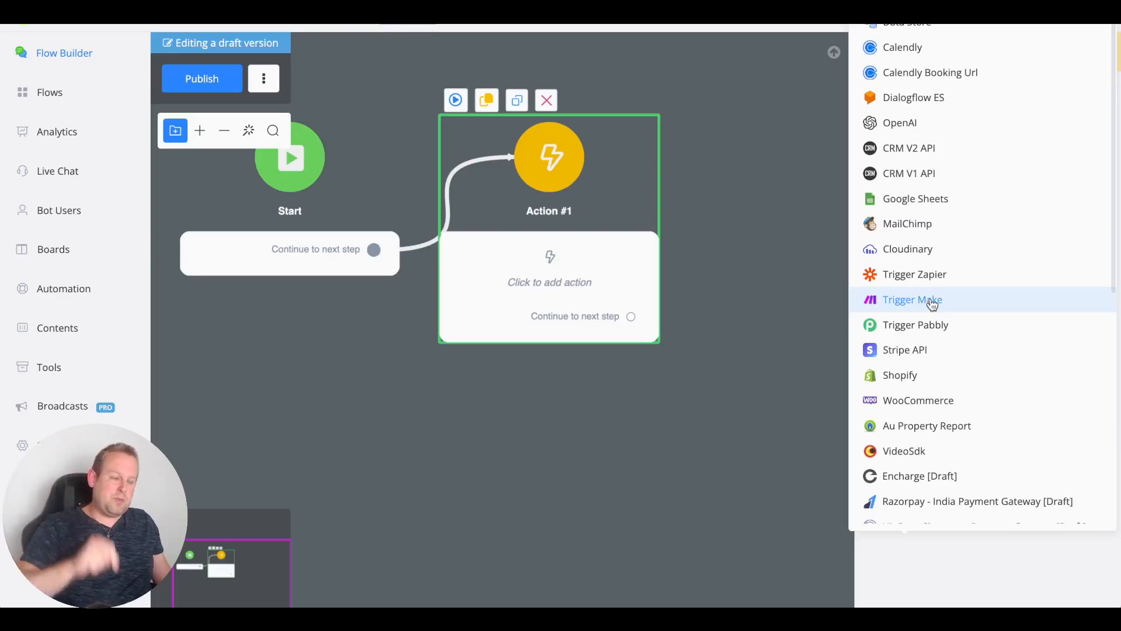
scroll(929, 303, down, 5)
scroll(934, 302, down, 3)
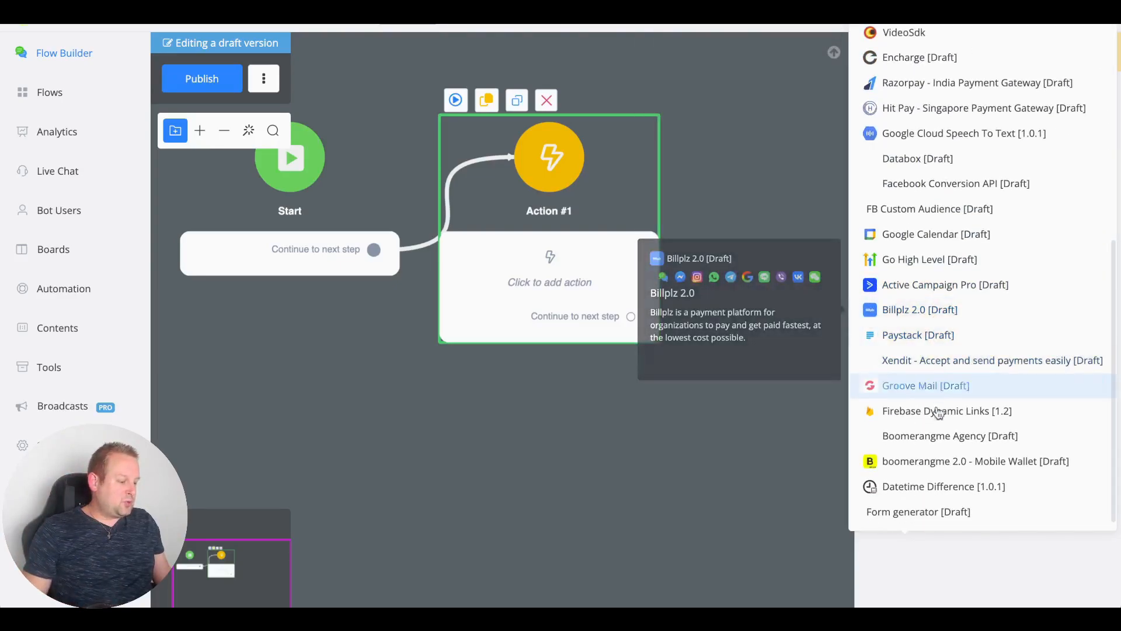
mouse_move(906, 519)
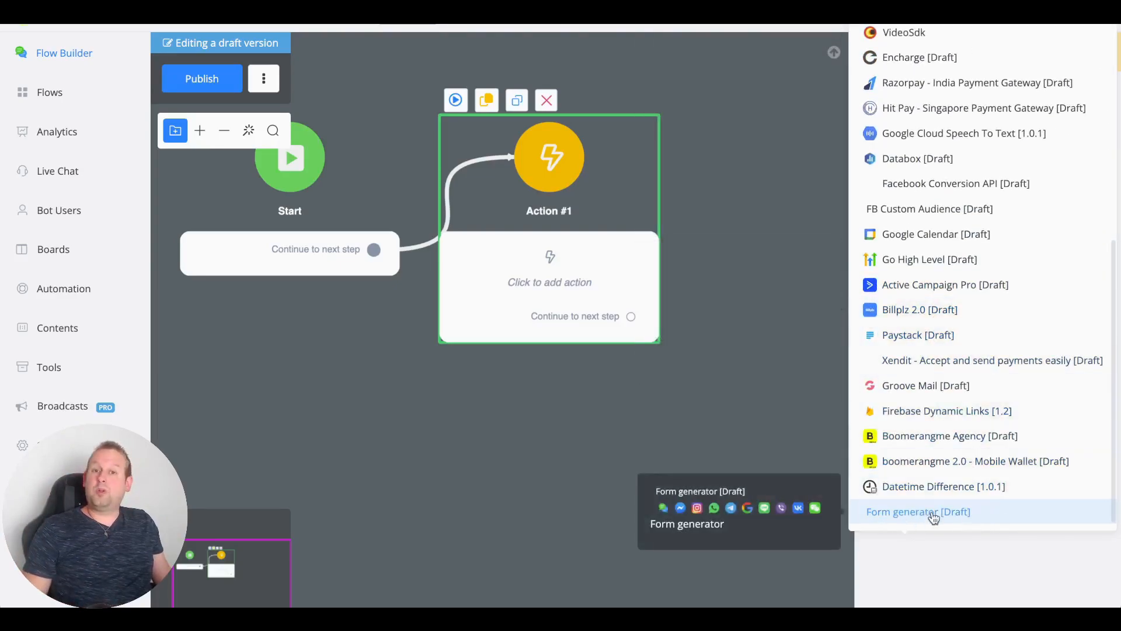
Step: Set Action #1 to Form generator's Create New Form, saving Form URL into form_url, then add a next step
click(934, 517)
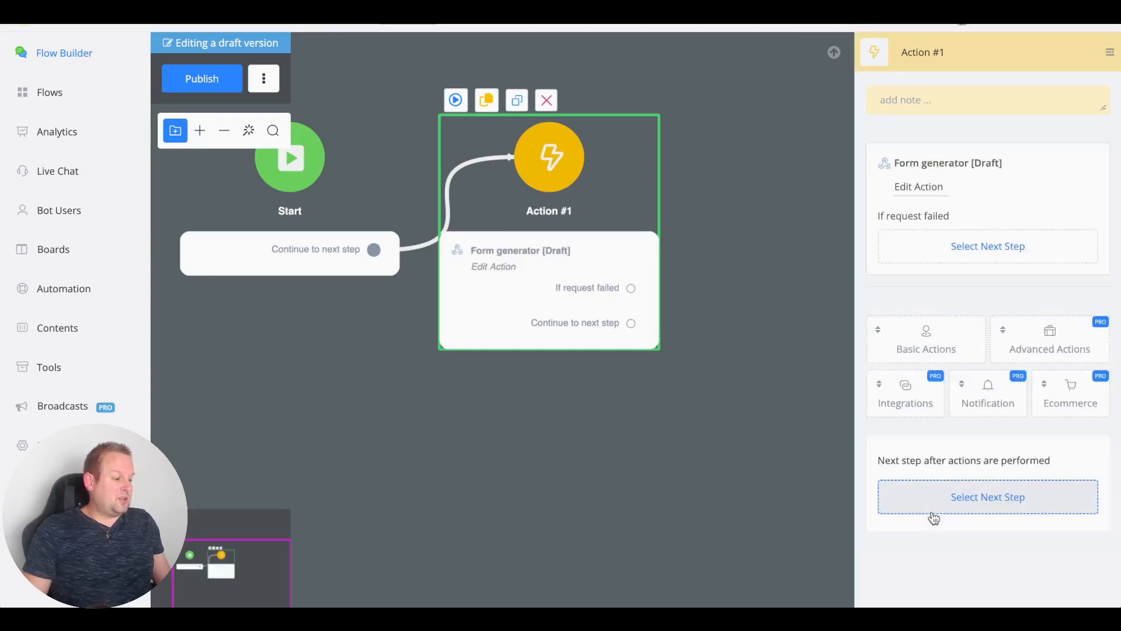
click(931, 186)
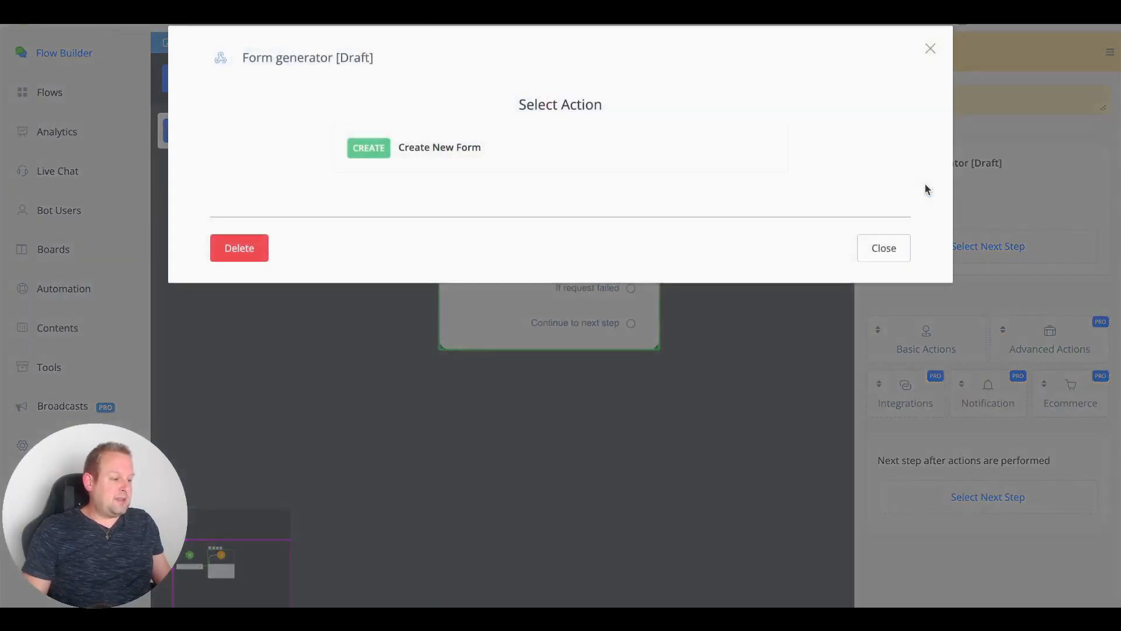
click(500, 149)
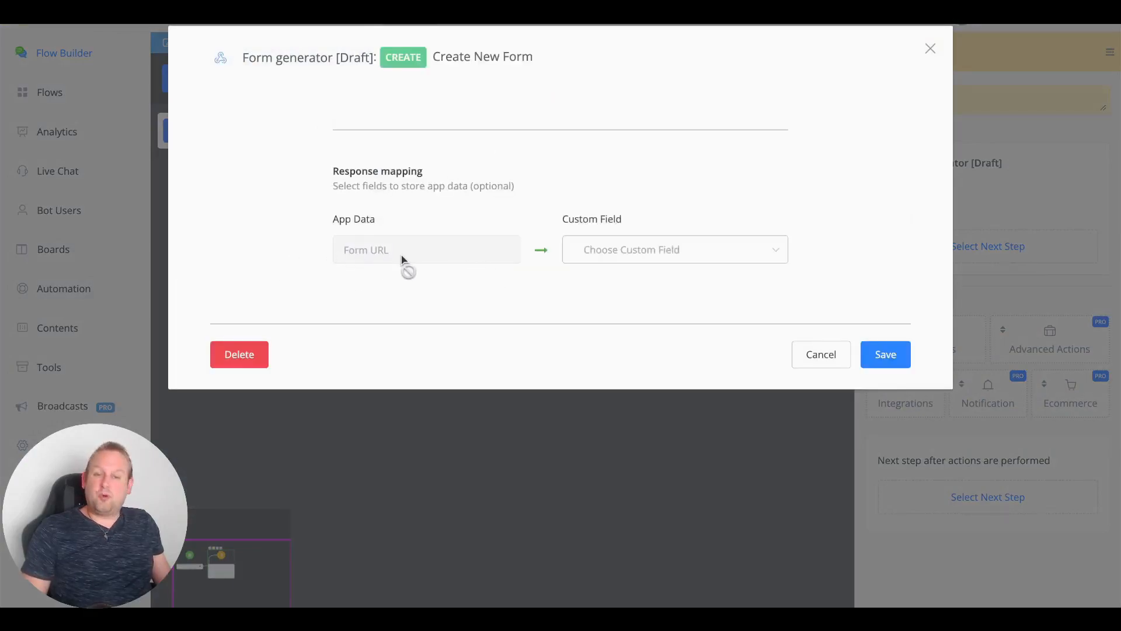
click(640, 249)
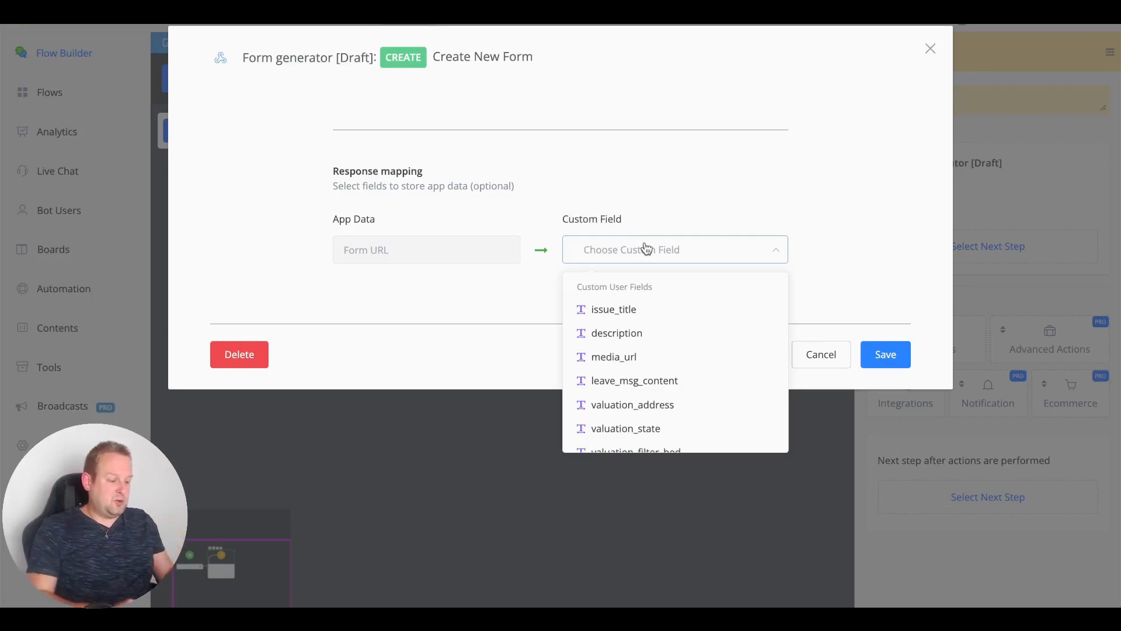
text(form)
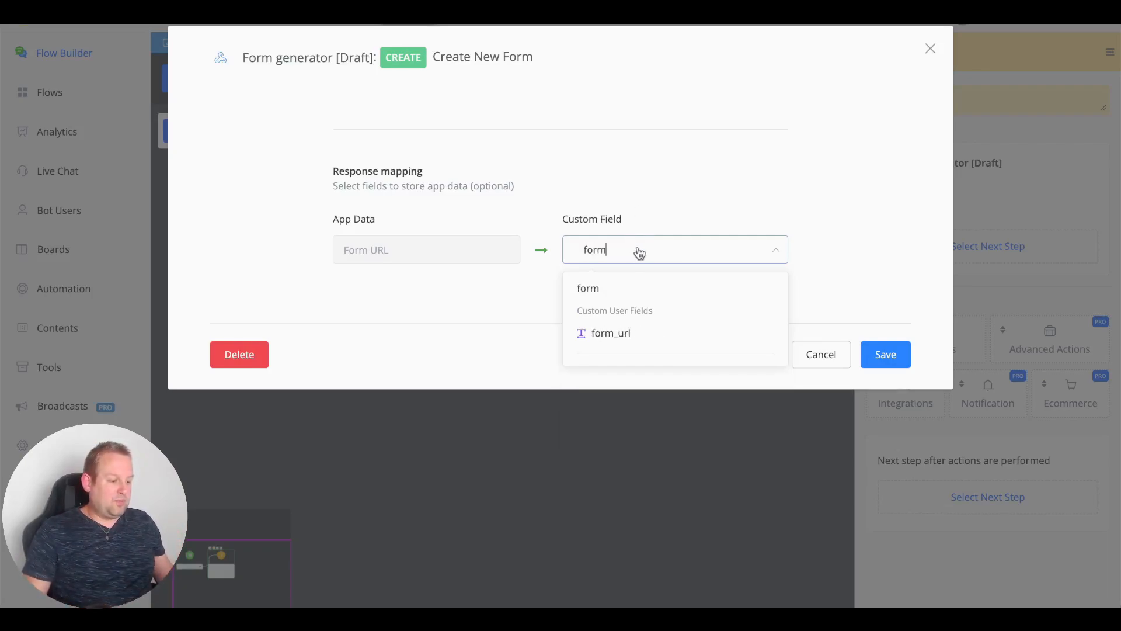
click(620, 334)
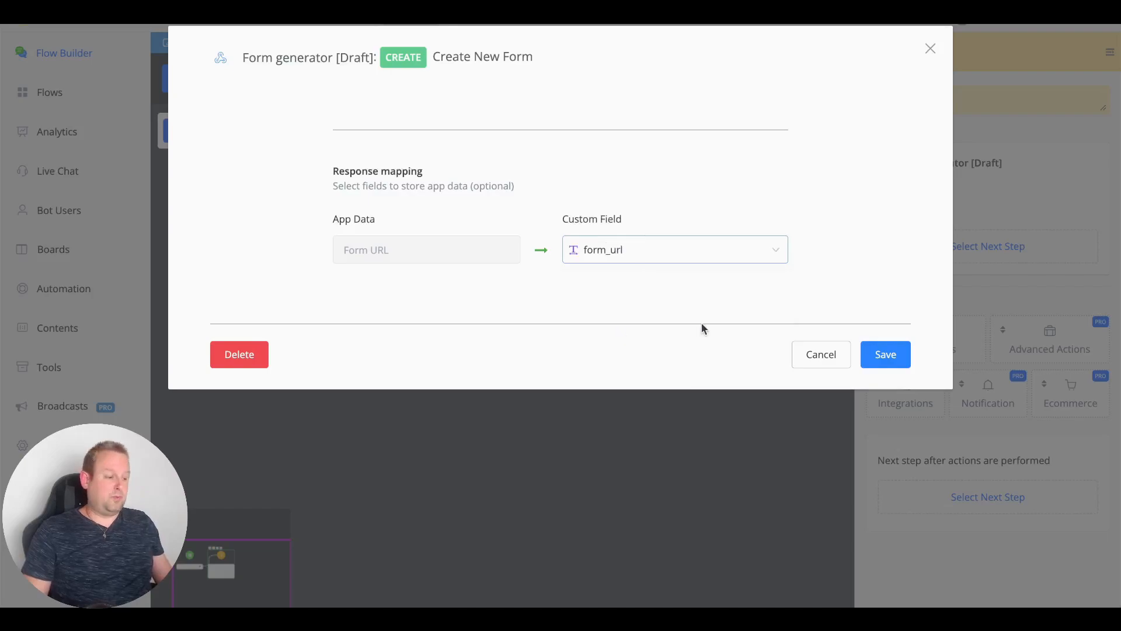
click(892, 357)
drag(700, 318, 596, 413)
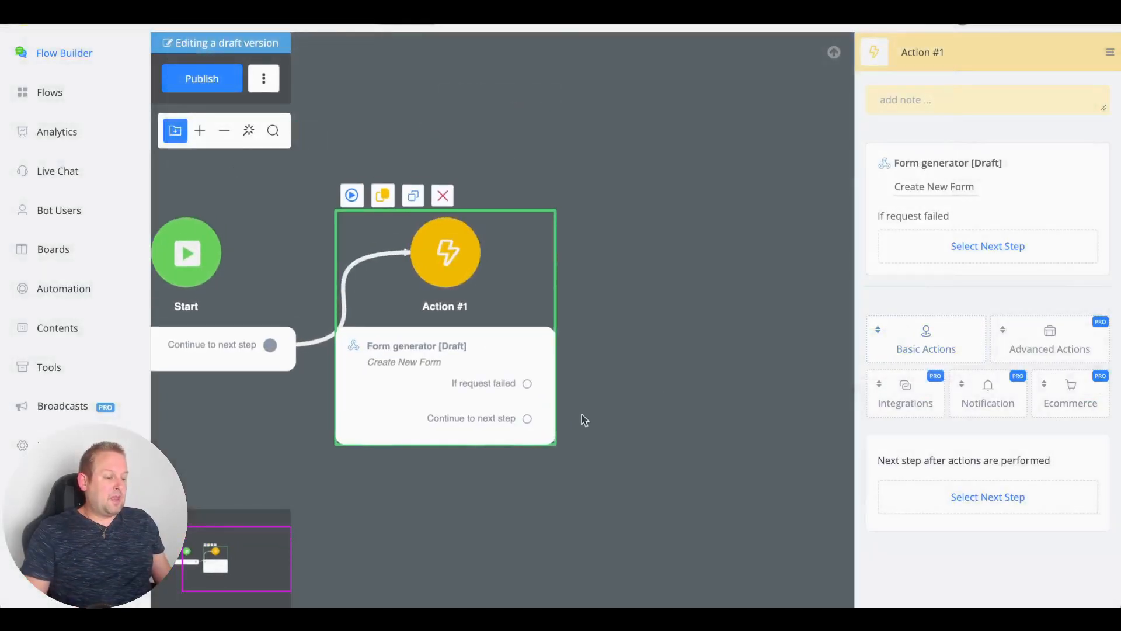
drag(526, 421, 583, 230)
Step: Add a Send Message step with text 'PLease submit your details by pressing the button below'
click(707, 296)
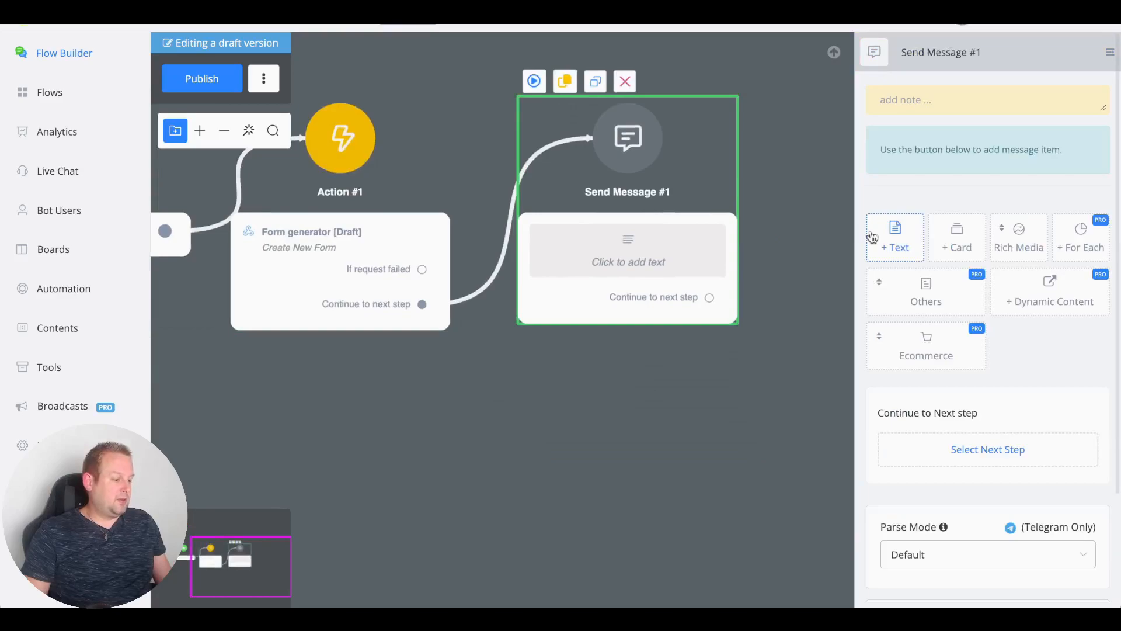
click(870, 234)
click(933, 111)
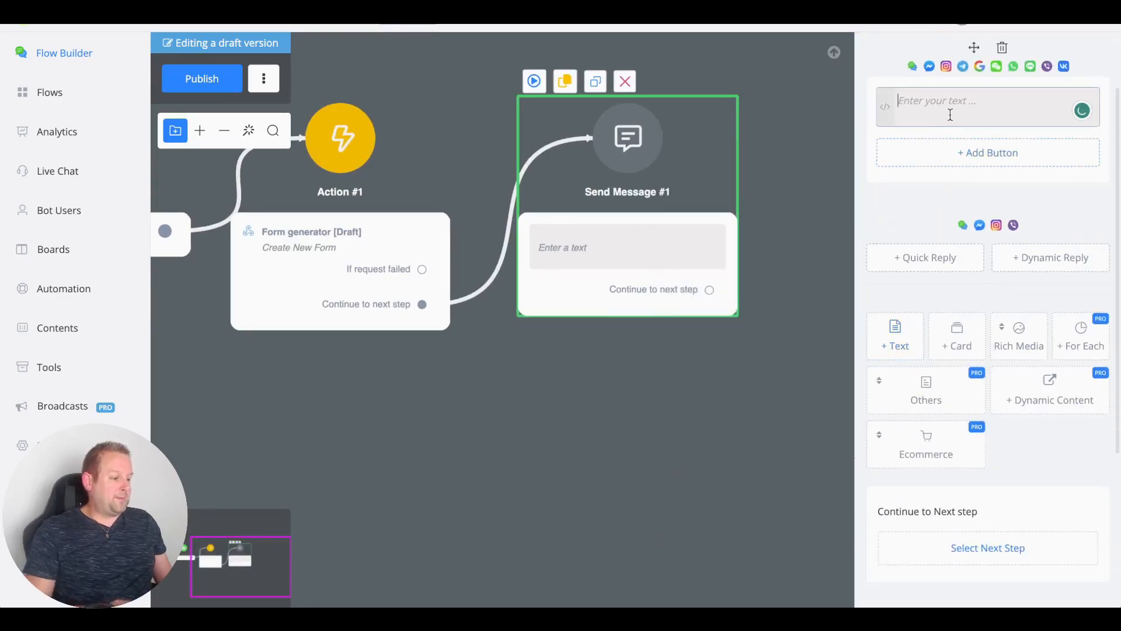
text(Submit form)
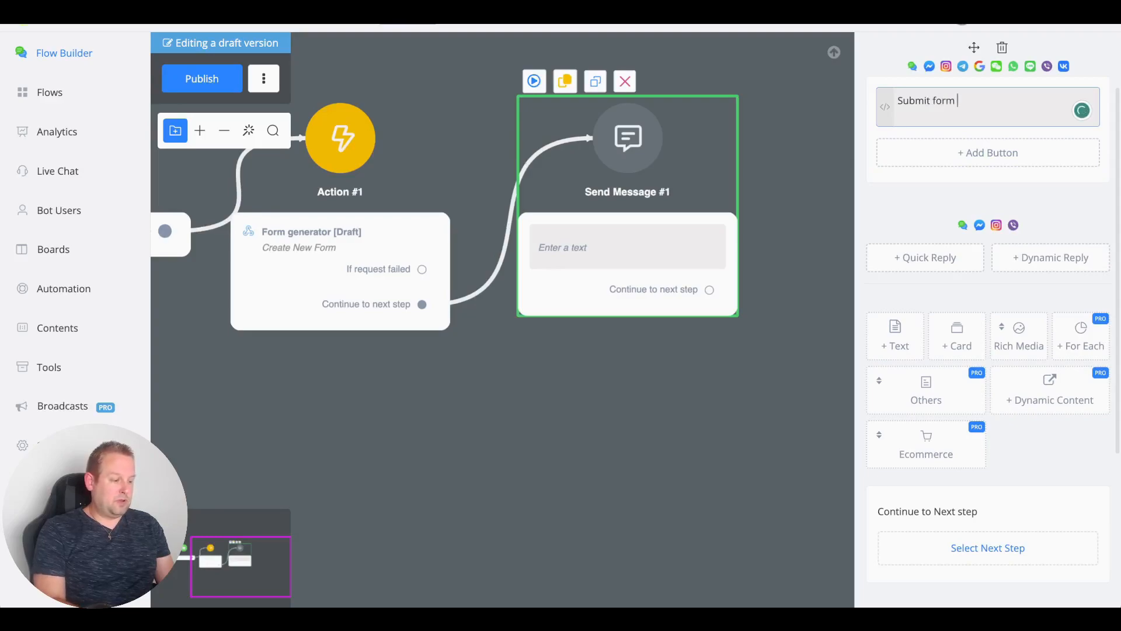
key(ctrl+a)
text(PLease submit)
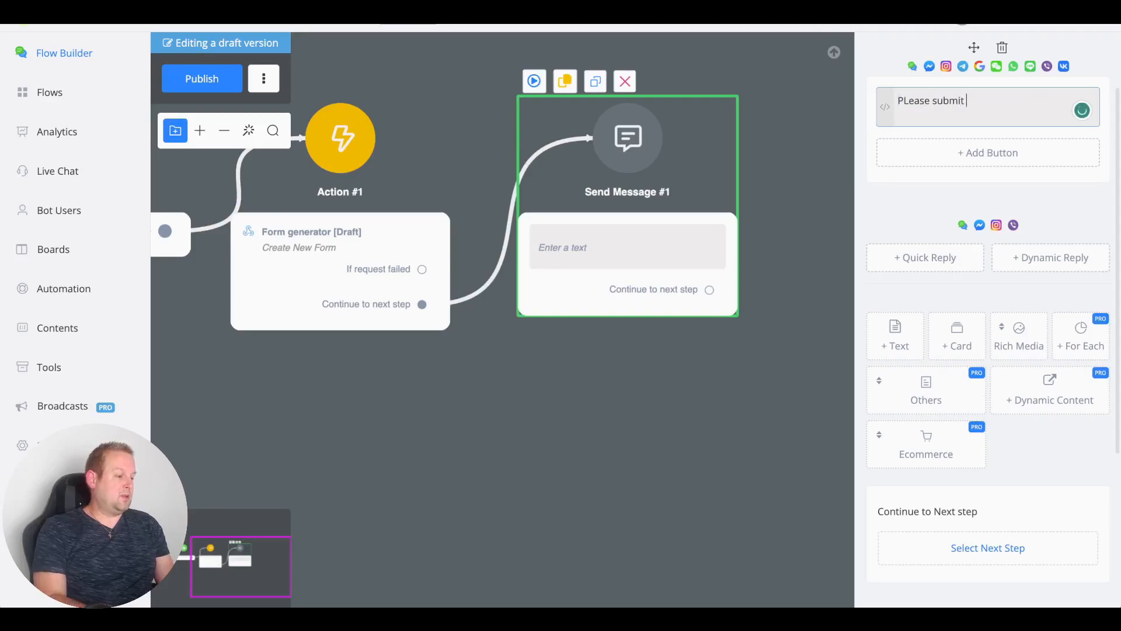
text( your your detaile)
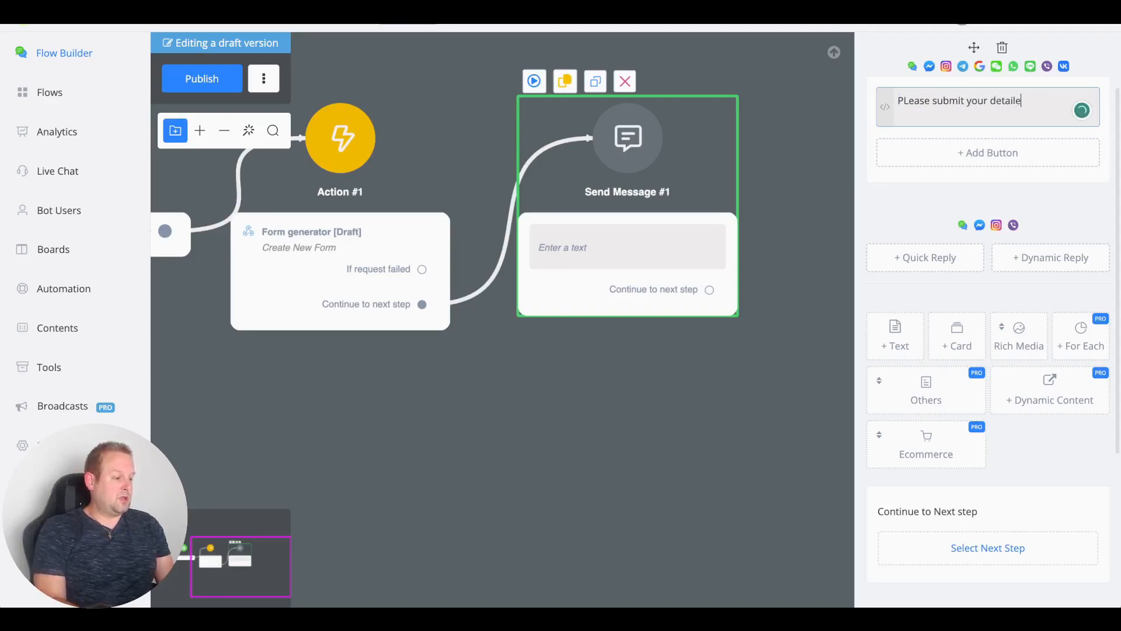
key(BackSpace)
text(s by pressin)
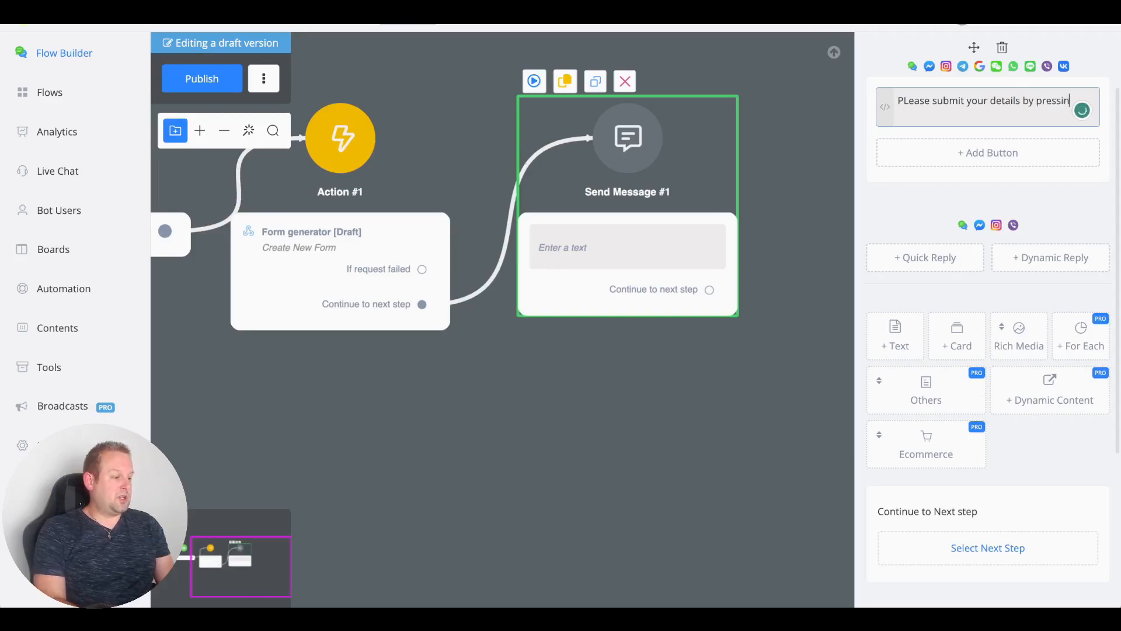
text(g the)
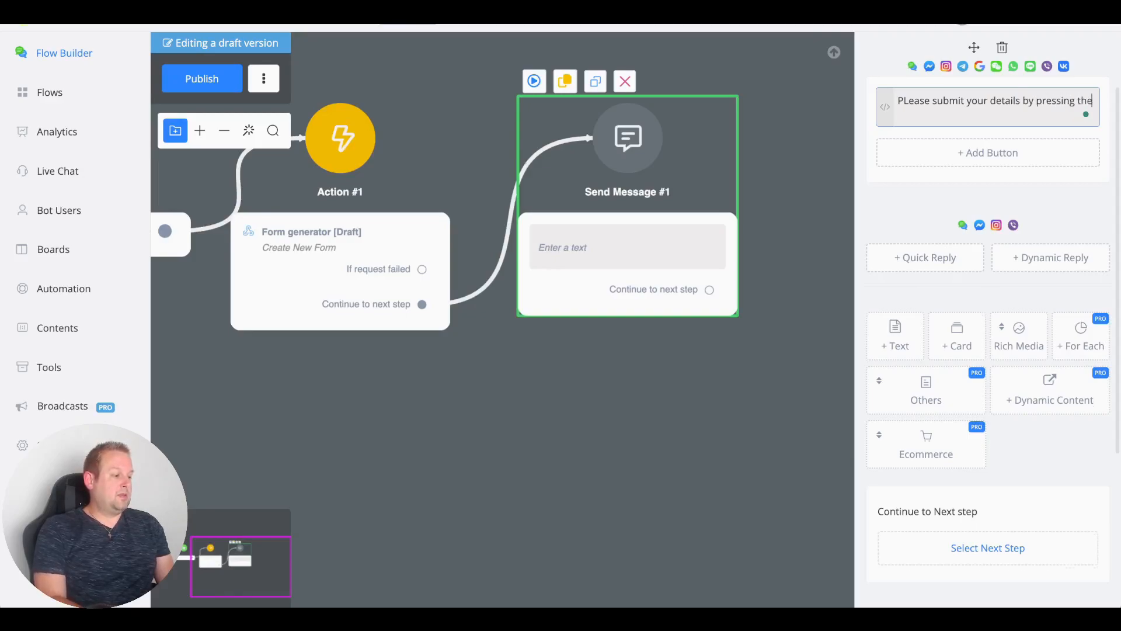
text( button below)
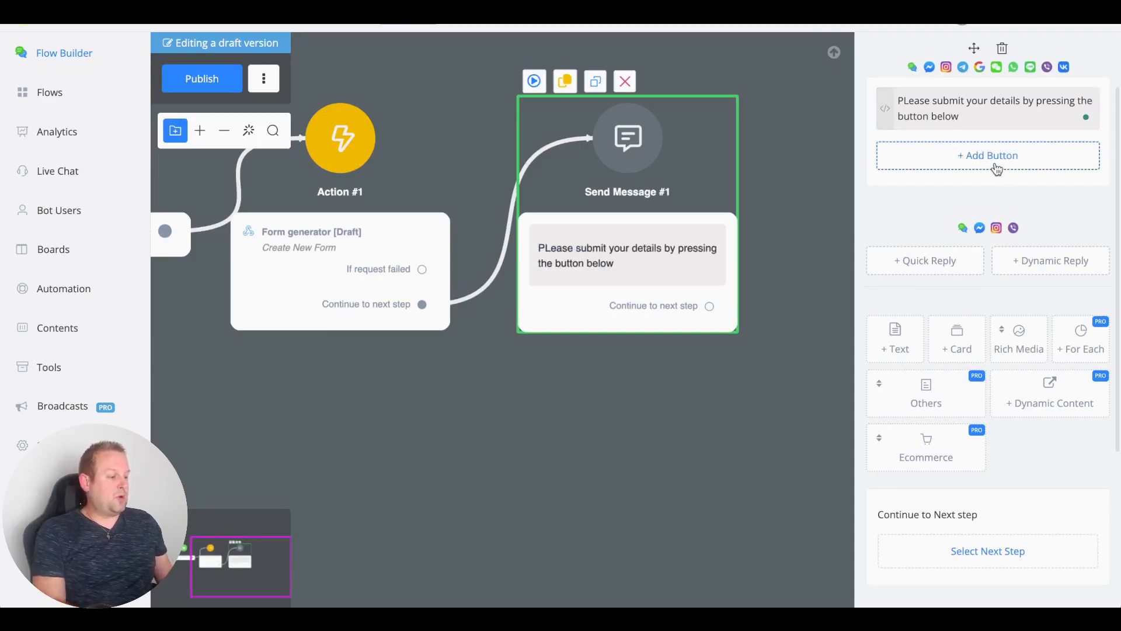
click(955, 155)
Step: Title the button 'Submit now' and make it open {{form_url}} in a Native-size webview
triple_click(532, 134)
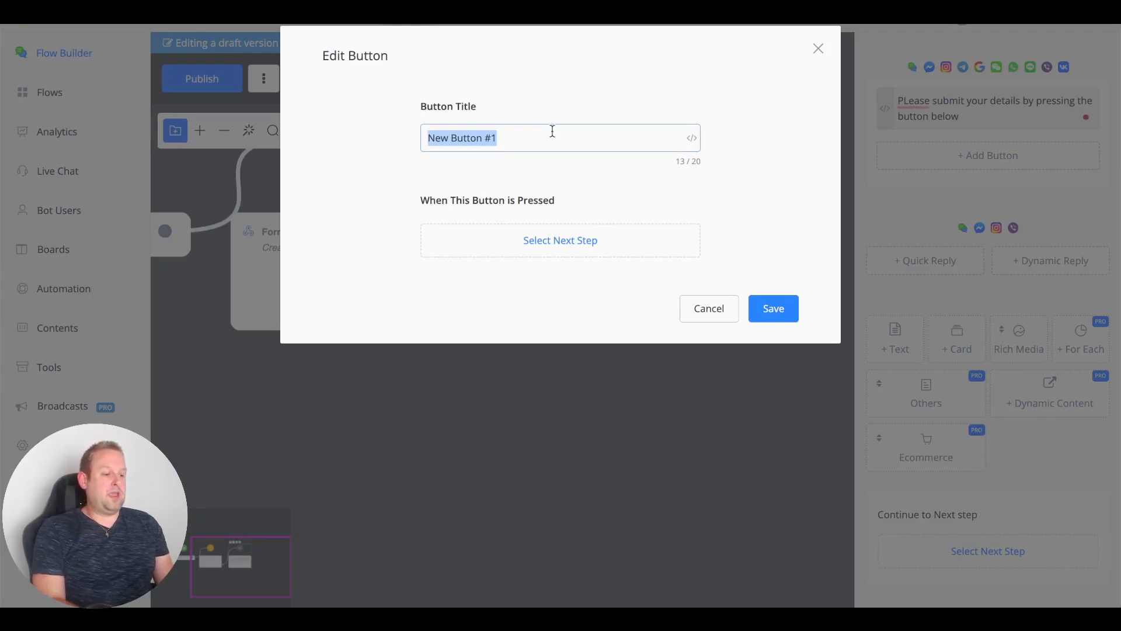
text(Submit now)
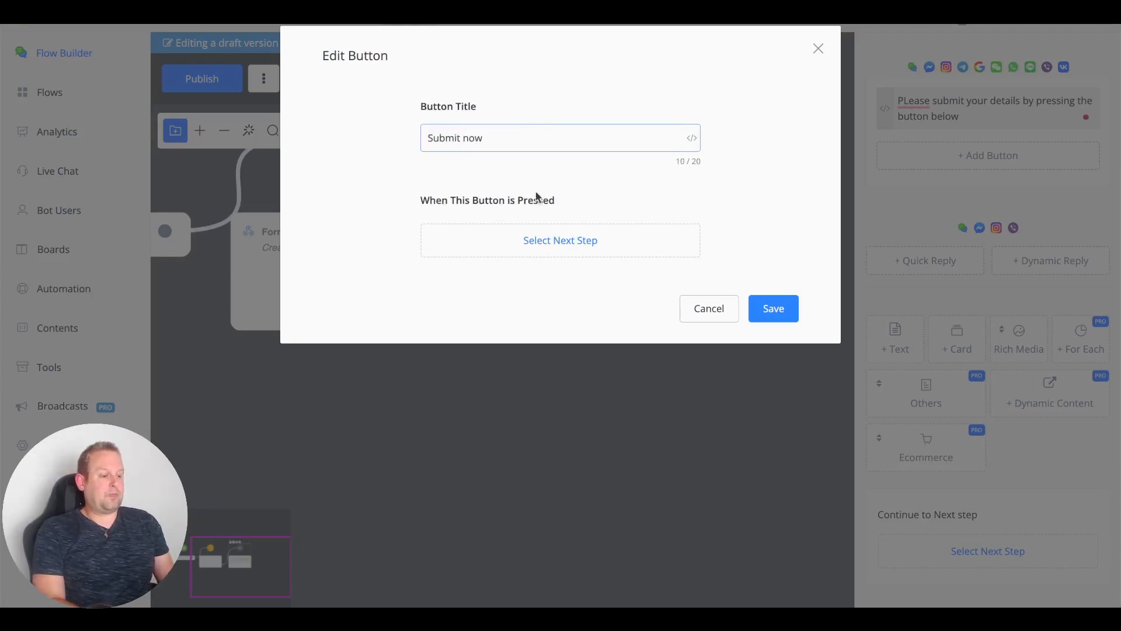
click(533, 241)
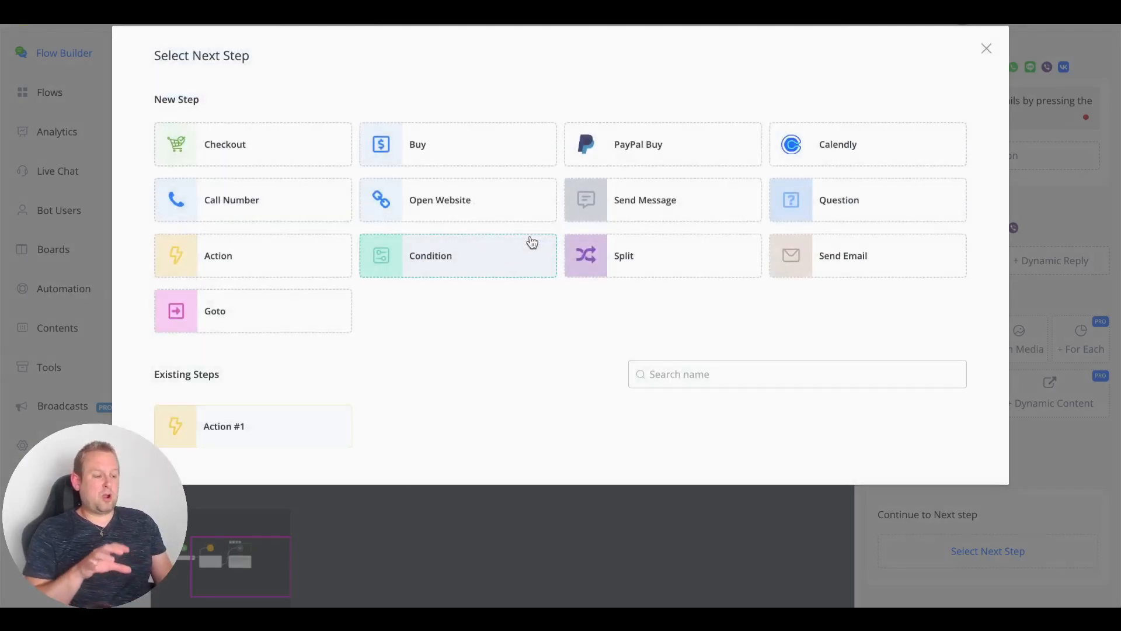
click(480, 216)
click(526, 337)
text({{)
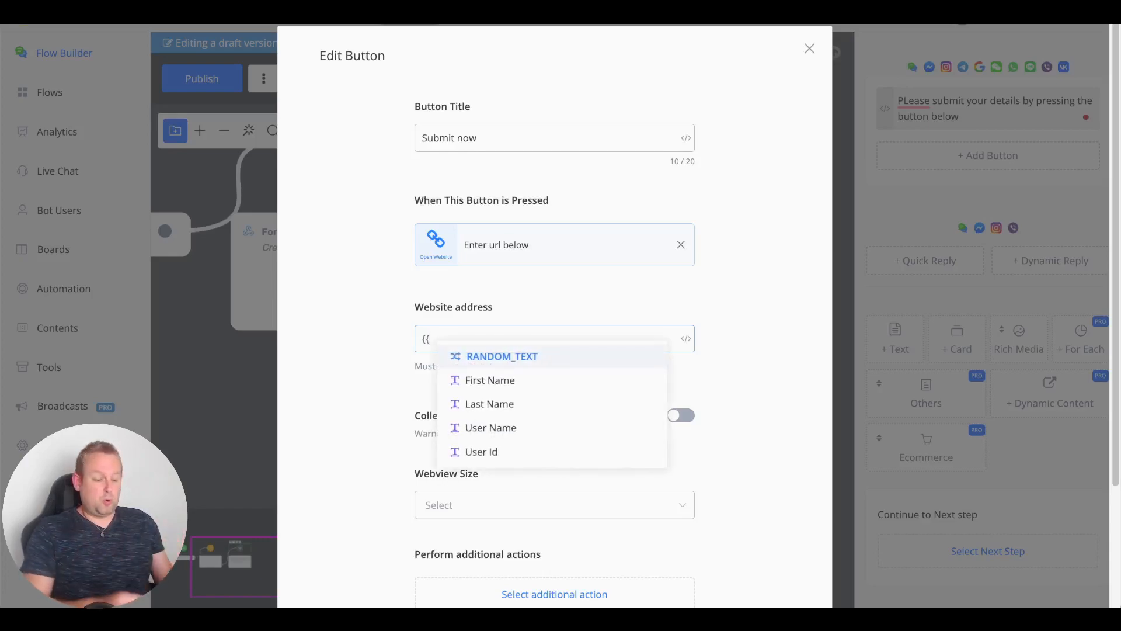
text(form)
key(Return)
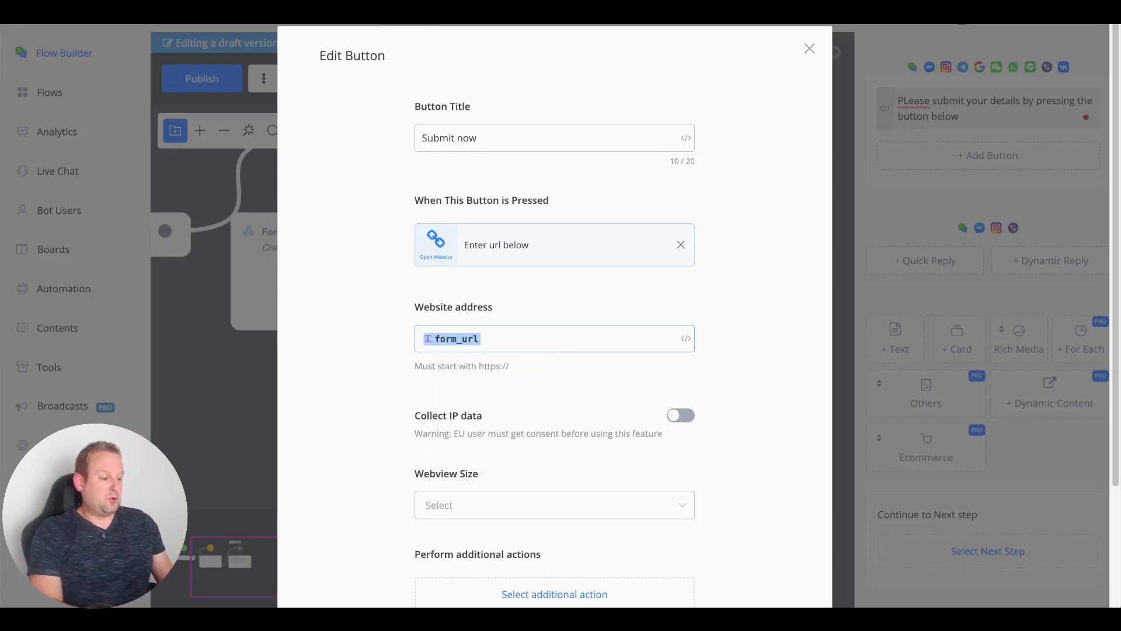
scroll(499, 377, down, 2)
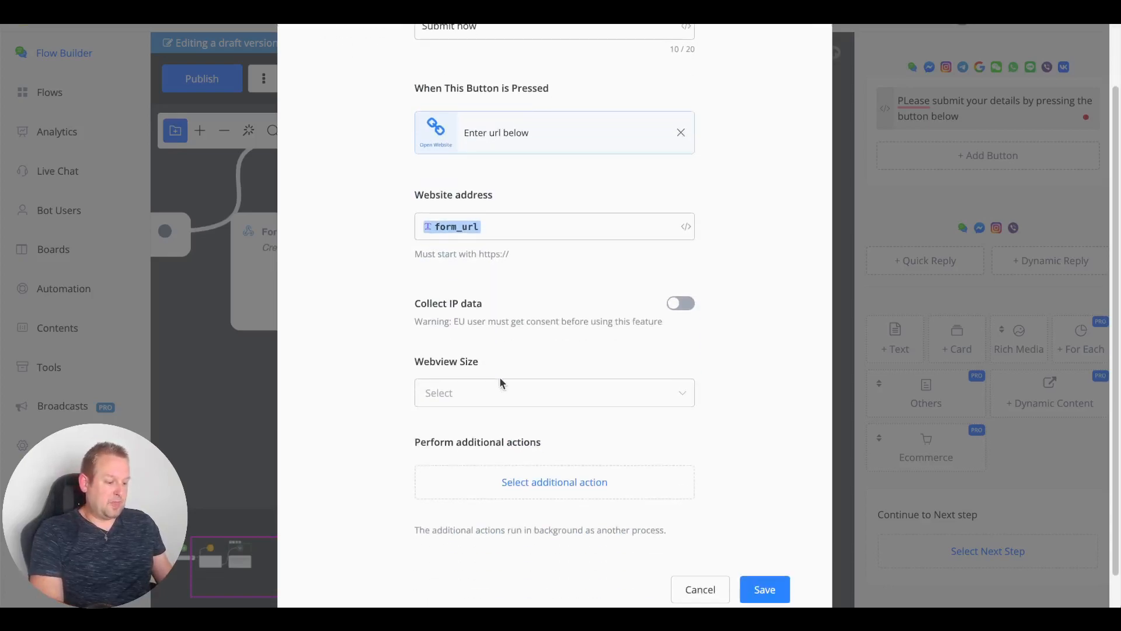
click(491, 405)
click(461, 428)
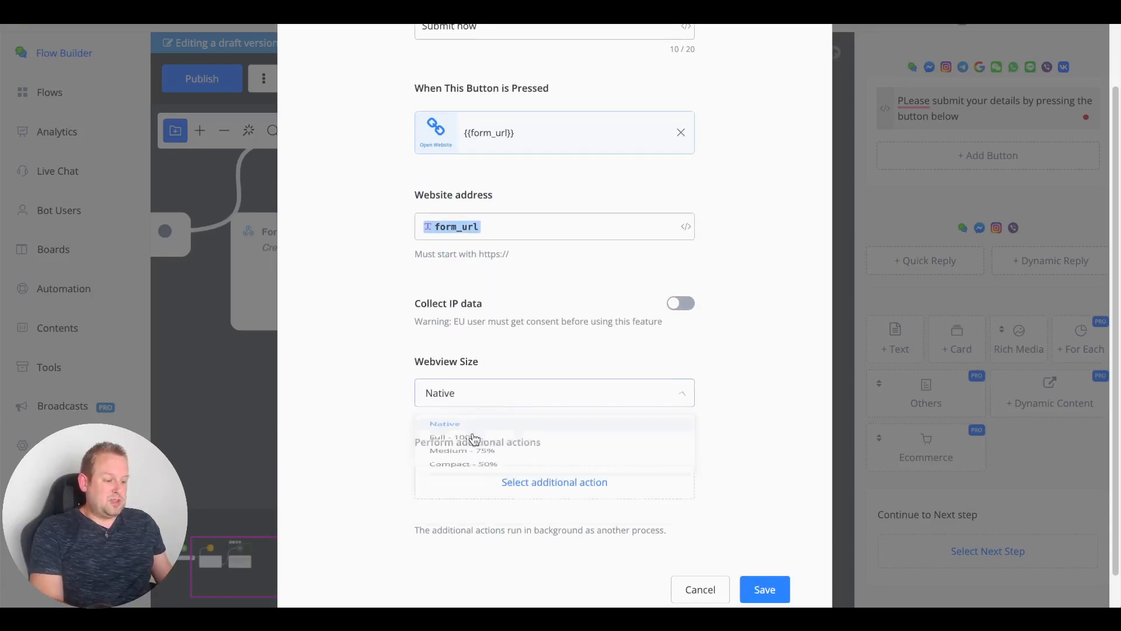
scroll(753, 430, down, 1)
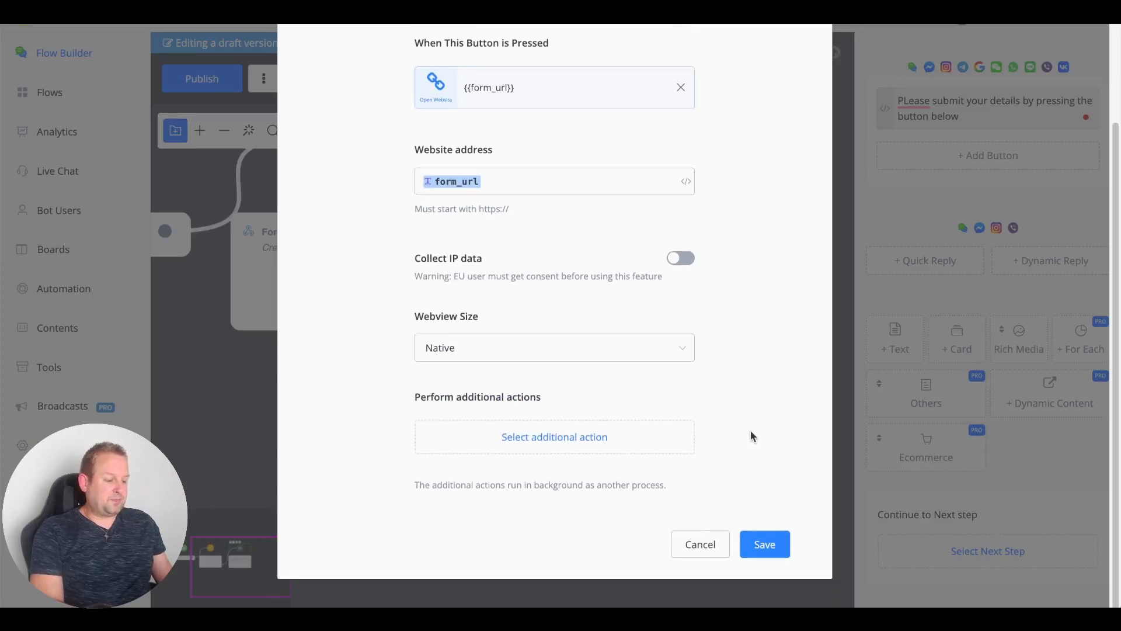
Step: Save the Submit now button, correct the text to 'Please', and publish the flow
click(763, 546)
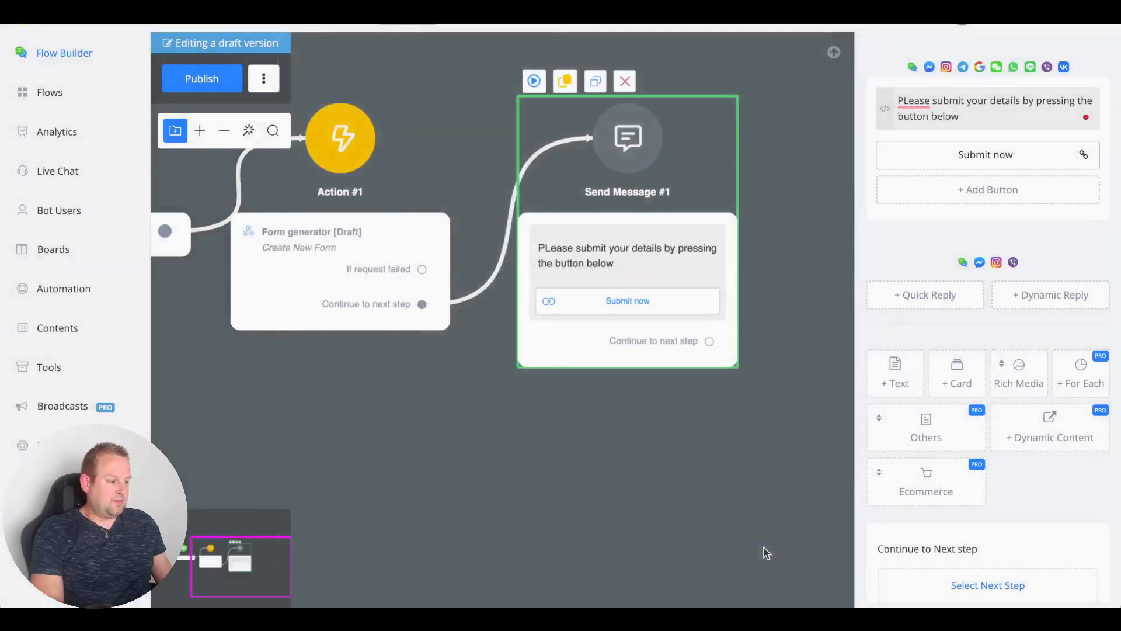
click(916, 138)
click(783, 268)
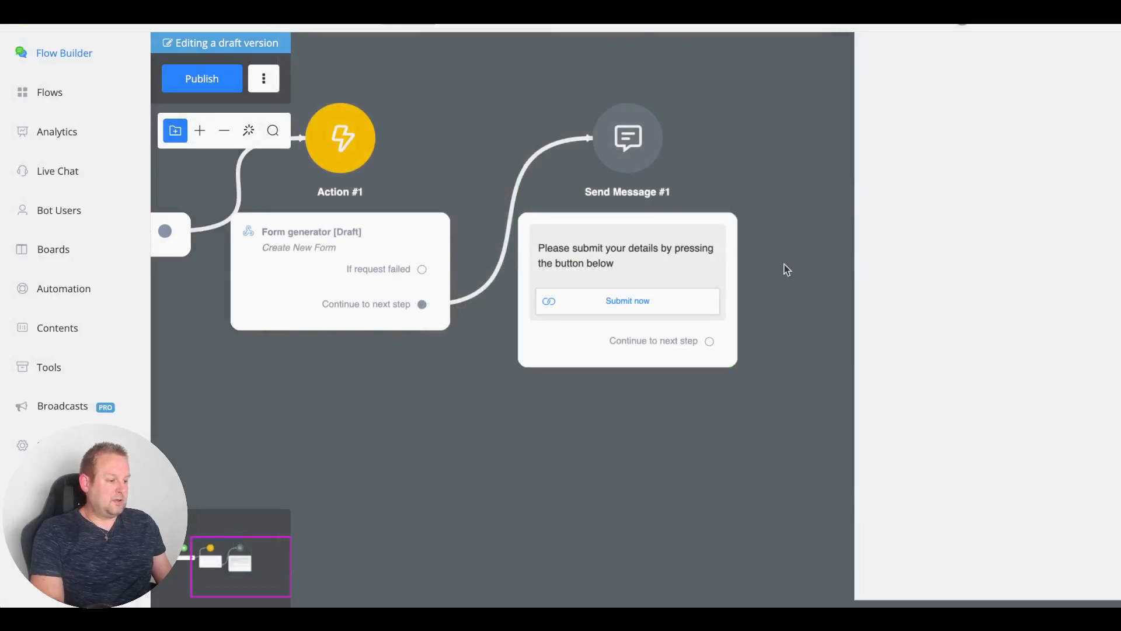
click(213, 79)
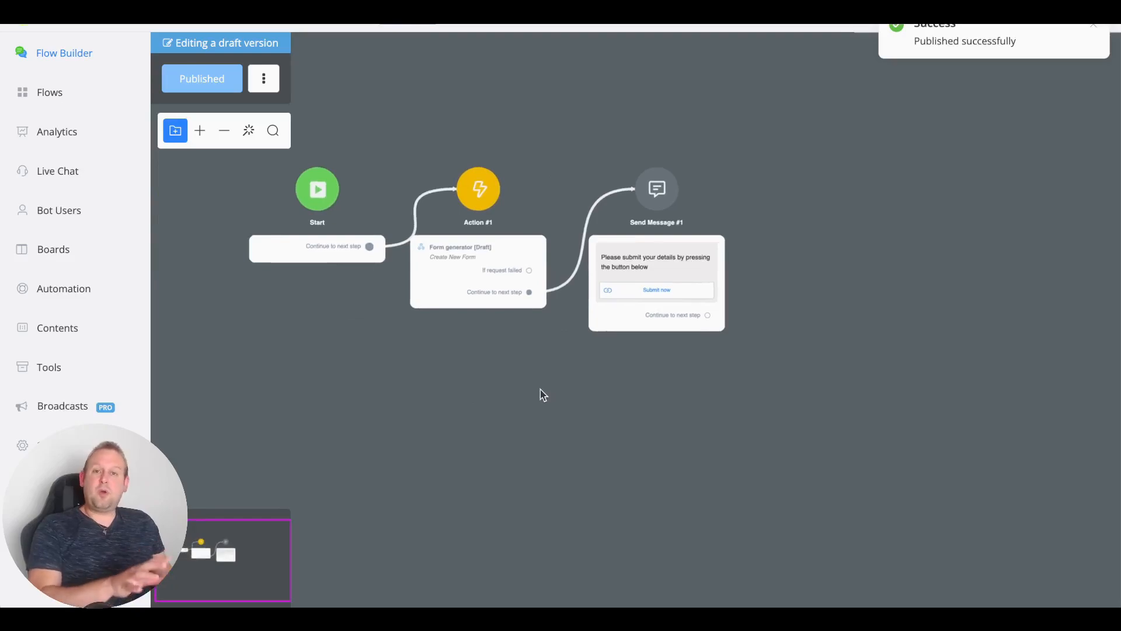
Step: Open the form submitted sub flow, then look over the available automation trigger types
click(41, 107)
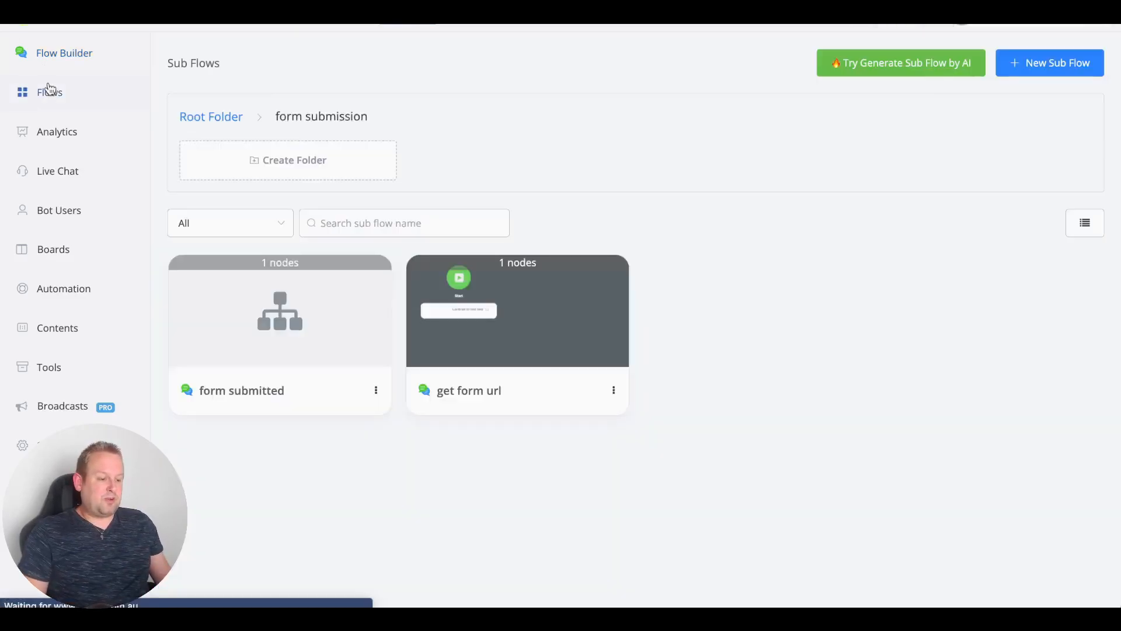
click(290, 351)
drag(613, 353, 457, 320)
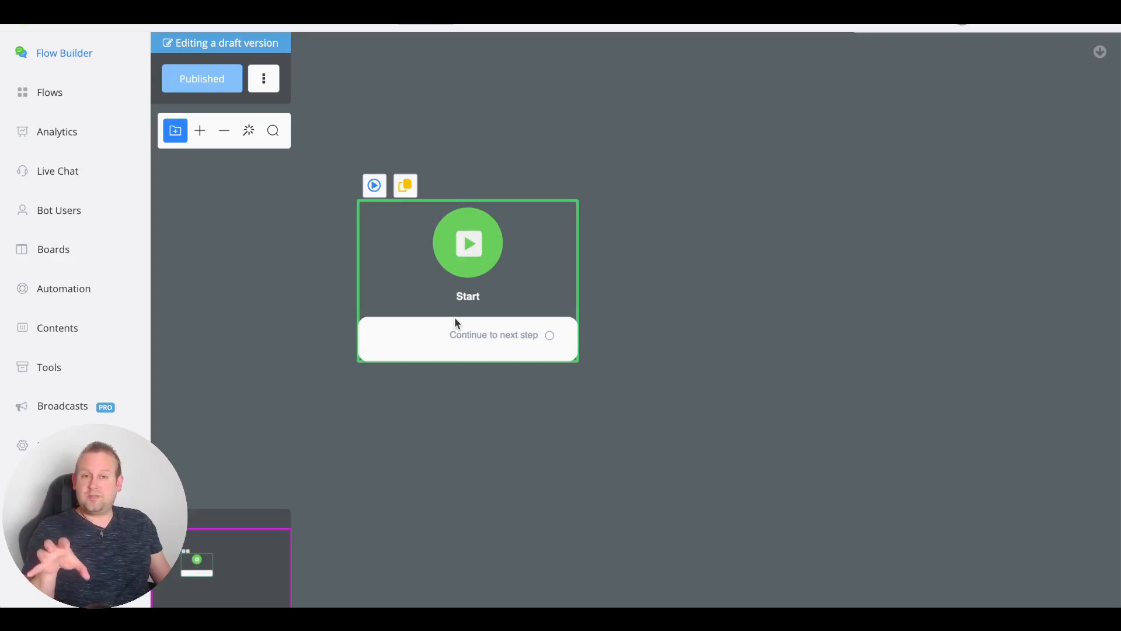
click(67, 287)
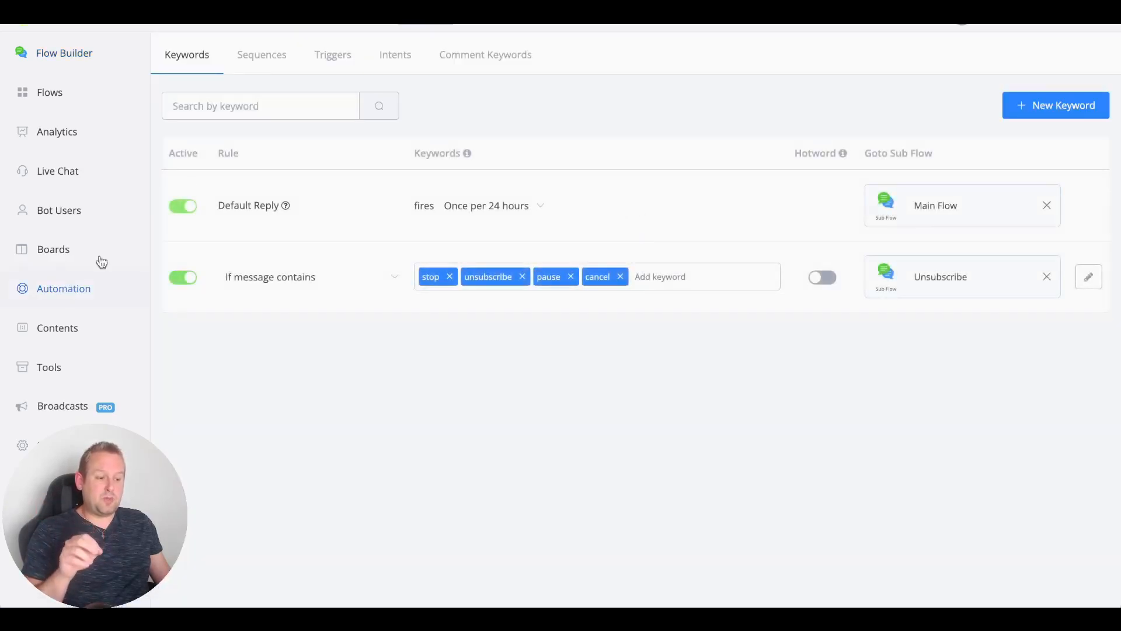
click(332, 58)
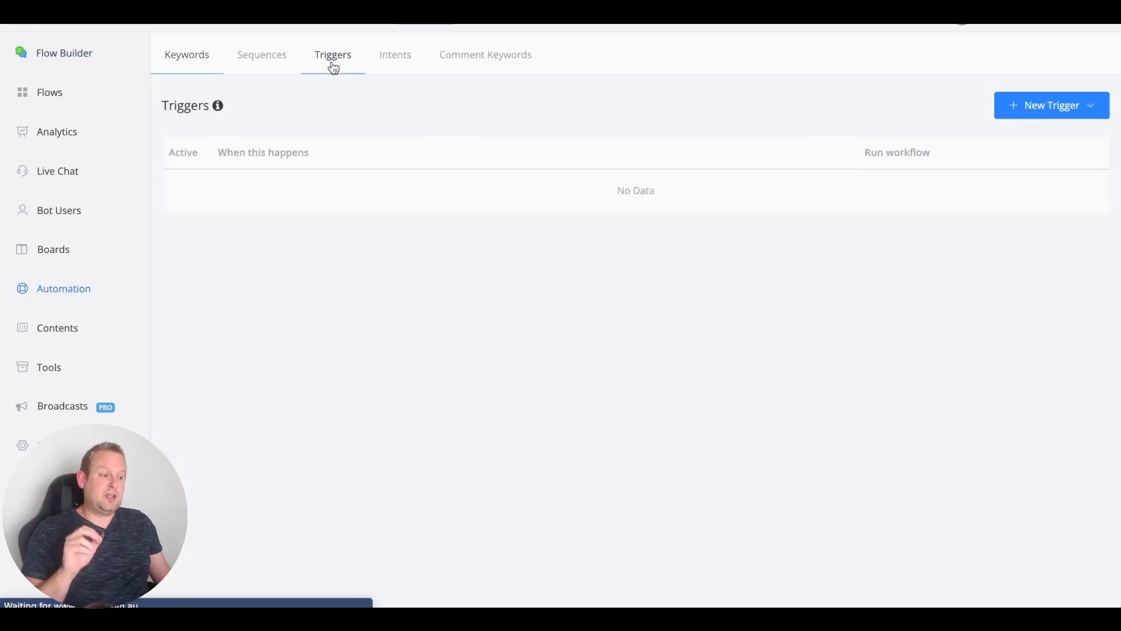
click(1042, 111)
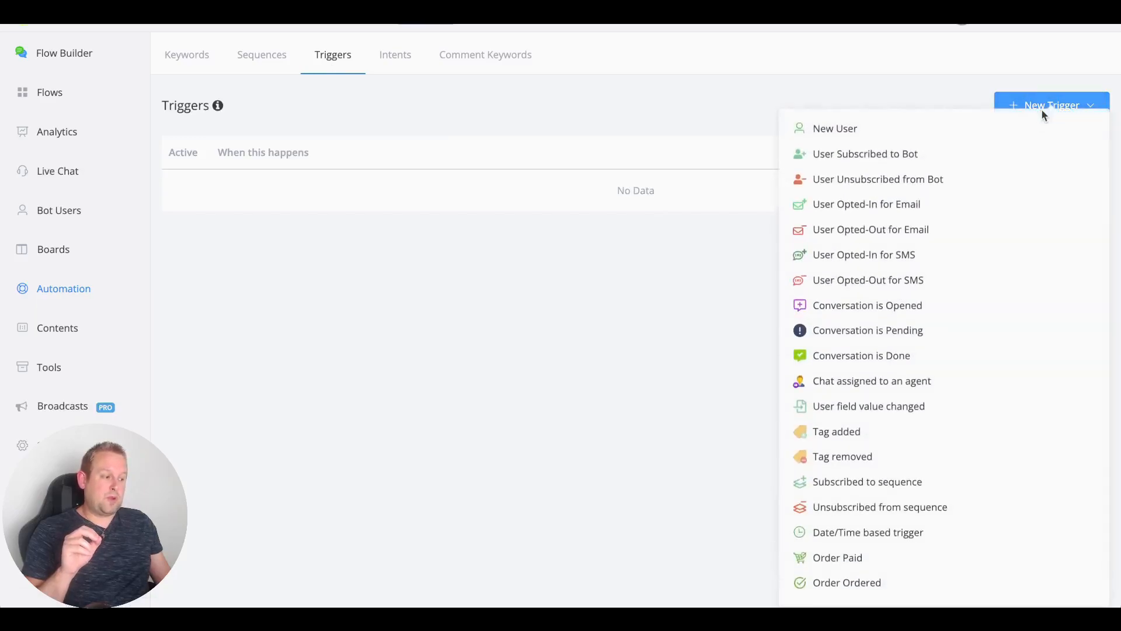
Step: Reopen the form submitted sub flow and show its Start step settings
click(58, 105)
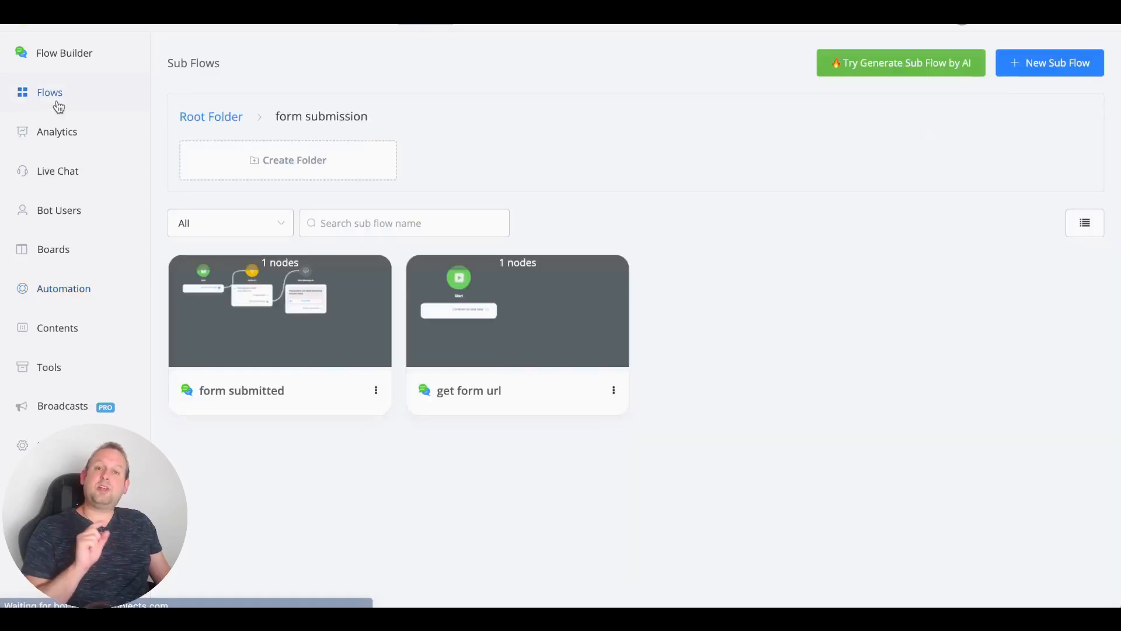
click(199, 288)
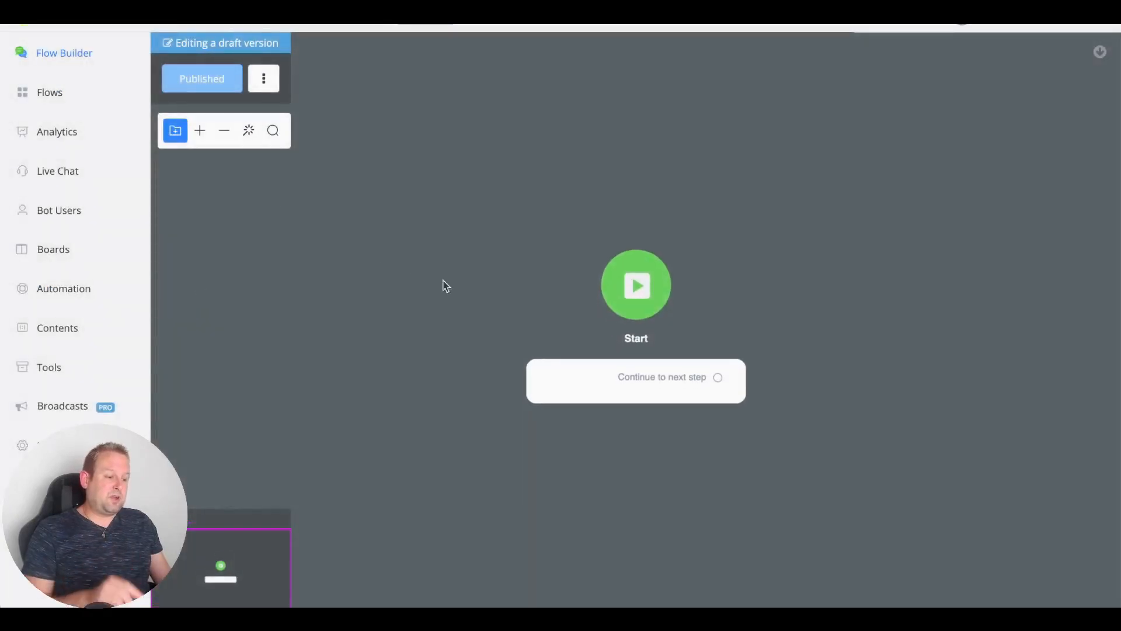
click(534, 362)
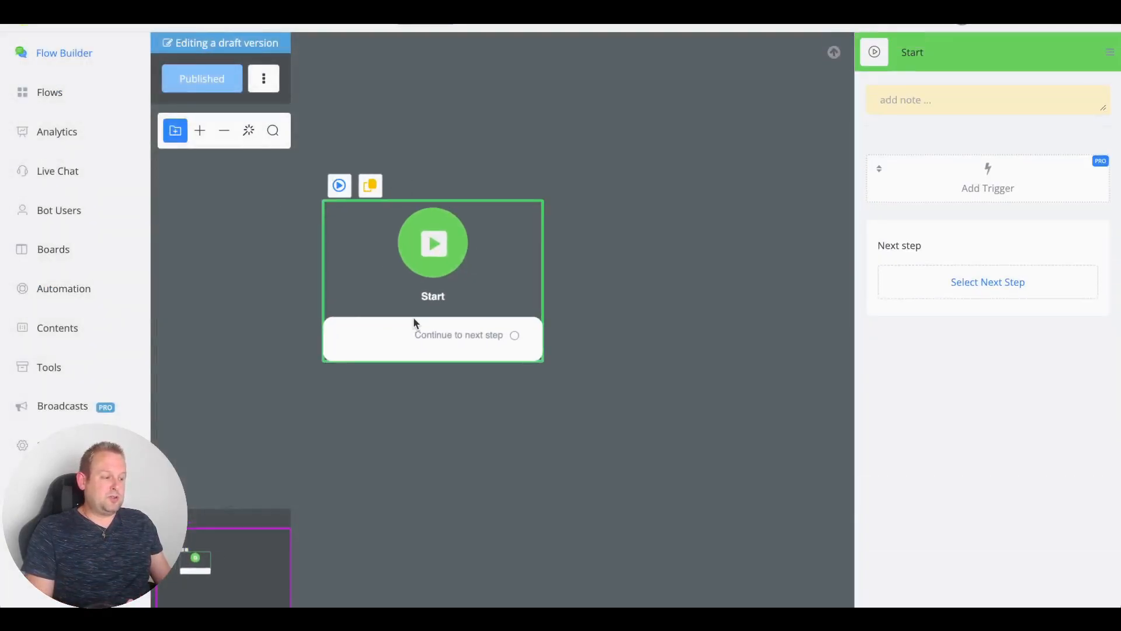
Step: Add the Form generator [Draft] - Form Submitted trigger to the Start step and open its settings
click(937, 177)
mouse_move(936, 176)
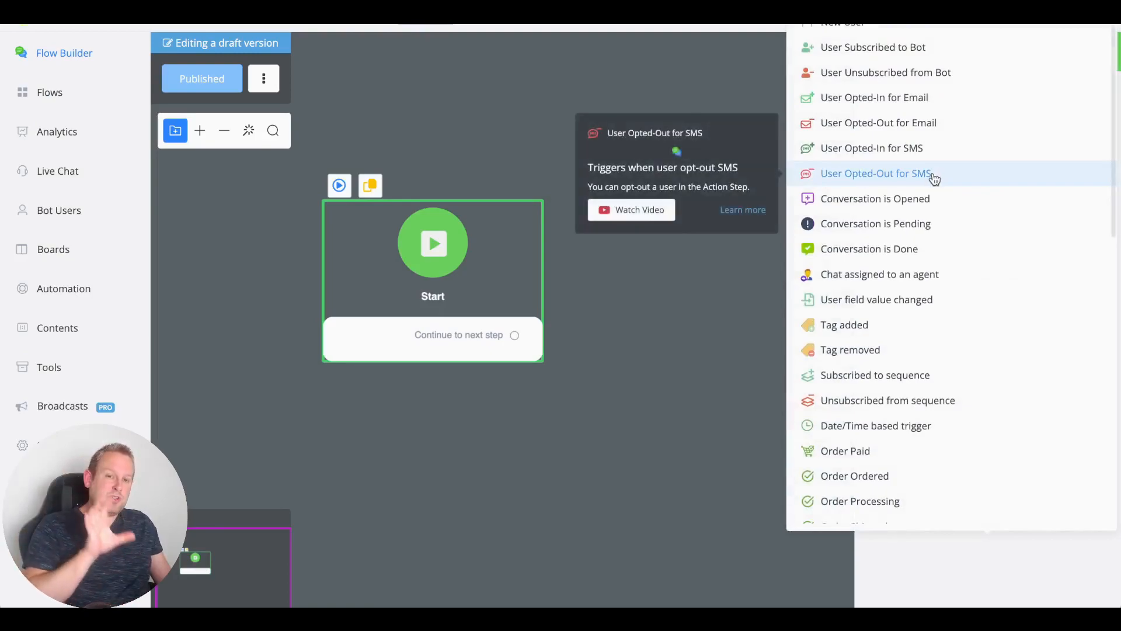
scroll(933, 179, down, 10)
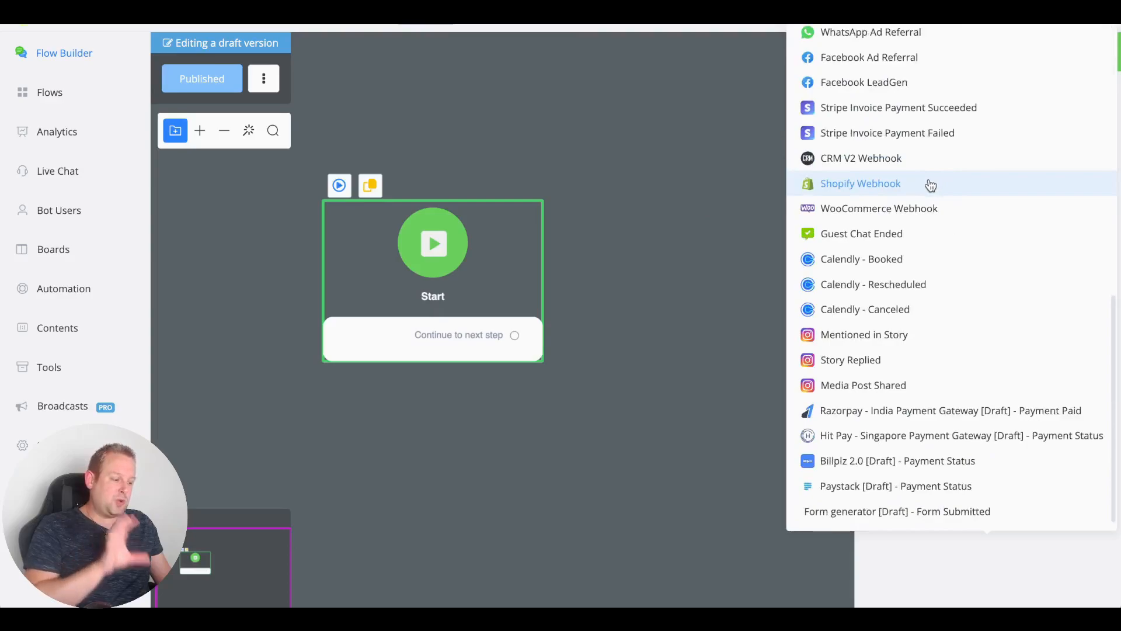
click(945, 514)
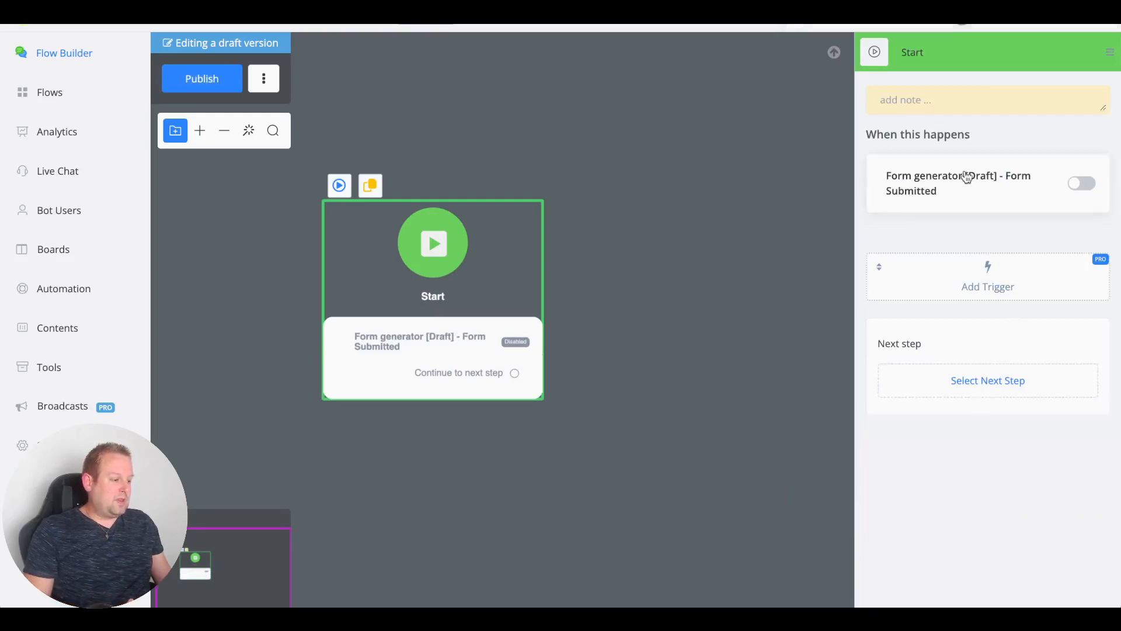
click(939, 192)
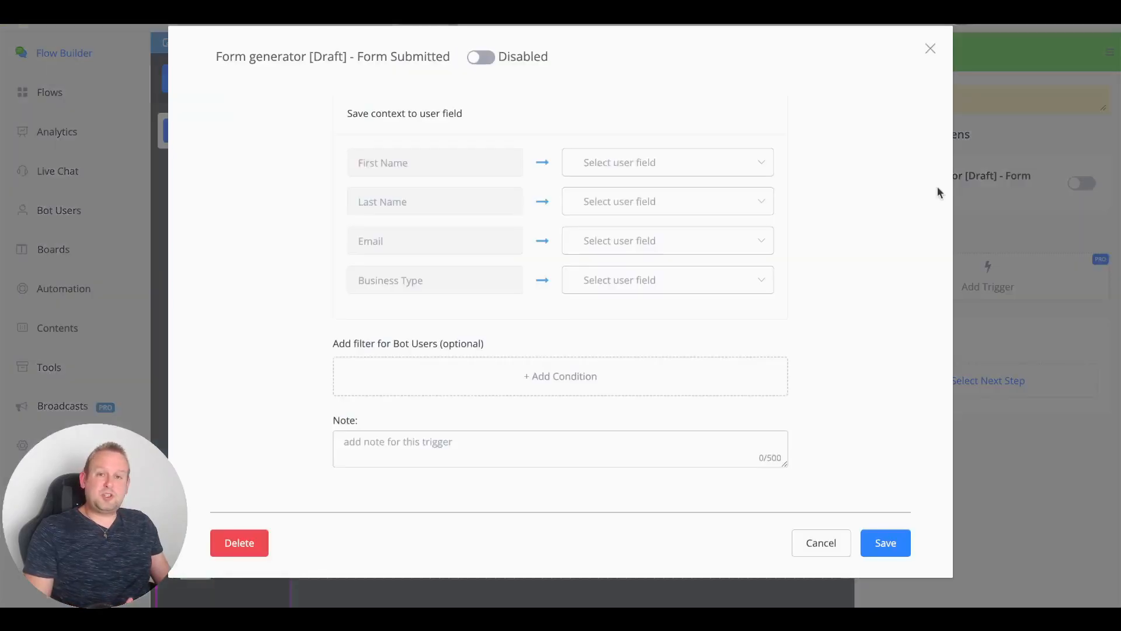
Step: Activate the trigger and save the form's First Name and Last Name into the First Name and Last Name fields
click(479, 57)
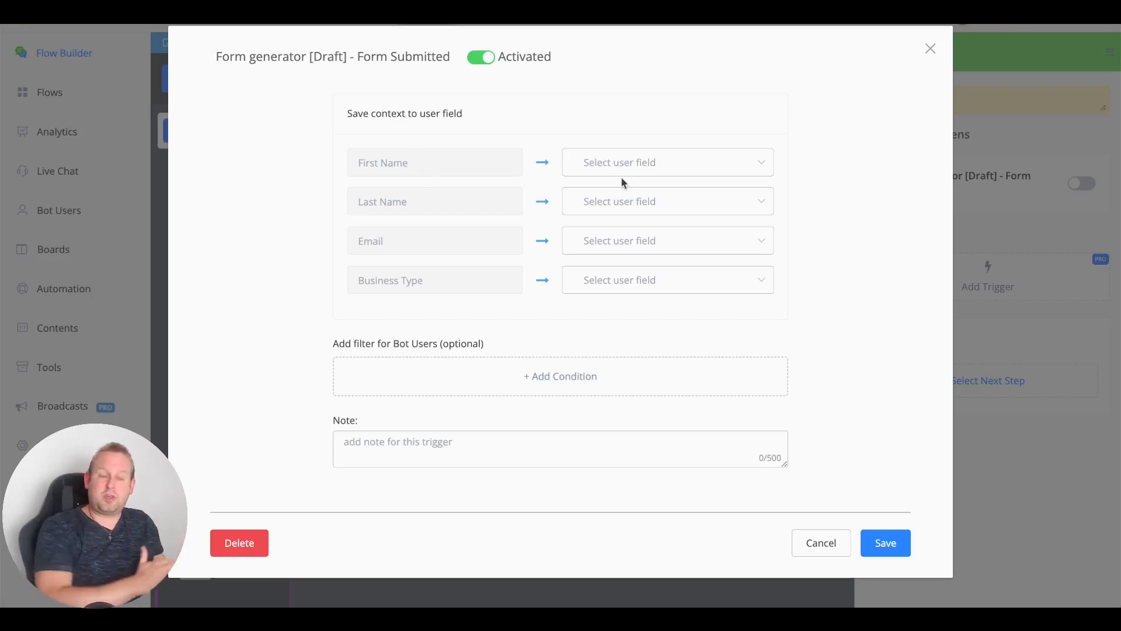
click(642, 163)
click(609, 221)
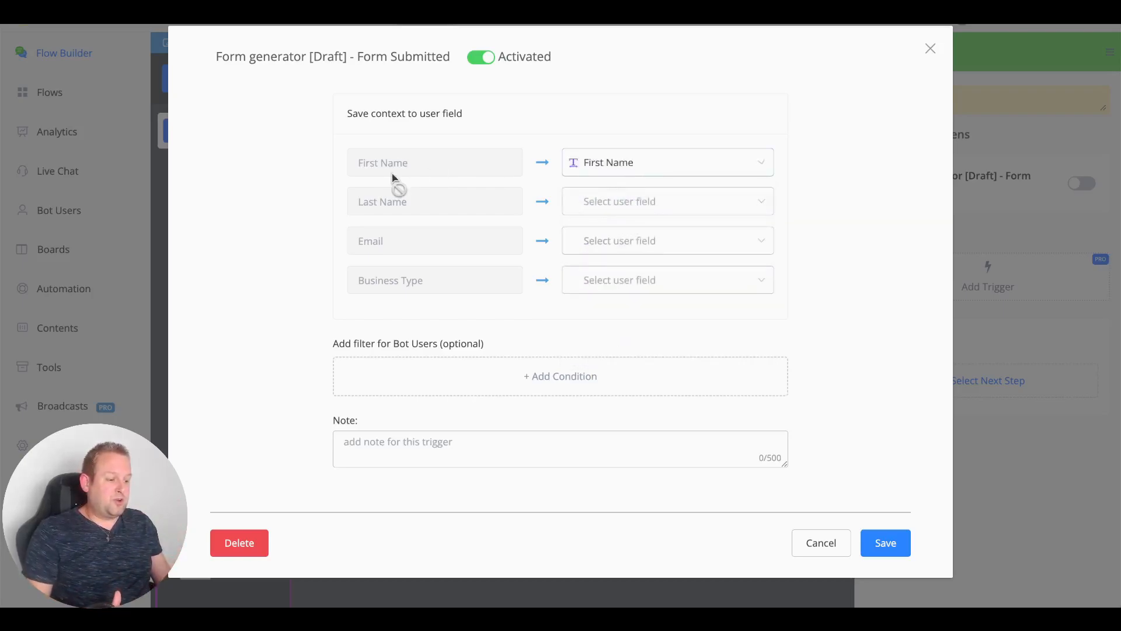
click(644, 214)
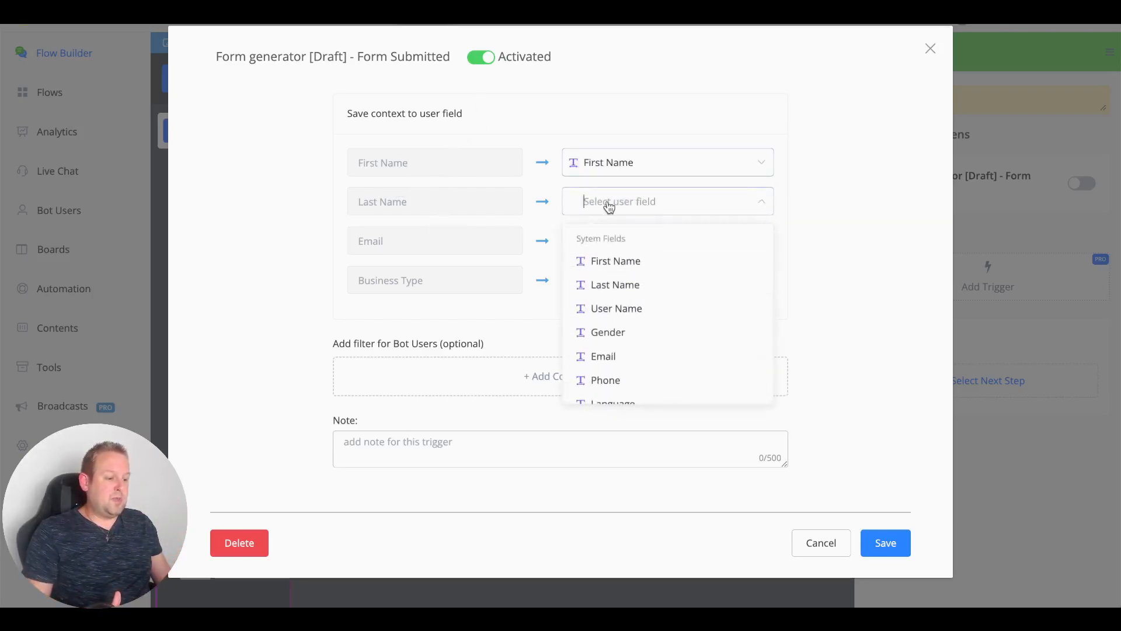
click(606, 282)
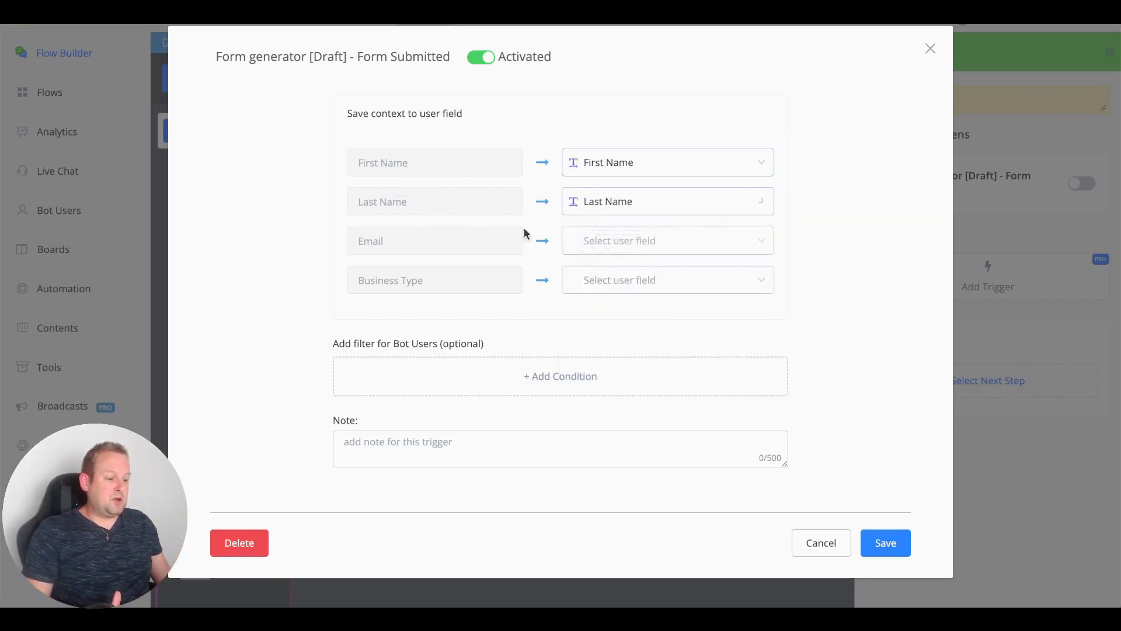
Step: Map Email to the Email field and Business Type to business_type, then save the trigger
click(584, 247)
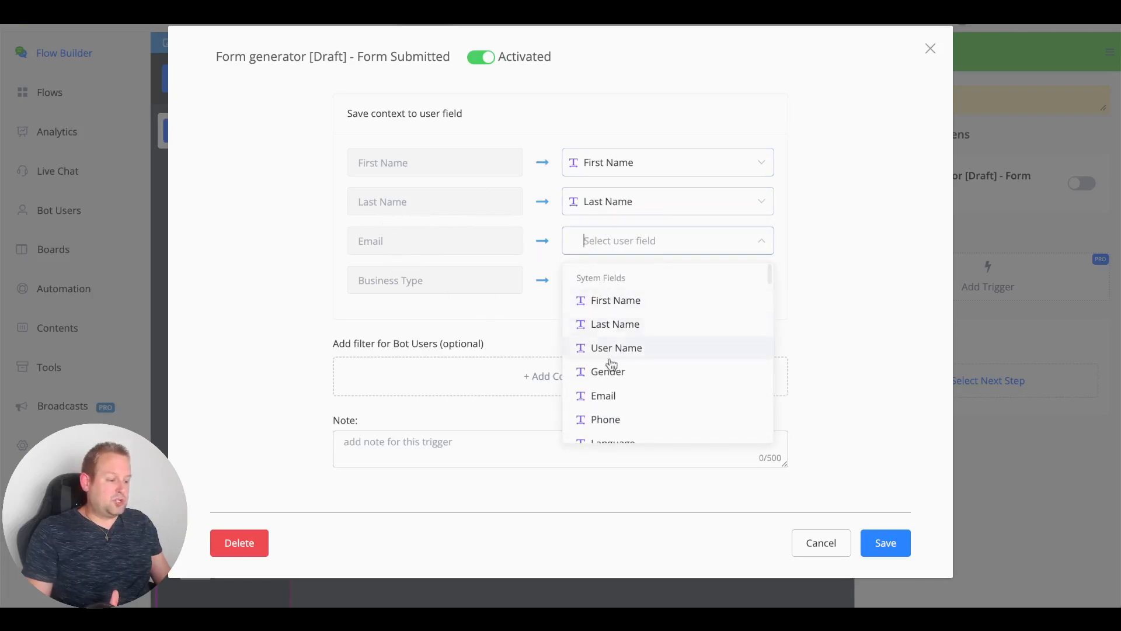
click(609, 397)
click(623, 281)
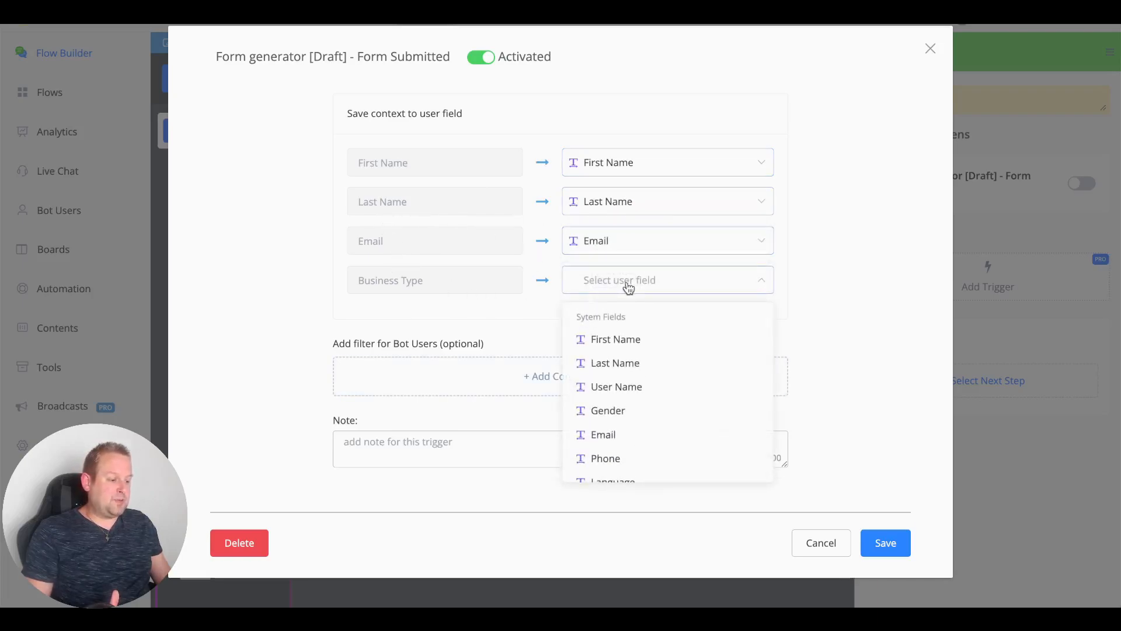
text(bus)
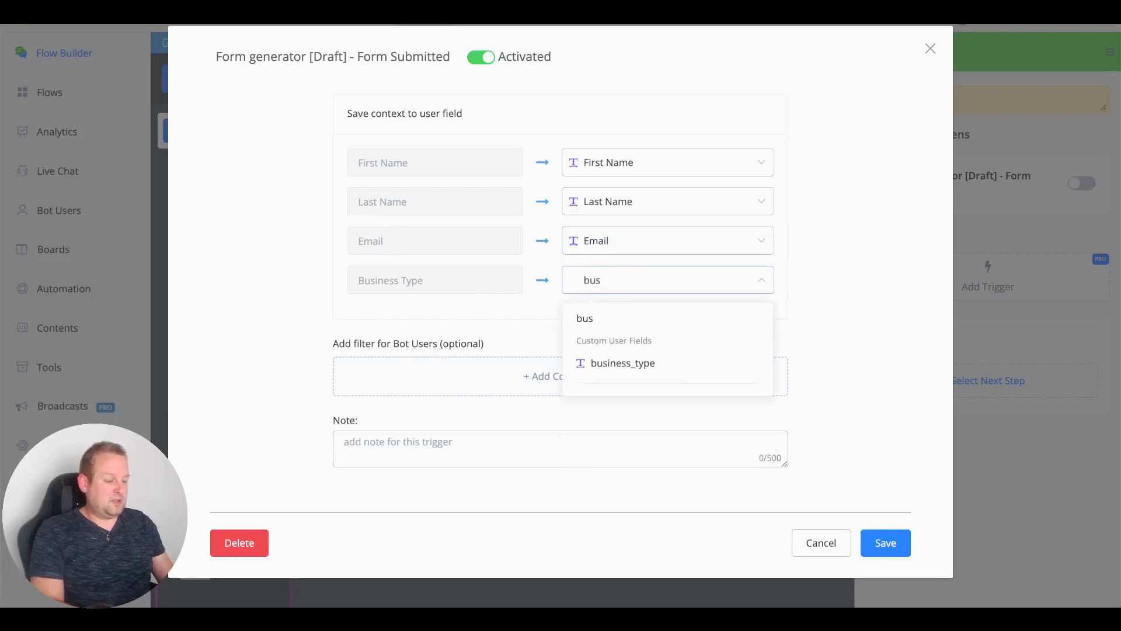
click(619, 364)
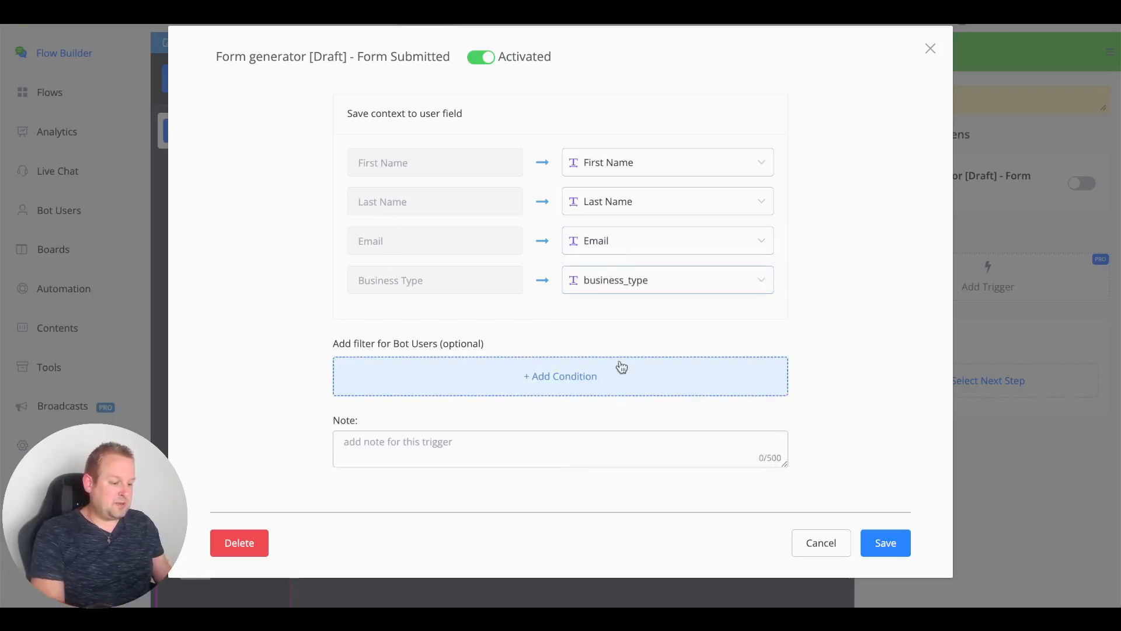
click(907, 546)
drag(646, 346, 395, 390)
scroll(529, 402, down, 3)
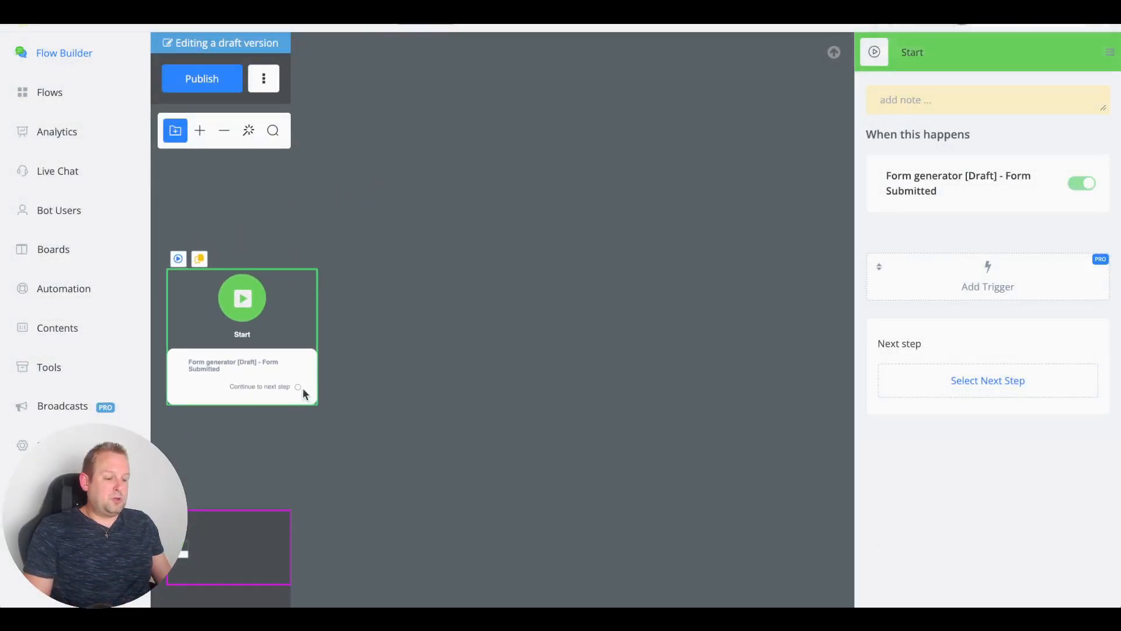
Step: Add a Send Message step after Start reading 'Thank you for submitting your details. Here is the overview:'
drag(298, 388, 432, 327)
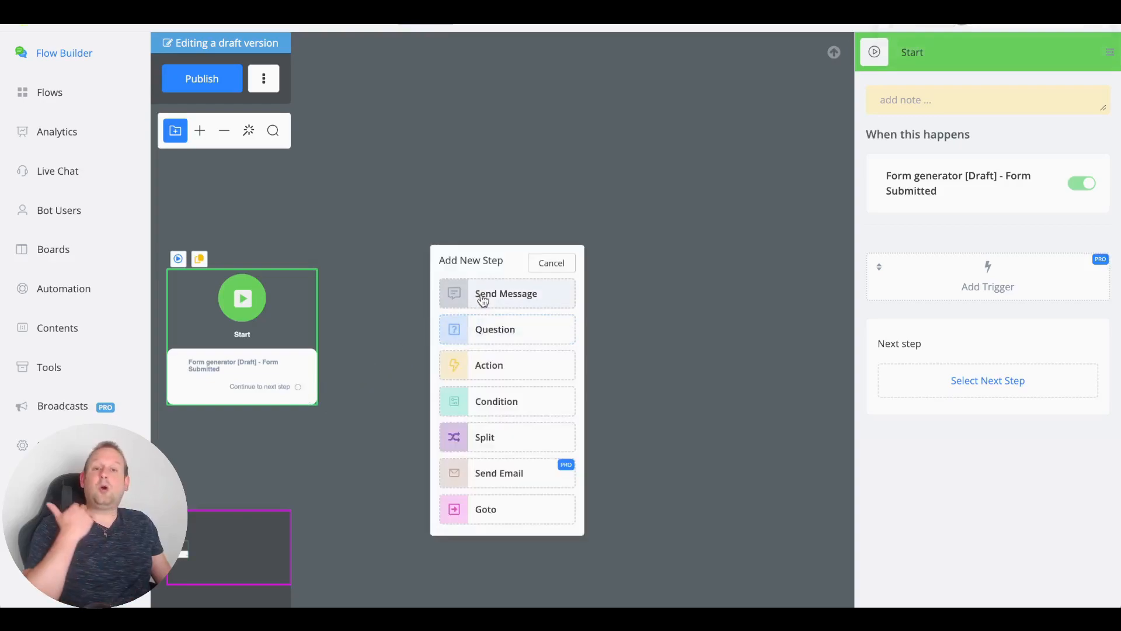
click(481, 294)
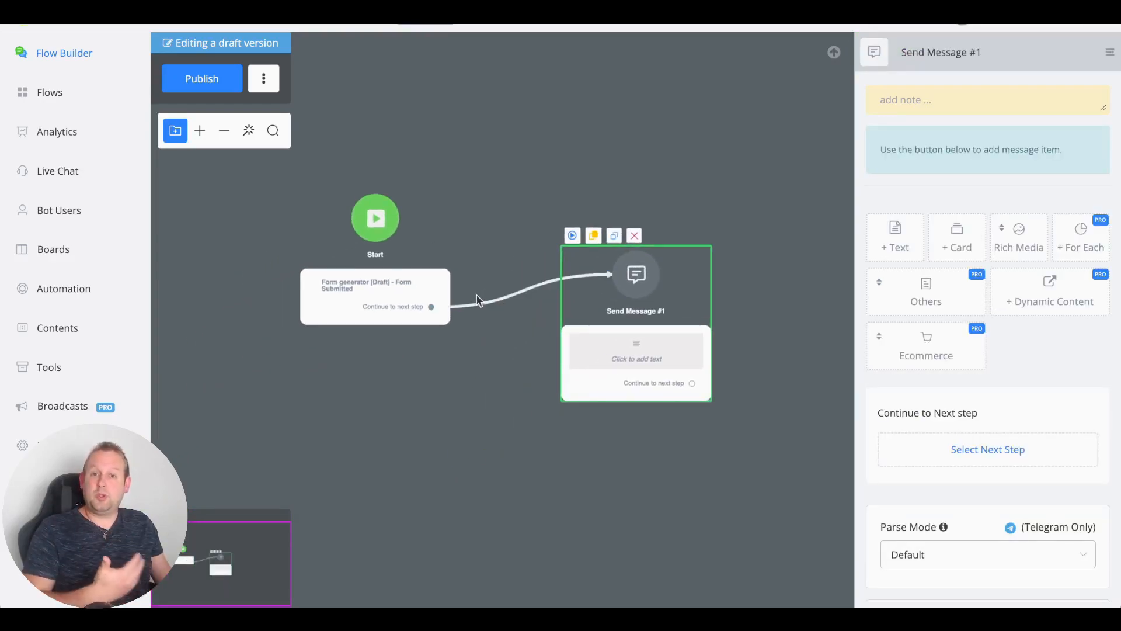
click(895, 236)
text(Thank you for submitting your details.)
key(Return)
key(Return)
text(Here is the over)
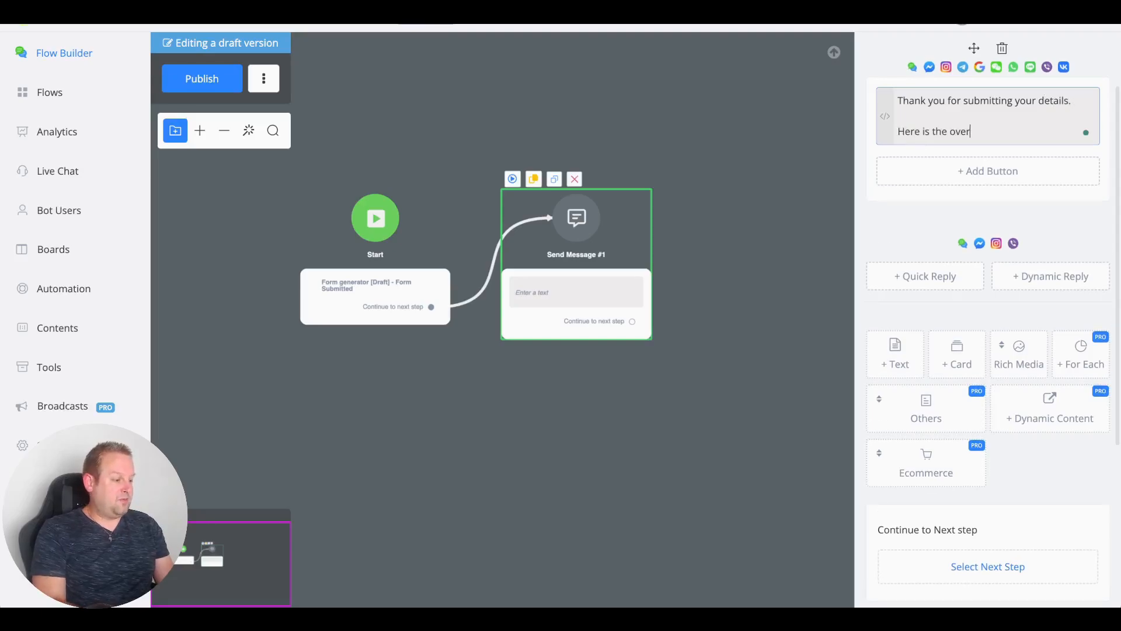
text(view:)
key(Return)
key(Return)
Step: List First name, Last Name, Email and Business Type with {{first_name}}, {{last_name}}, {{email}} tokens
text(First name: {{f)
key(Return)
key(BackSpace)
text({{first)
key(Return)
key(Return)
text(Last Name: {{las)
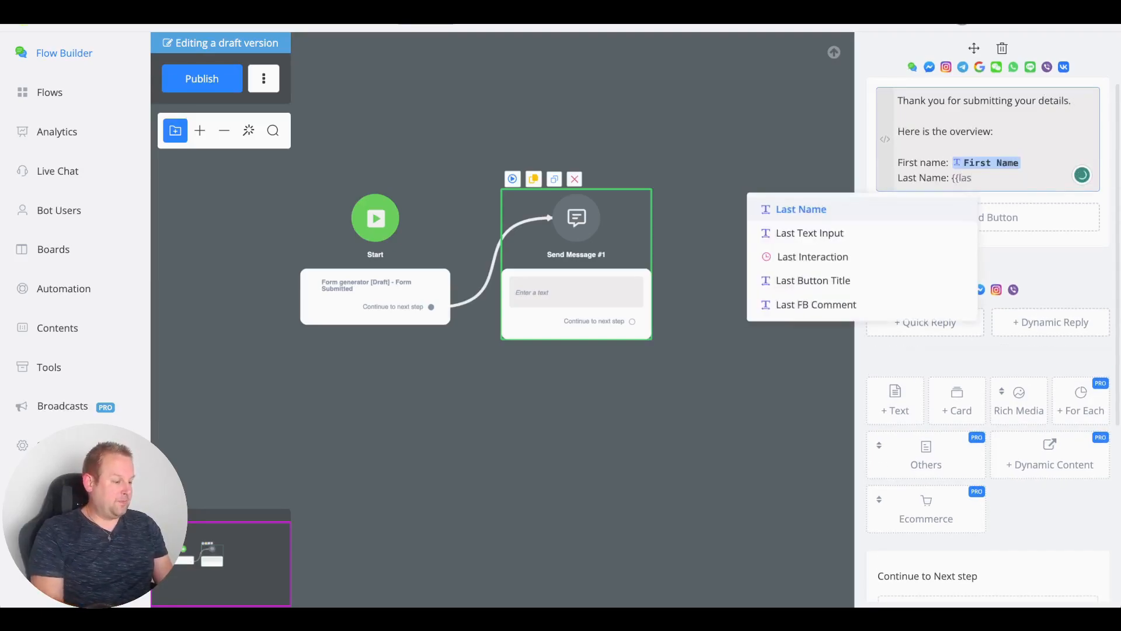
key(Return)
key(Return)
text(Email: {{em)
key(Return)
key(Return)
text(Business Type: {{)
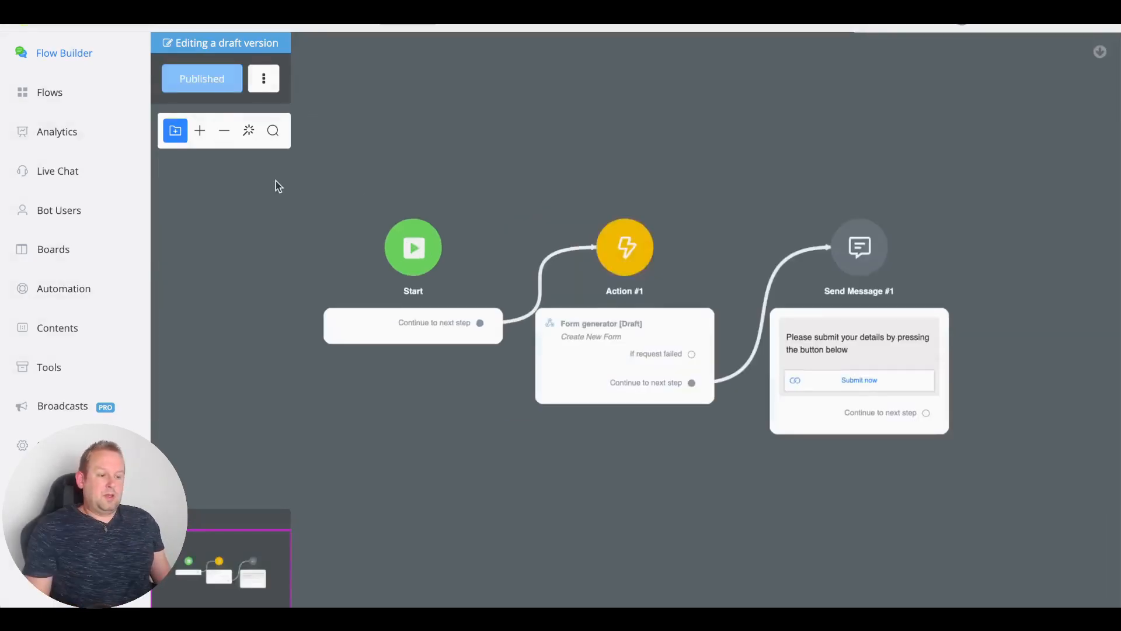
Step: Preview the bot in a web browser and open the details form via the chat's Submit now button
click(419, 27)
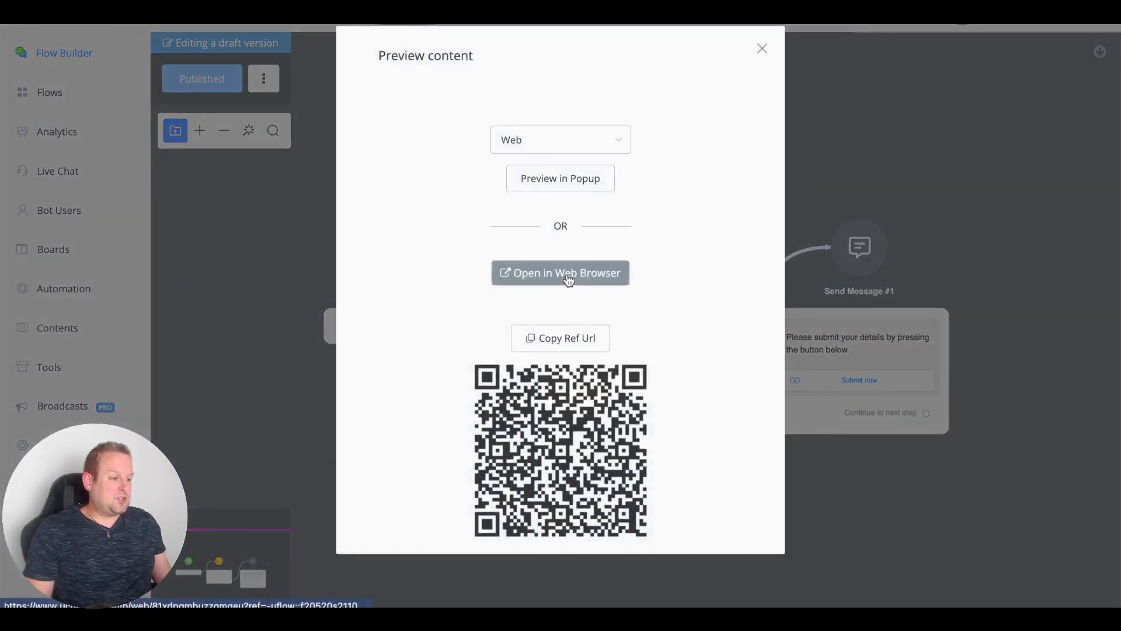
click(568, 281)
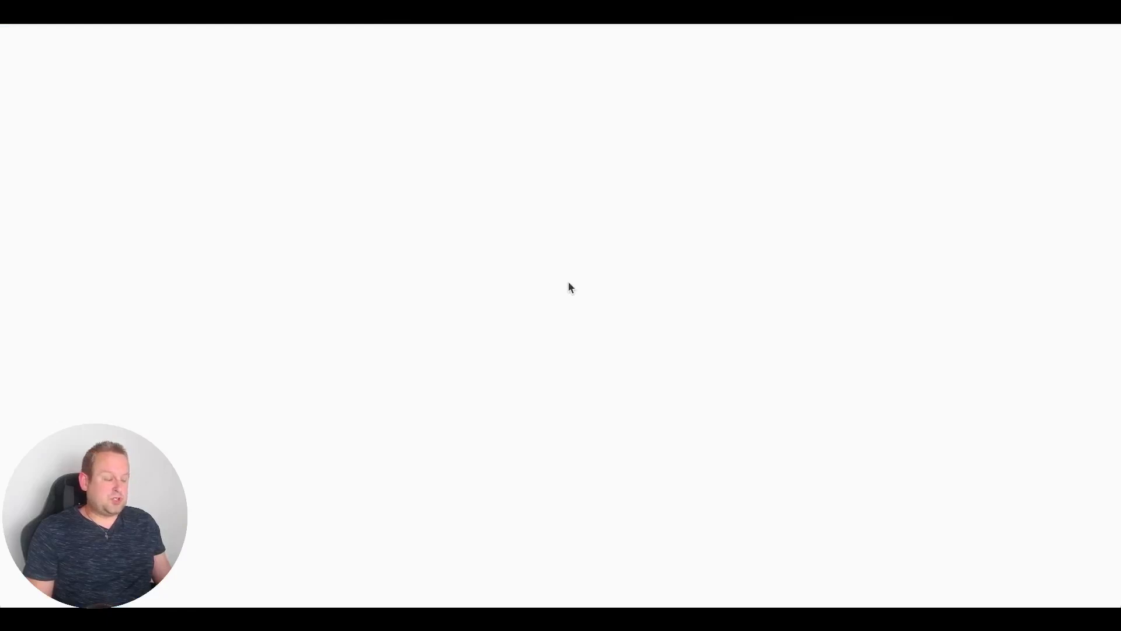
click(1084, 577)
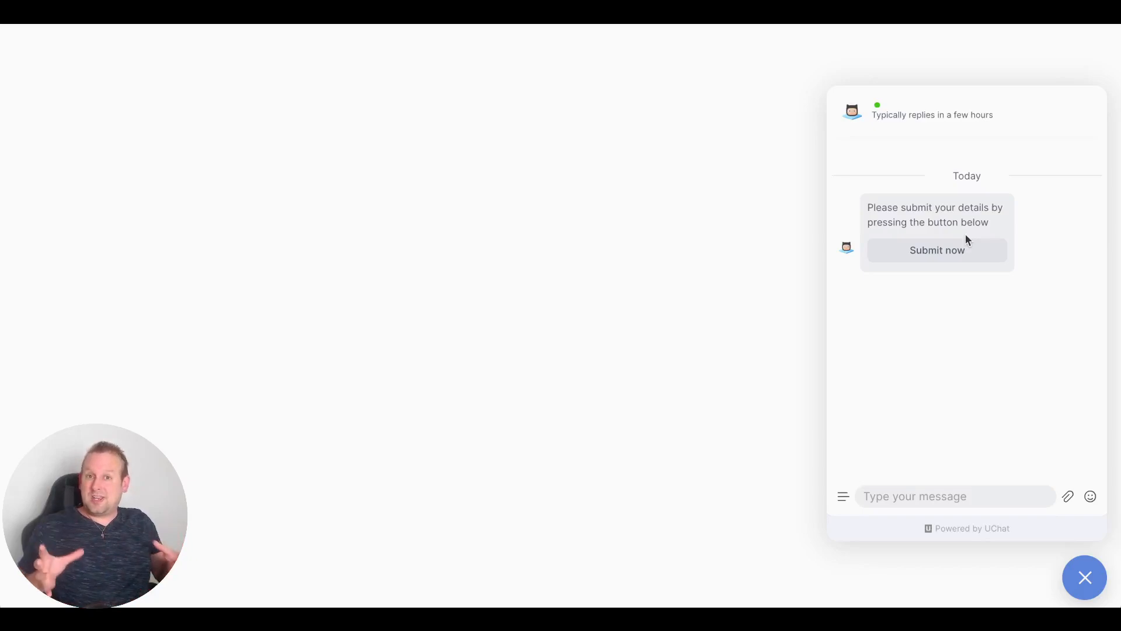
click(966, 245)
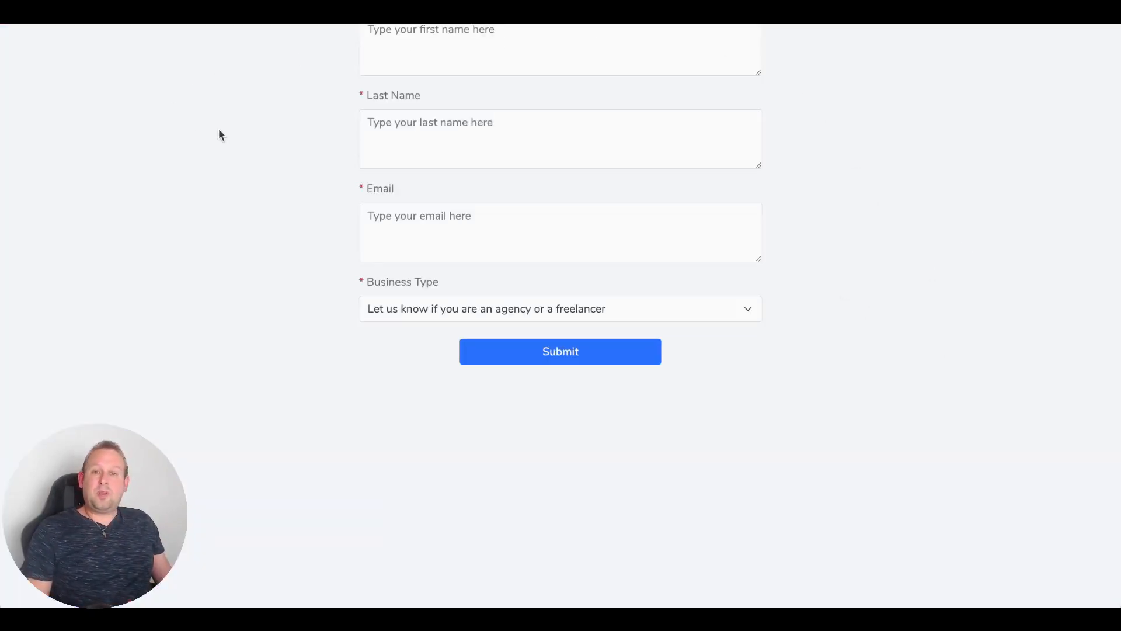
Step: Fill in the form's first name, last name and e-mail address fields
click(442, 44)
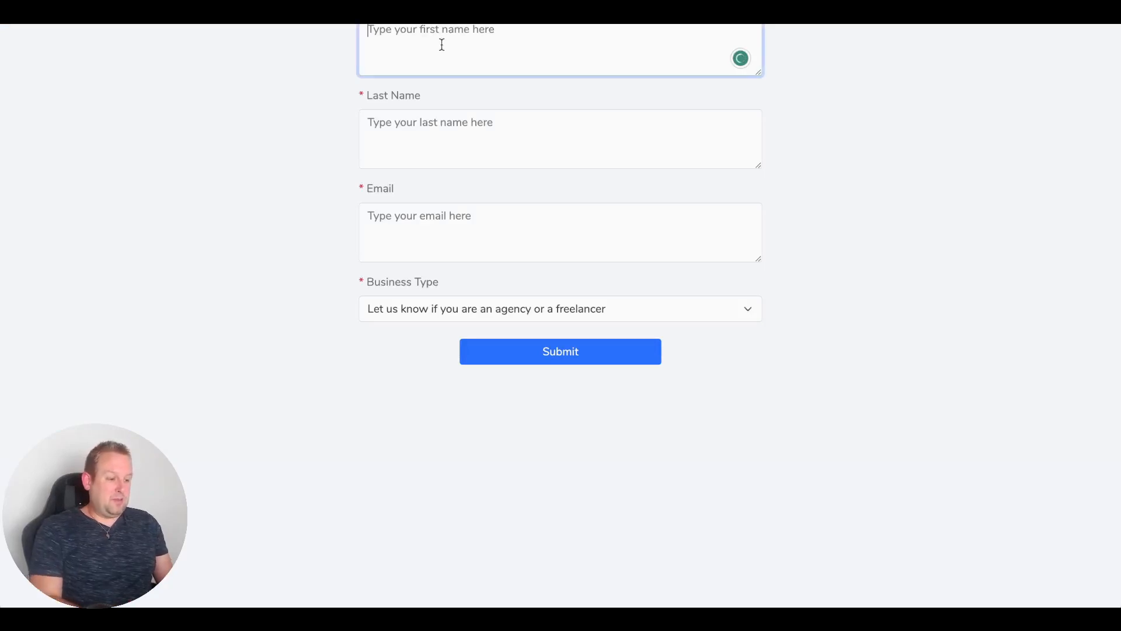
text(Mark)
key(Tab)
key(super+z)
text(John)
key(Tab)
text(Smith)
key(Tab)
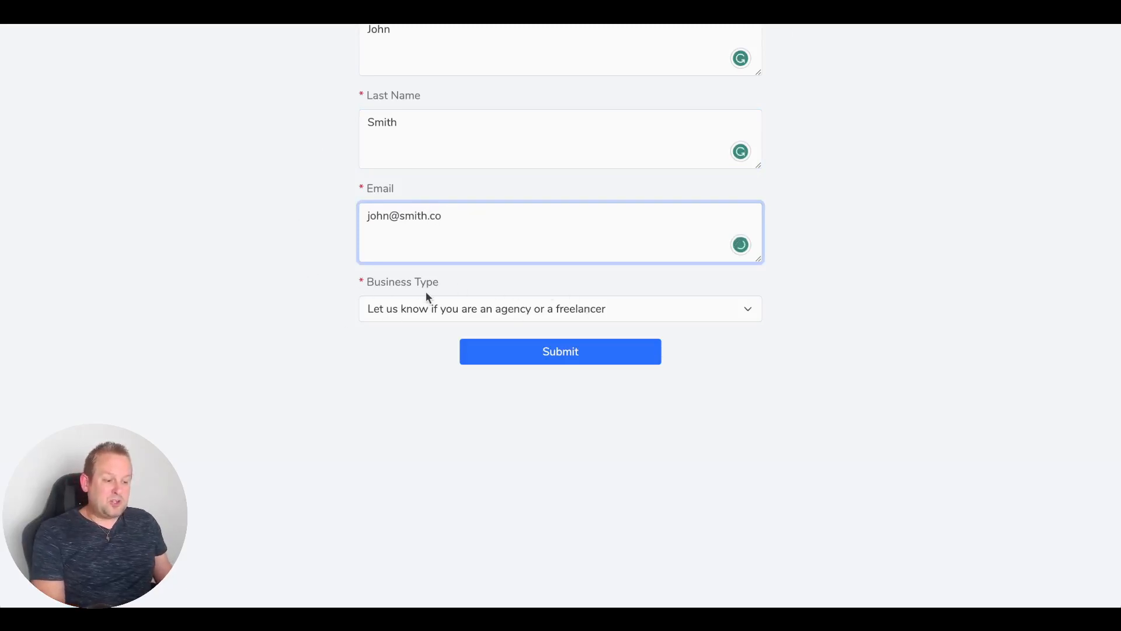
Step: Set Business Type to Freelancer and submit the form
click(746, 314)
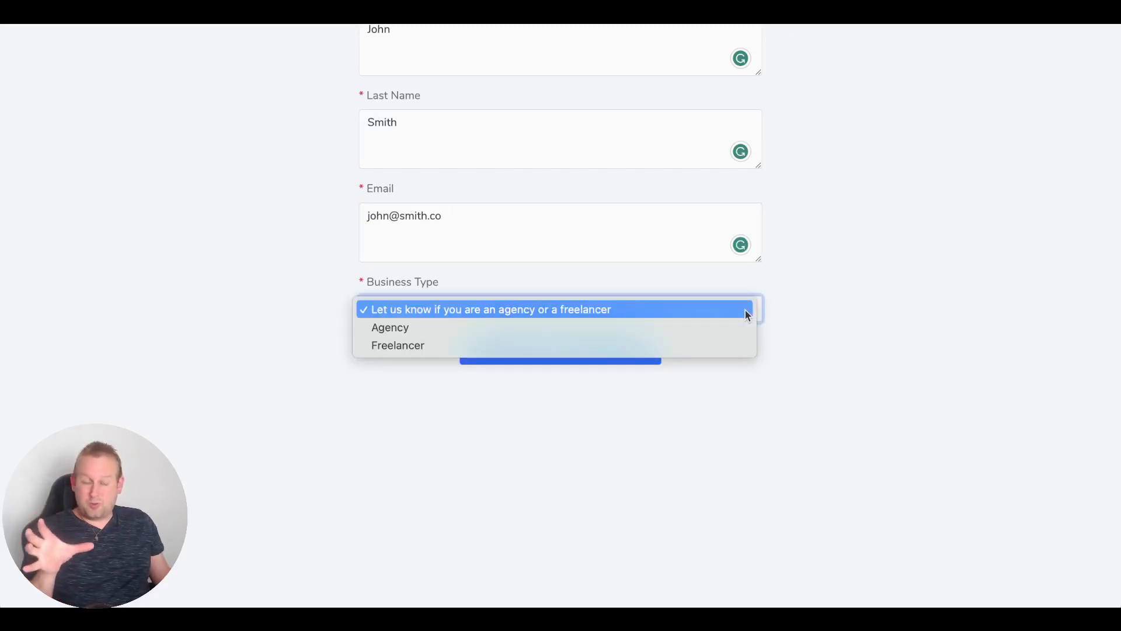
click(377, 349)
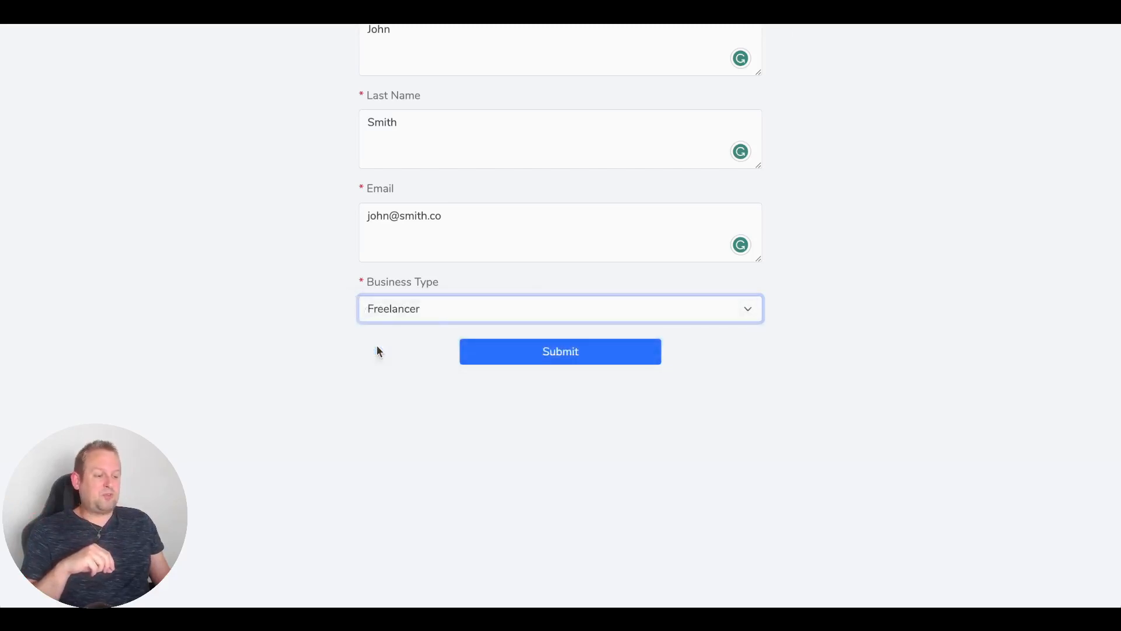
click(563, 356)
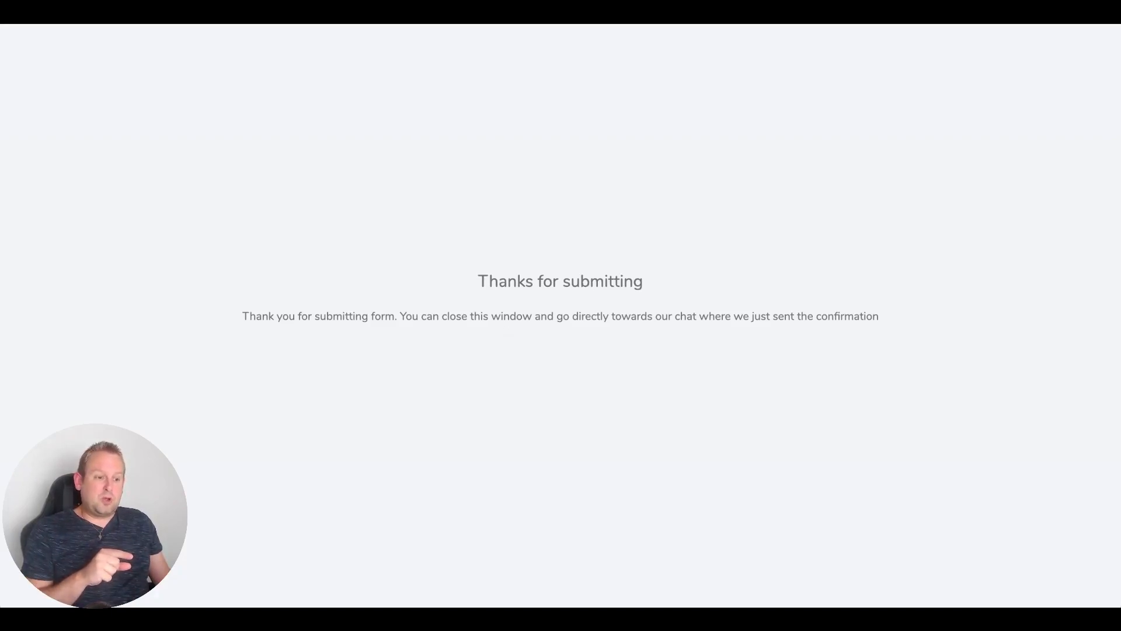
Step: Close the form tab and highlight the Business Type: Freelancer line in the bot's summary reply
key(ctrl+w)
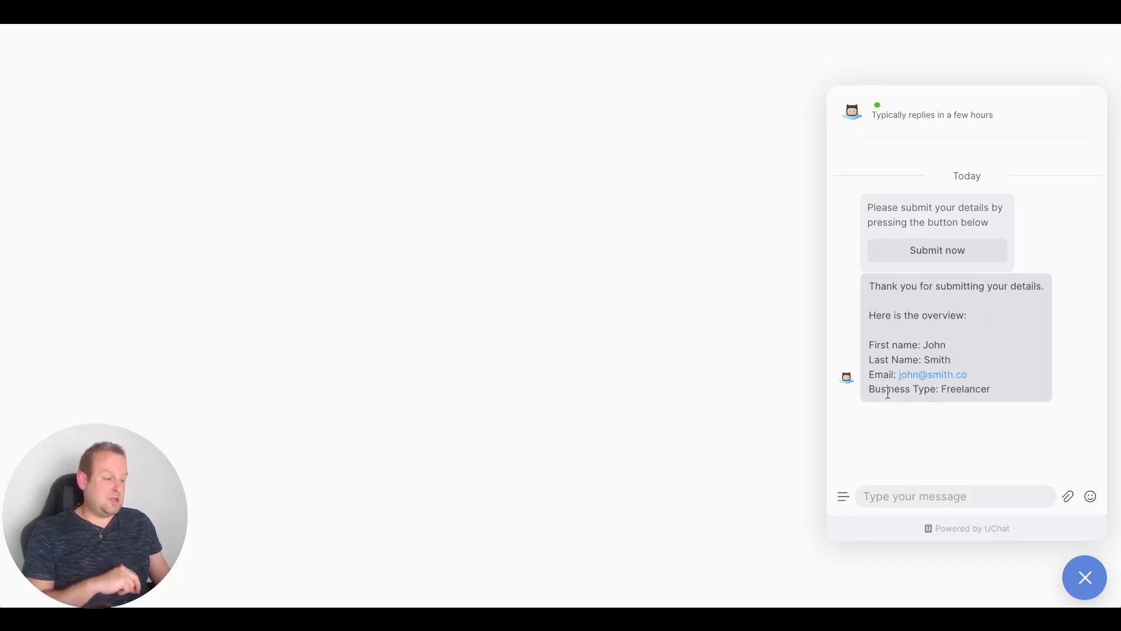
drag(868, 388, 1013, 394)
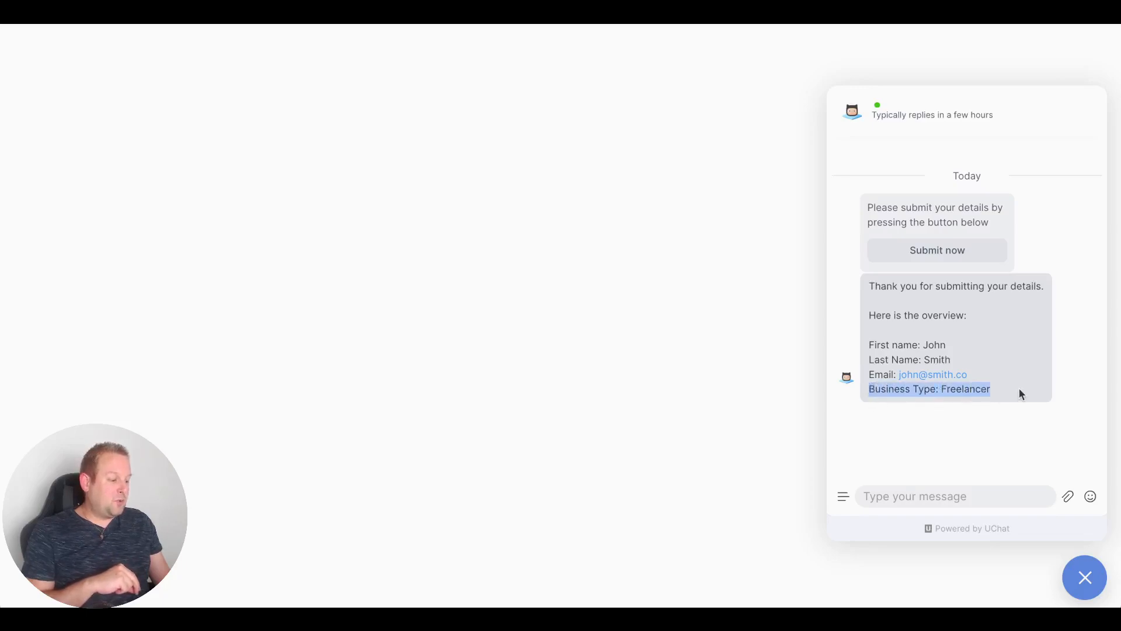
click(1021, 391)
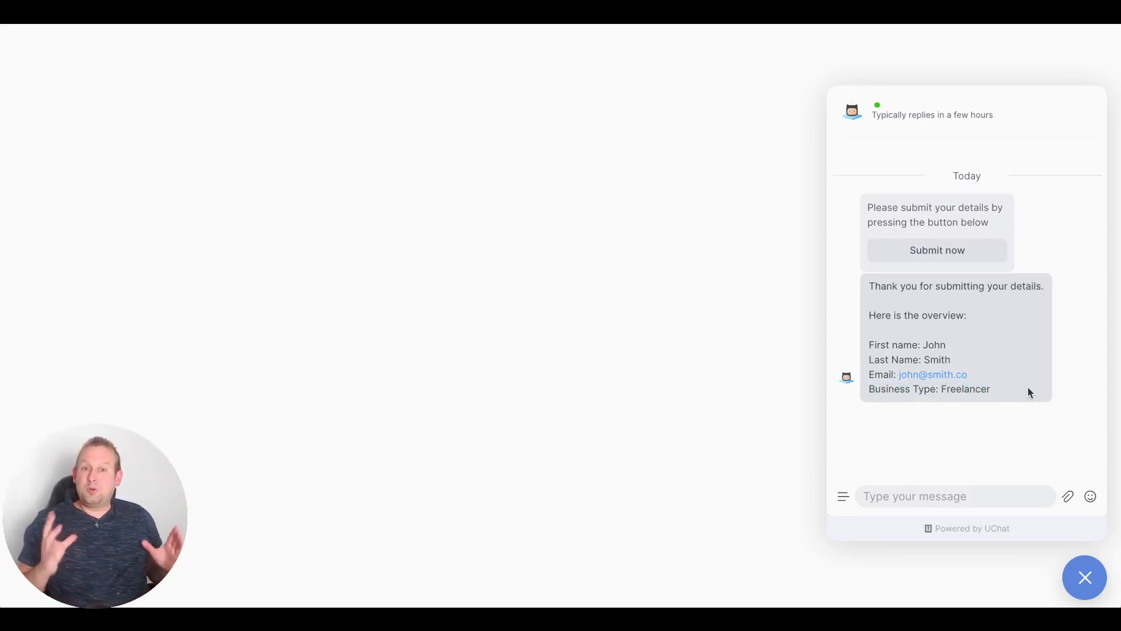